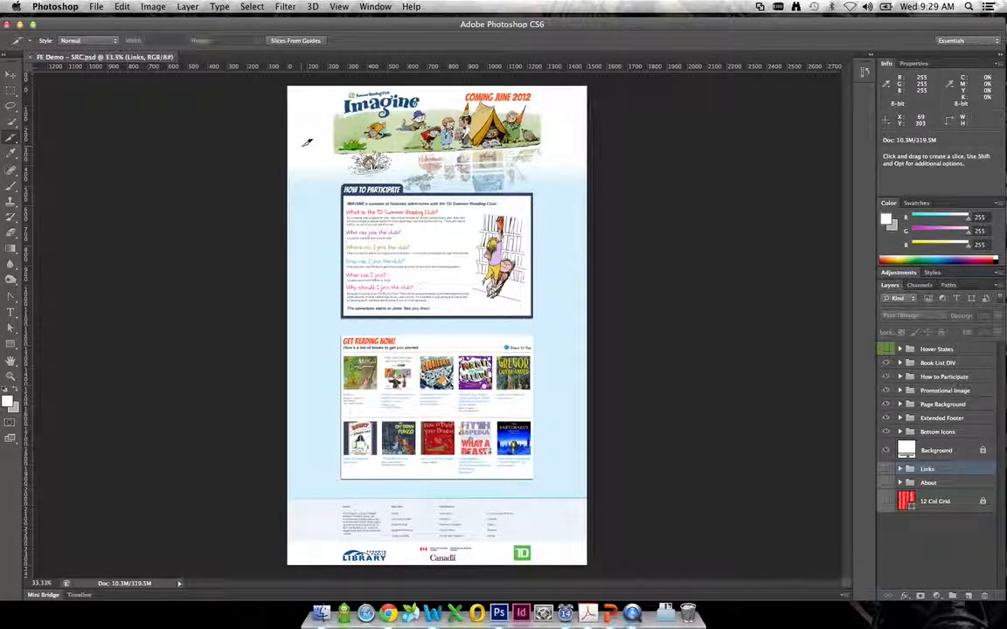
- Show the guides and look over the page design at actual size, from the banner down to the book list
key(super+semicolon)
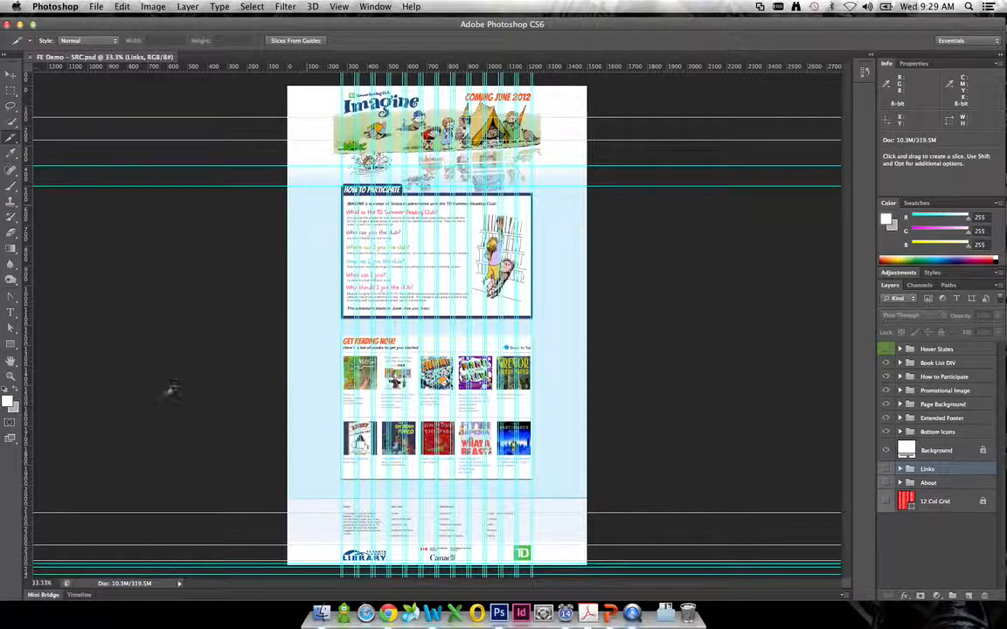
double_click(11, 376)
scroll(361, 163, up, 10)
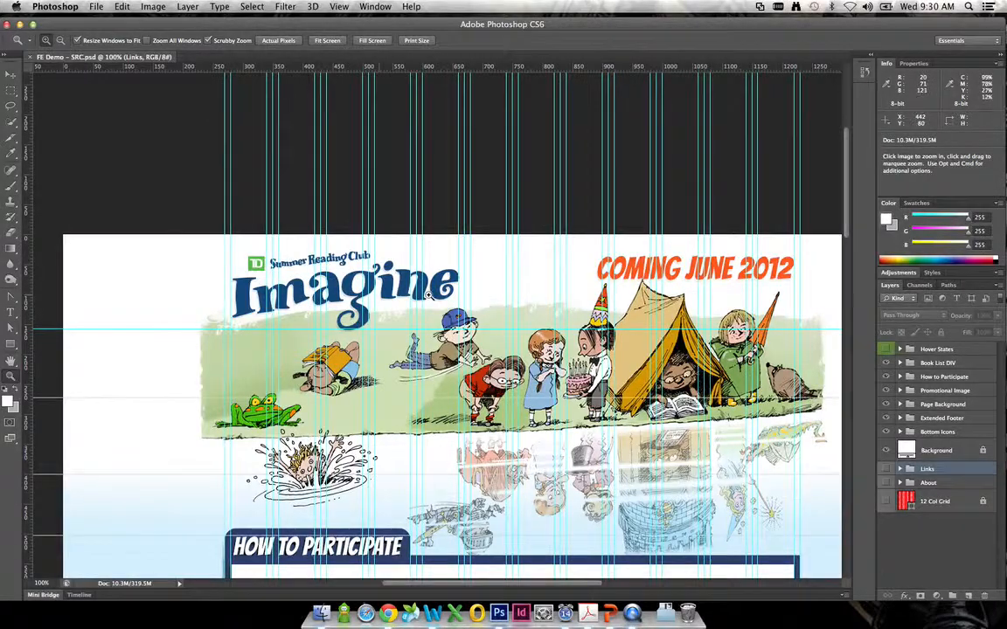
drag(659, 373, 648, 114)
drag(643, 533, 589, 135)
drag(588, 341, 647, 396)
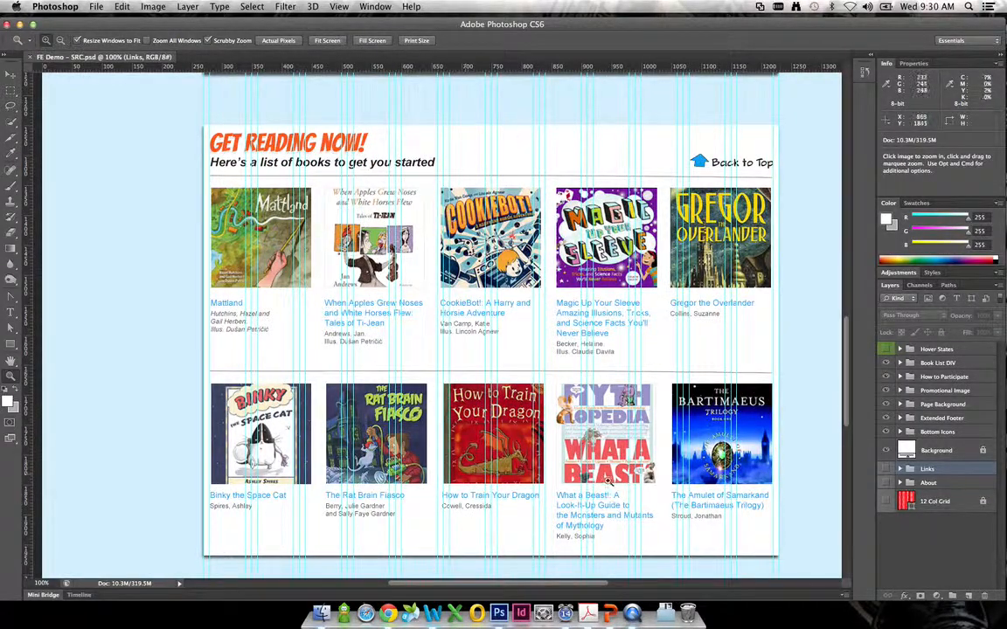
drag(445, 127, 466, 419)
drag(464, 125, 366, 219)
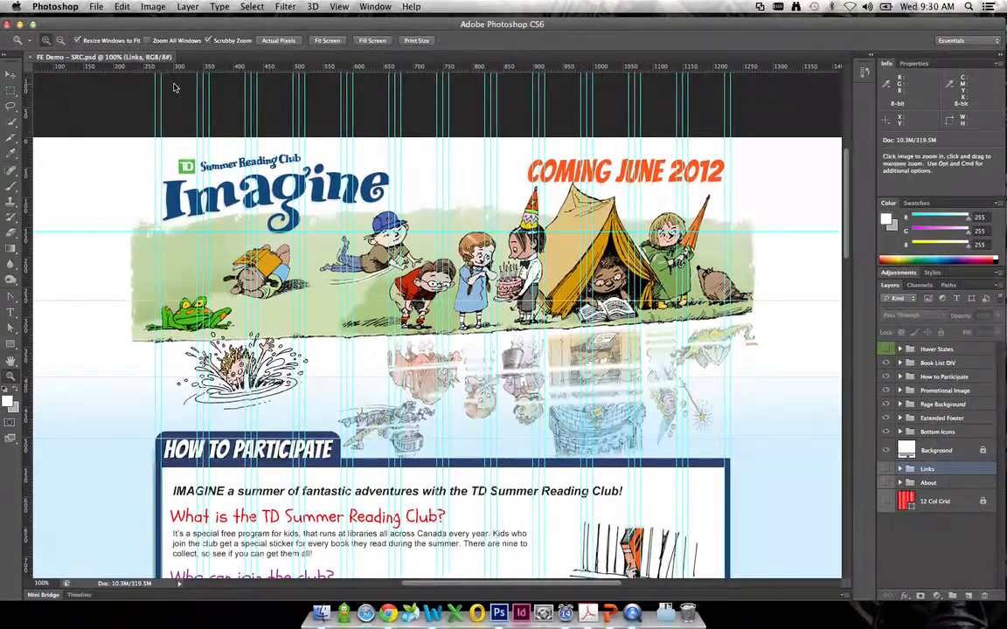
key(super+Tab)
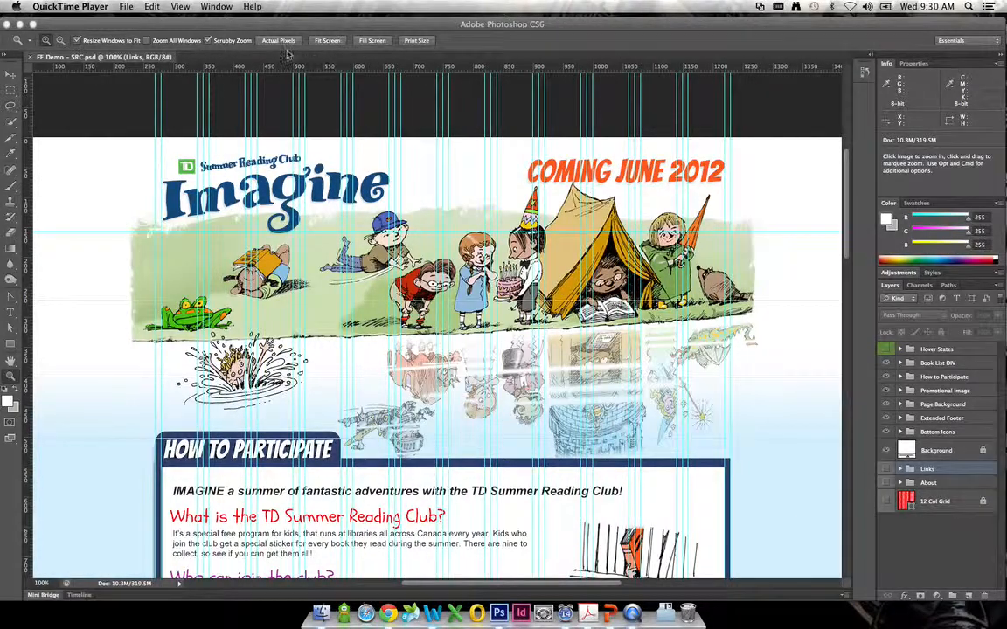
key(super+Tab)
click(12, 77)
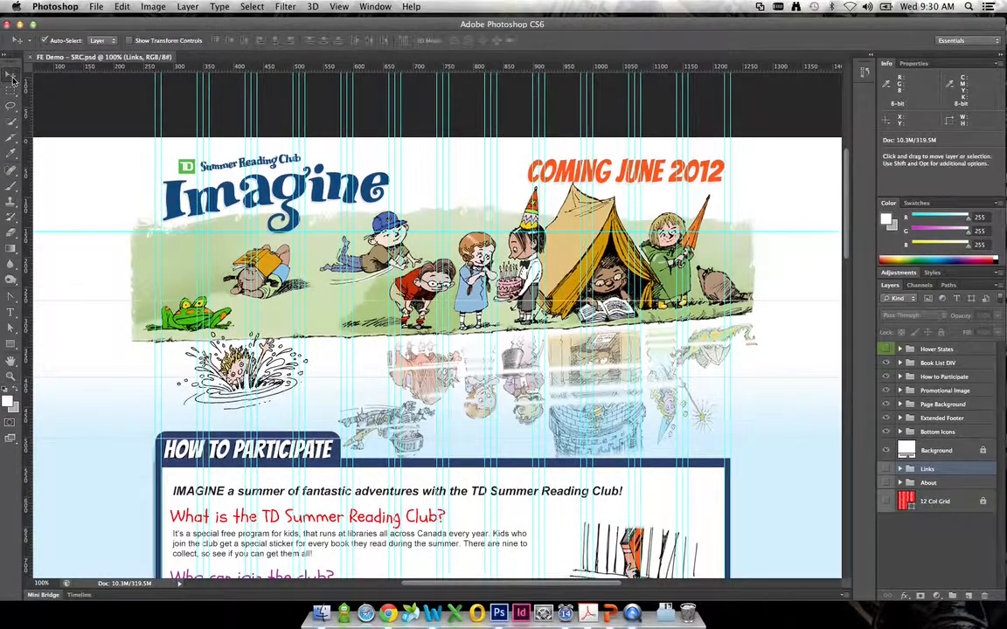
- Try extending the canvas above the banner with the Crop tool, and cancel the crop
click(14, 145)
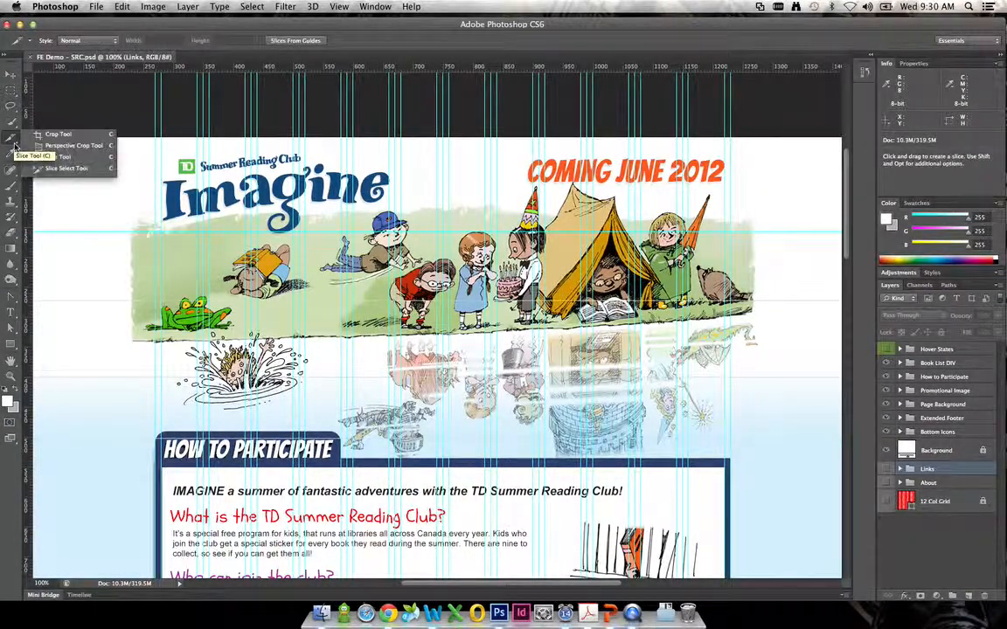
click(70, 136)
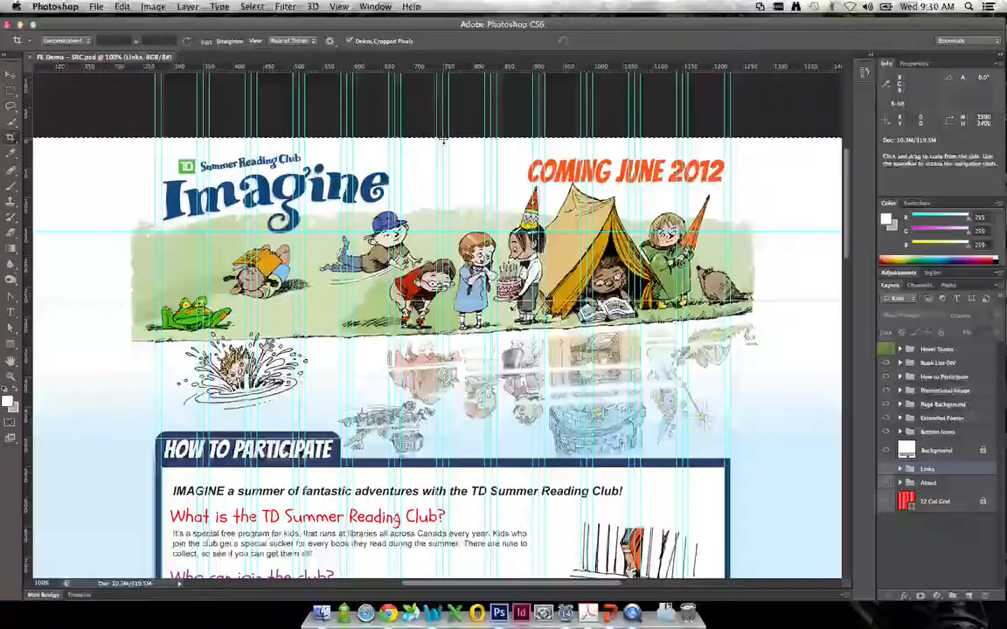
drag(398, 153, 430, 179)
drag(442, 298, 441, 83)
right_click(401, 231)
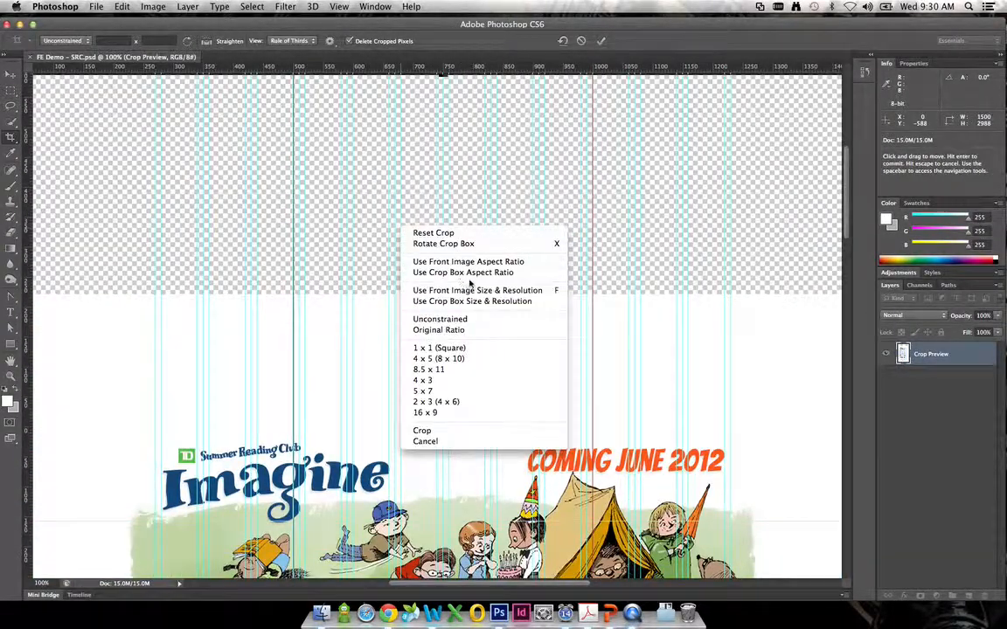
click(430, 441)
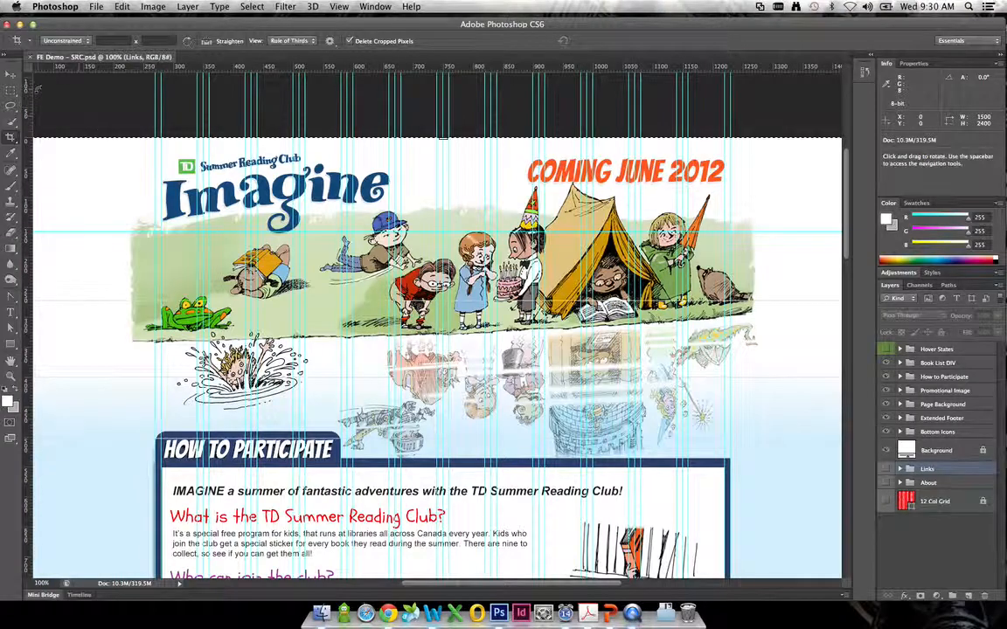
- Try a crop frame of about 529 by 224 px around the Imagine title, and cancel it
click(12, 75)
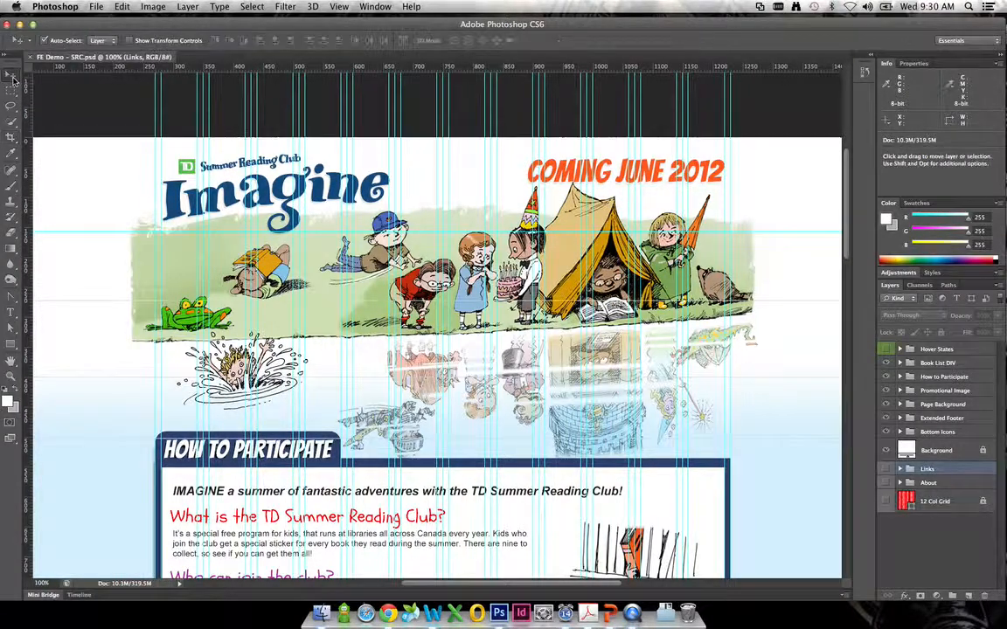
click(10, 137)
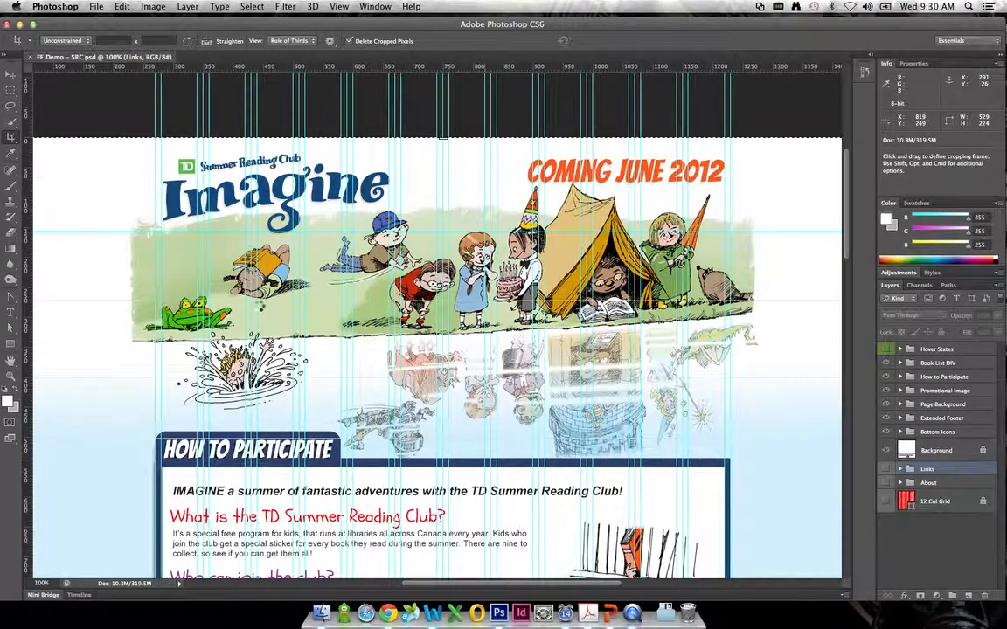
drag(174, 153, 492, 288)
right_click(464, 318)
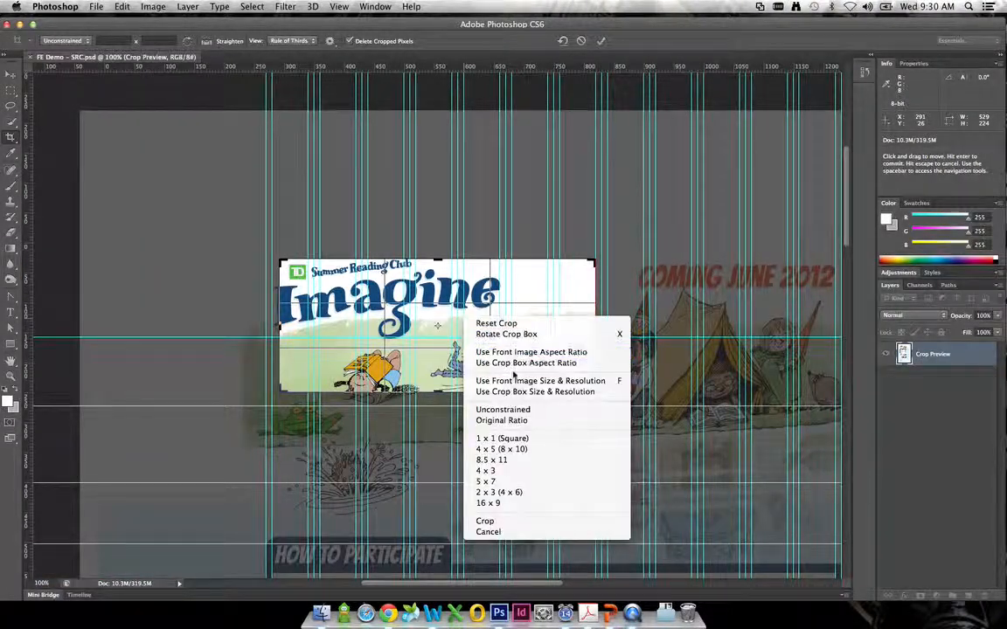
click(525, 535)
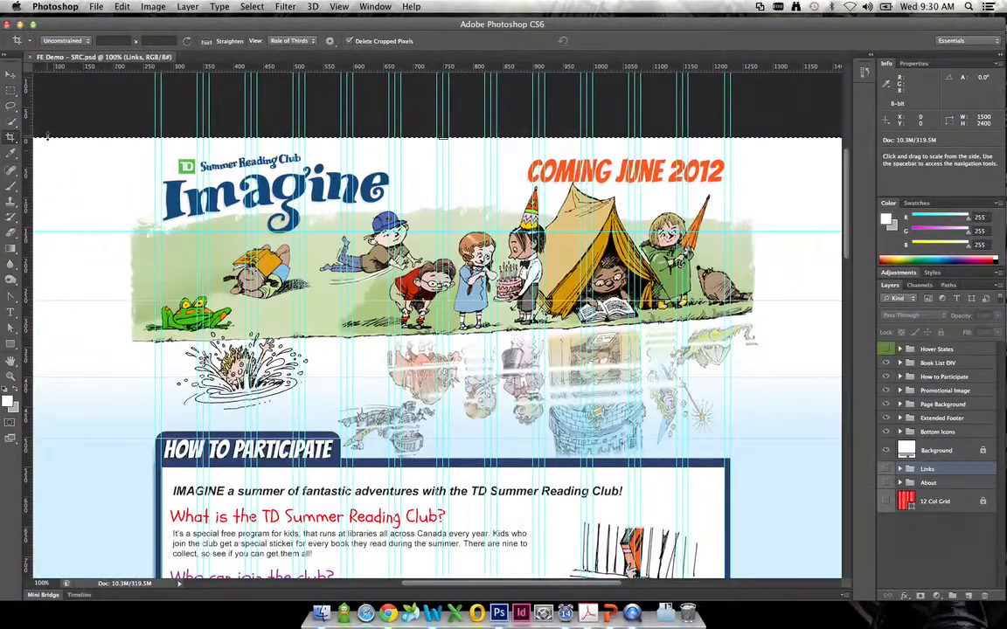
- Try a crop frame of about 1070 by 505 px over the banner, and discard it by changing to the Move tool
drag(173, 162, 813, 463)
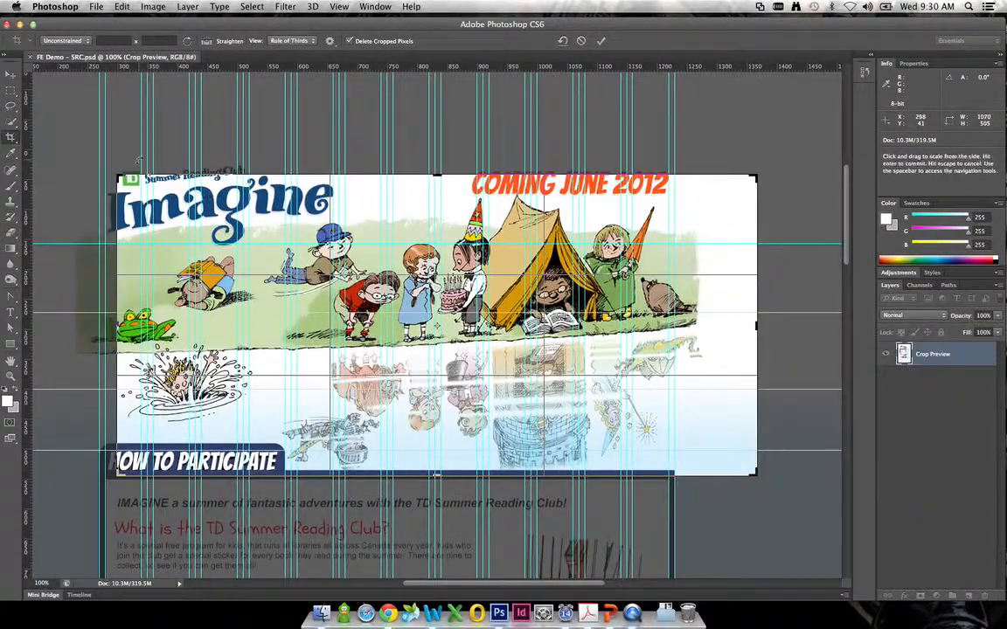
click(10, 76)
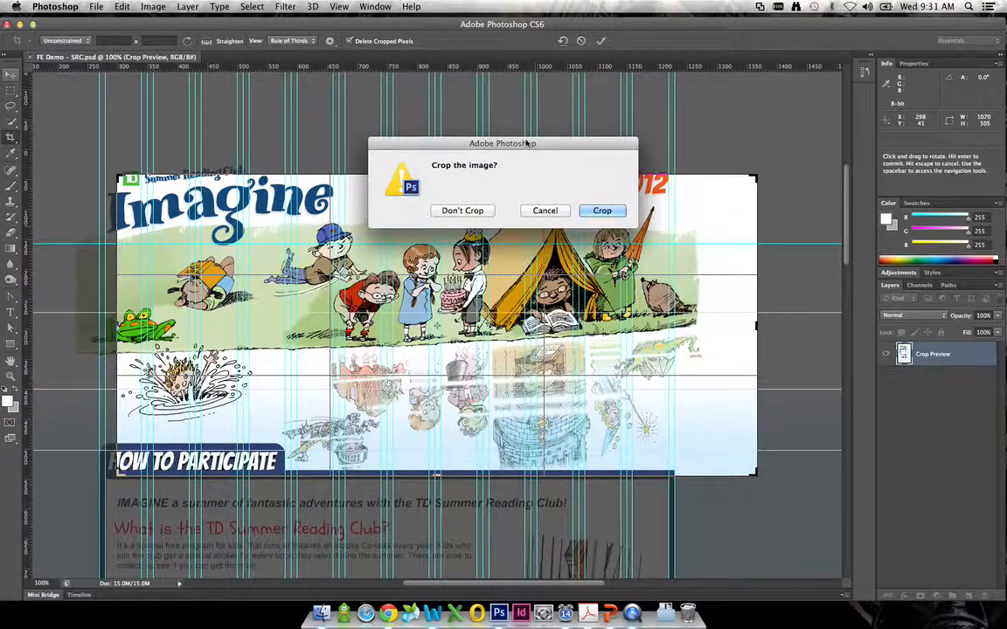
click(473, 215)
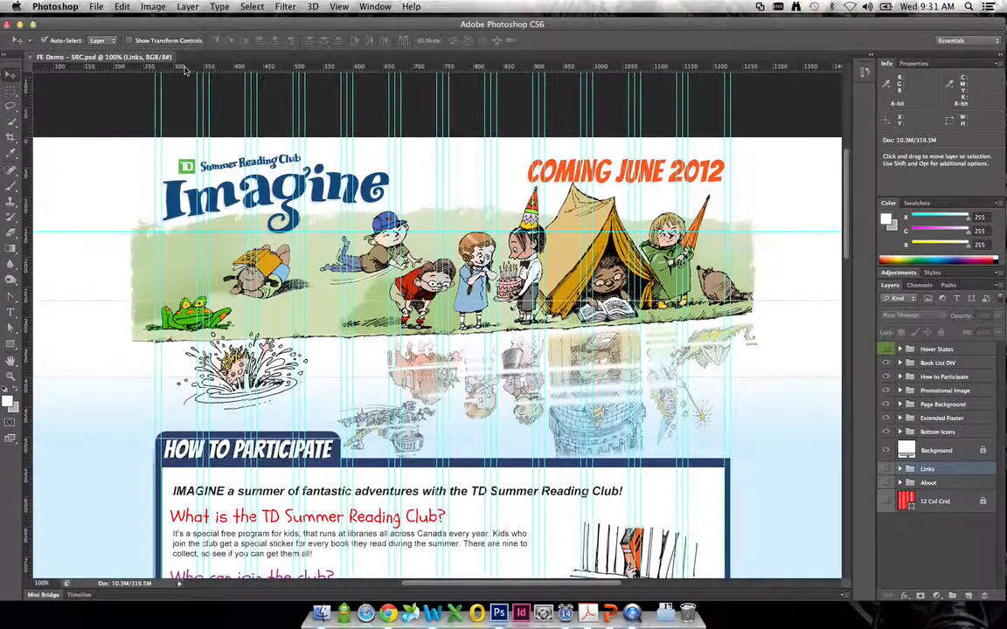
- Add a horizontal guide just above the Imagine logo at about 24 px, and move the guide crossing its lower part just beneath it
drag(179, 65, 180, 151)
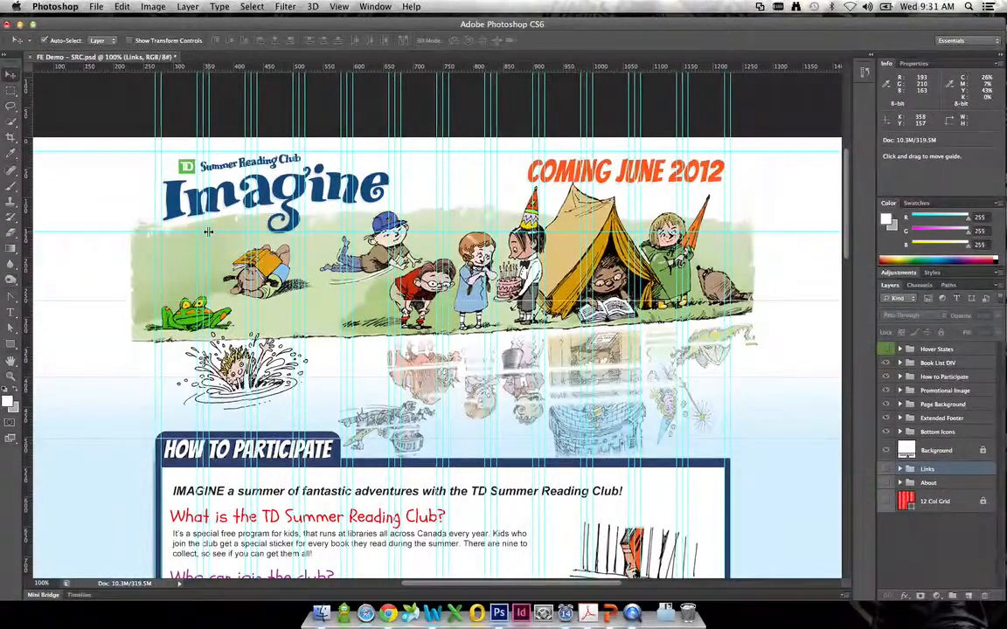
mouse_move(220, 232)
mouse_down()
mouse_move(214, 226)
mouse_move(210, 237)
mouse_up()
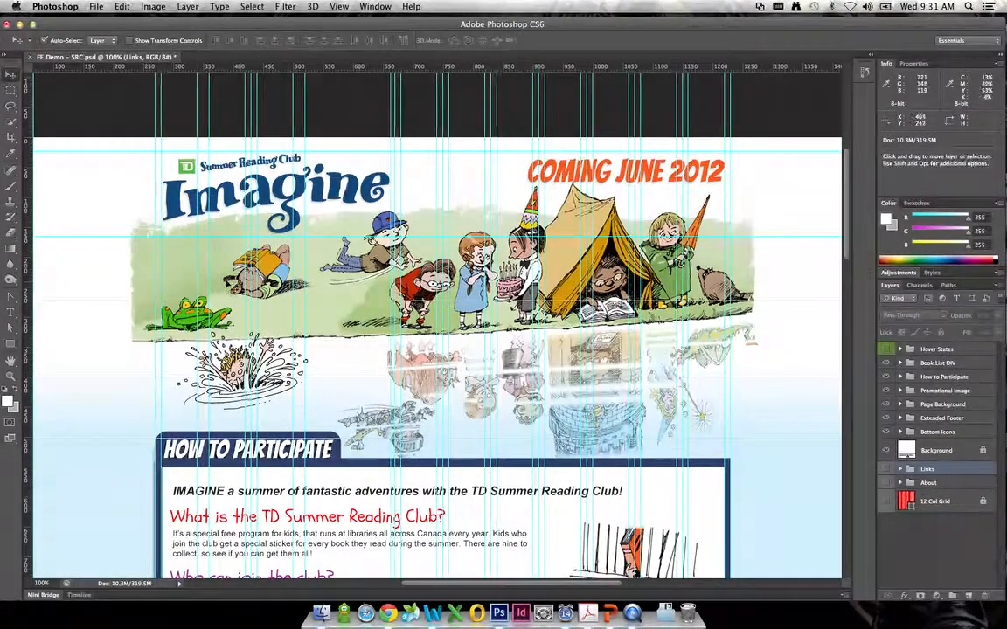
- Align the vertical guide closely with the left edge of the logo's letter I, leaving its shadow inside
click(11, 376)
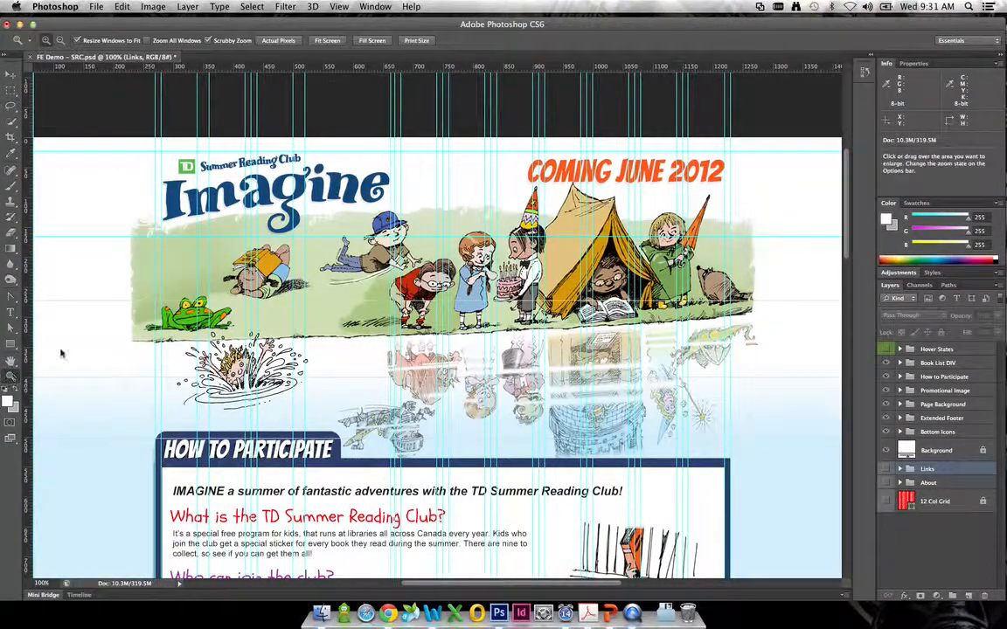
click(263, 214)
click(270, 192)
drag(313, 191, 620, 266)
click(265, 220)
click(290, 230)
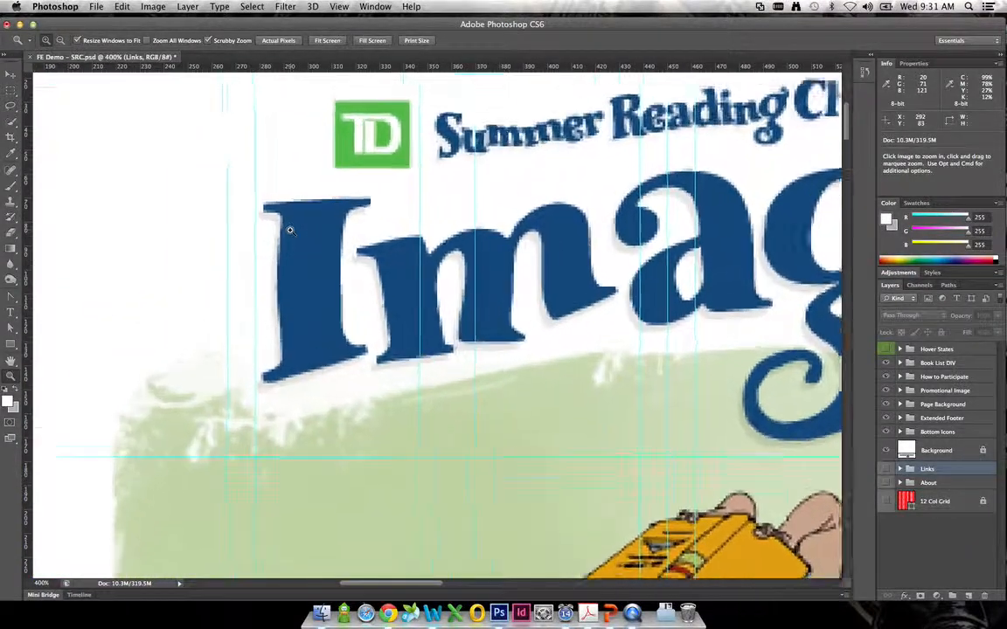
click(281, 332)
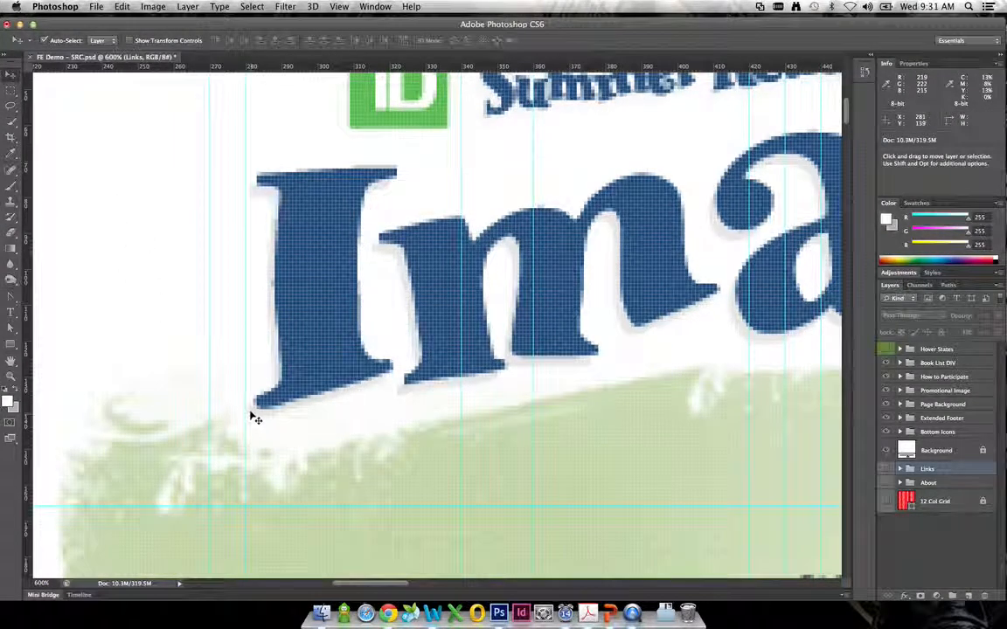
drag(247, 417, 243, 418)
- Fine-tune the horizontal guide below the tail of the letter g, and check the logo's right and upper edges against the guides
drag(445, 412, 349, 402)
drag(485, 413, 194, 392)
drag(484, 398, 229, 395)
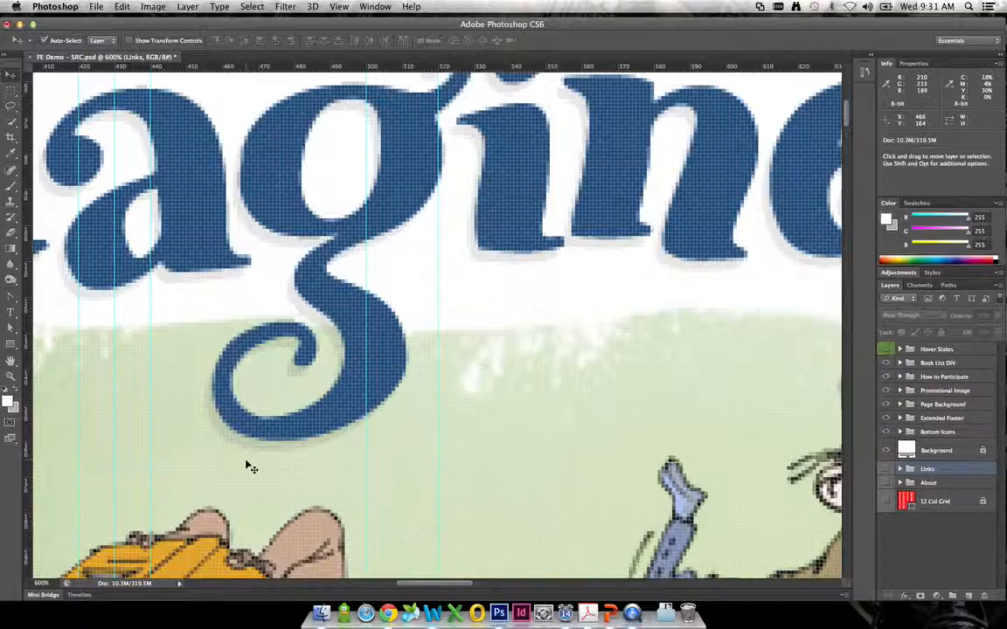
drag(244, 463, 243, 456)
drag(597, 426, 382, 348)
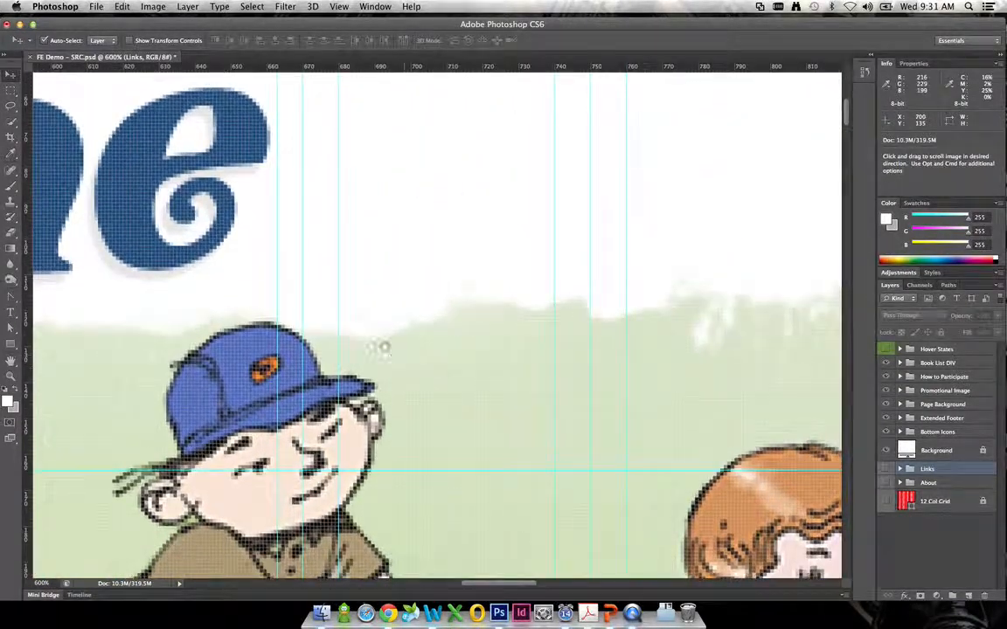
drag(266, 119, 557, 467)
drag(198, 241, 626, 216)
drag(272, 308, 687, 268)
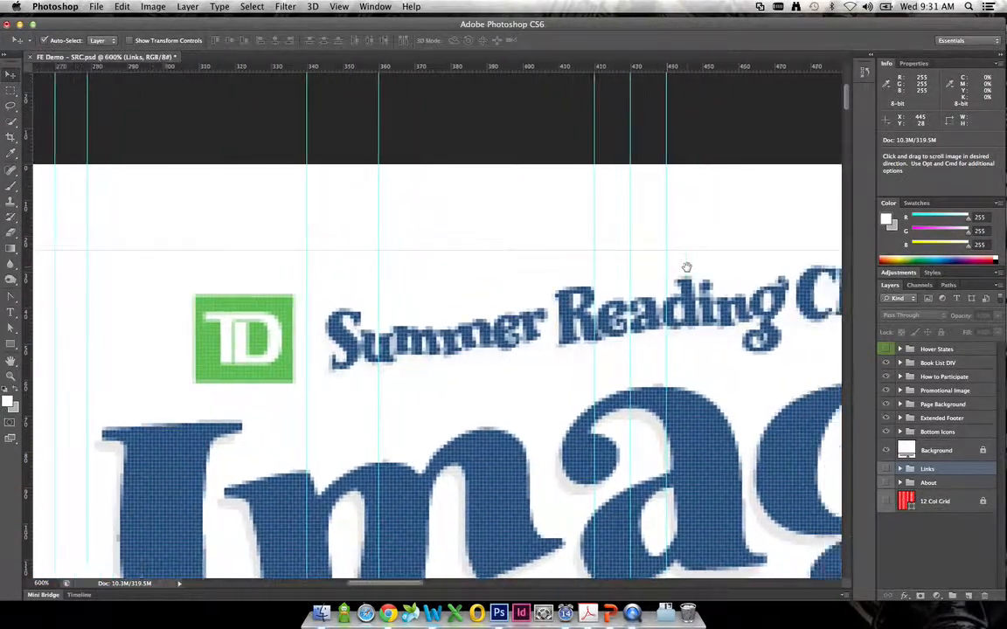
- Crop the image along the guides to the Imagine logo, about 384 by 141 px
double_click(10, 376)
drag(453, 411, 402, 267)
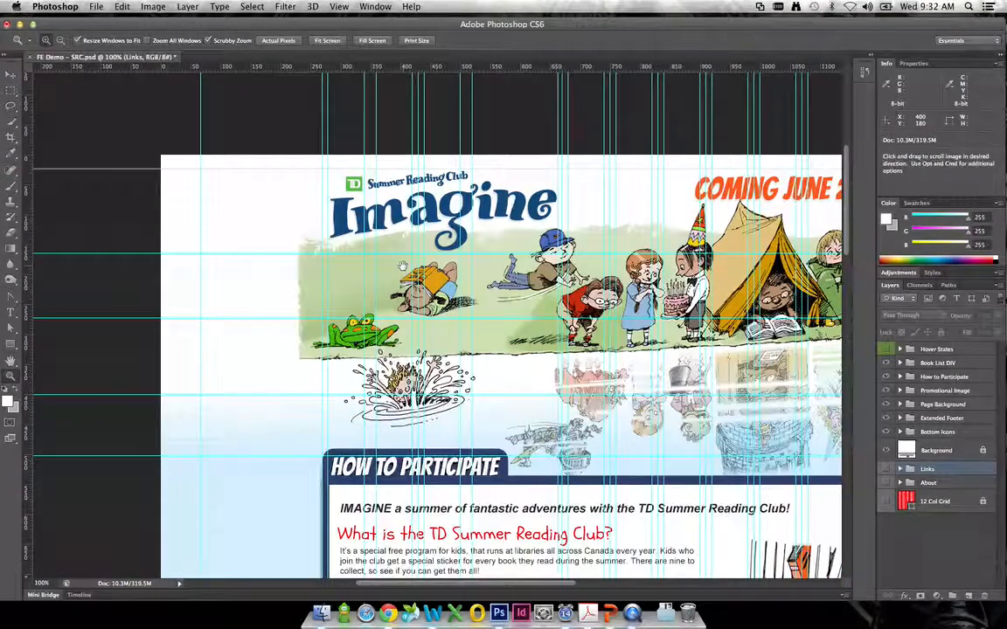
click(11, 137)
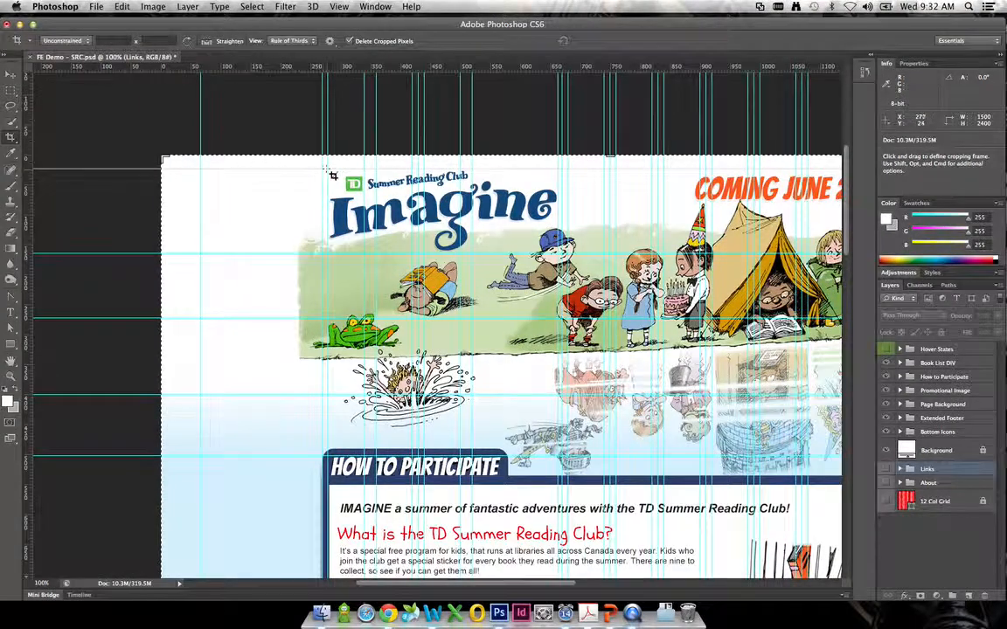
drag(329, 170, 559, 258)
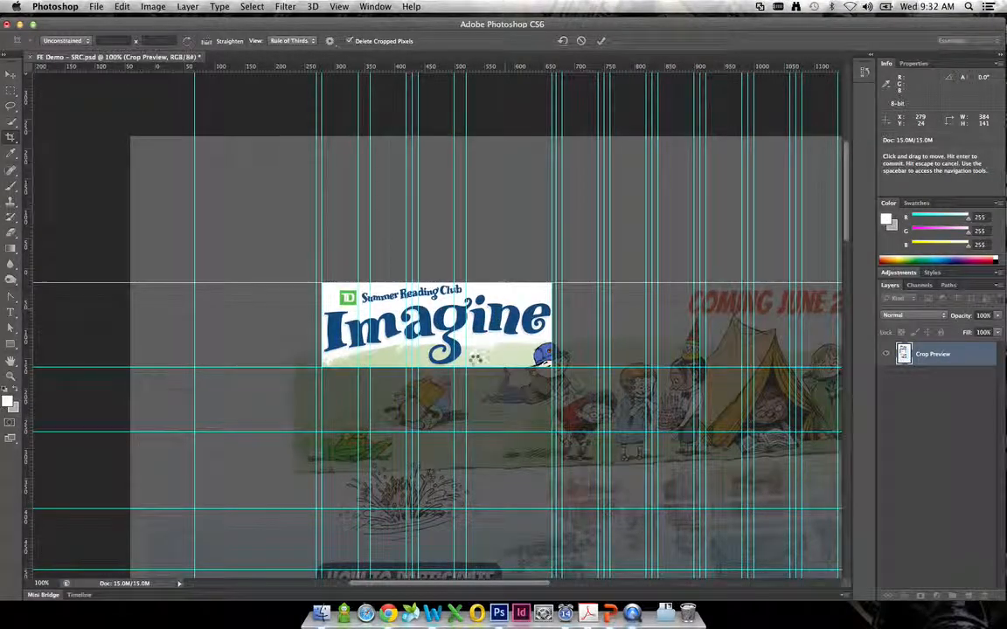
key(Return)
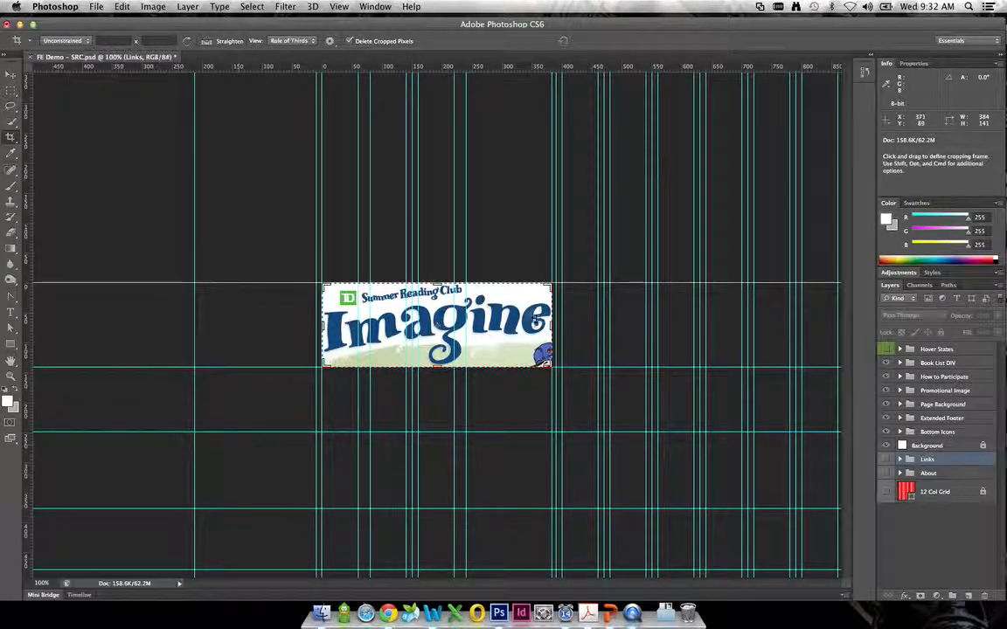
- Hide the guides and delete the layer with the blue-capped kid that intrudes on the cropped logo
click(11, 75)
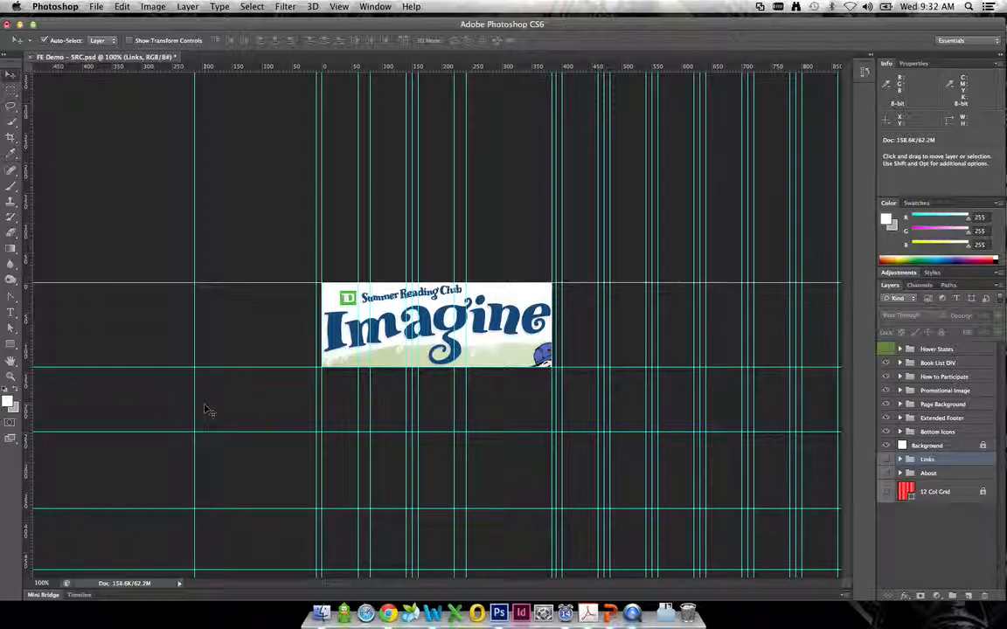
key(super+semicolon)
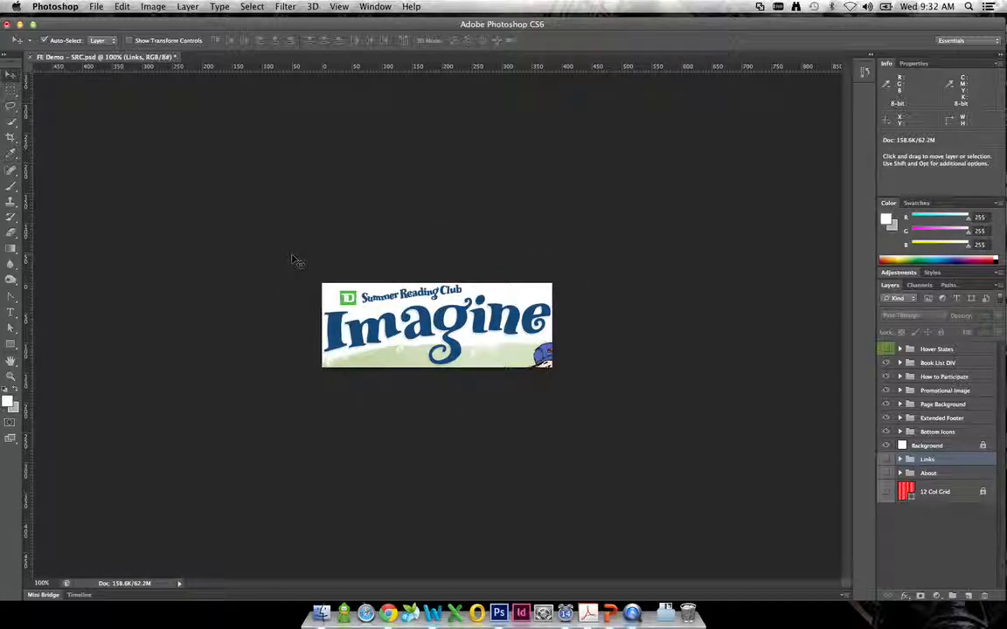
drag(295, 257, 713, 310)
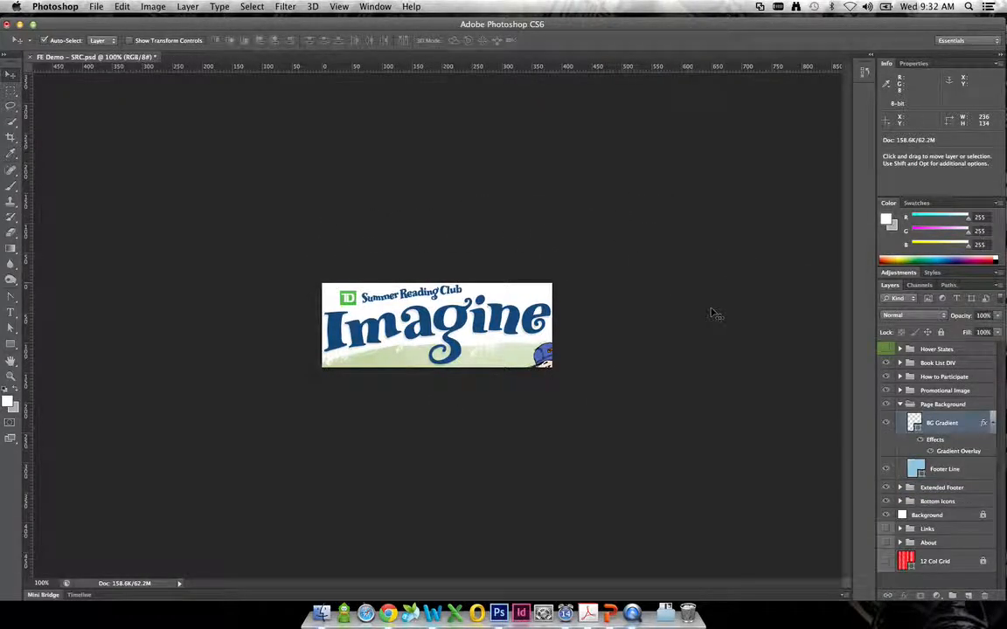
drag(654, 332, 584, 439)
drag(551, 361, 490, 347)
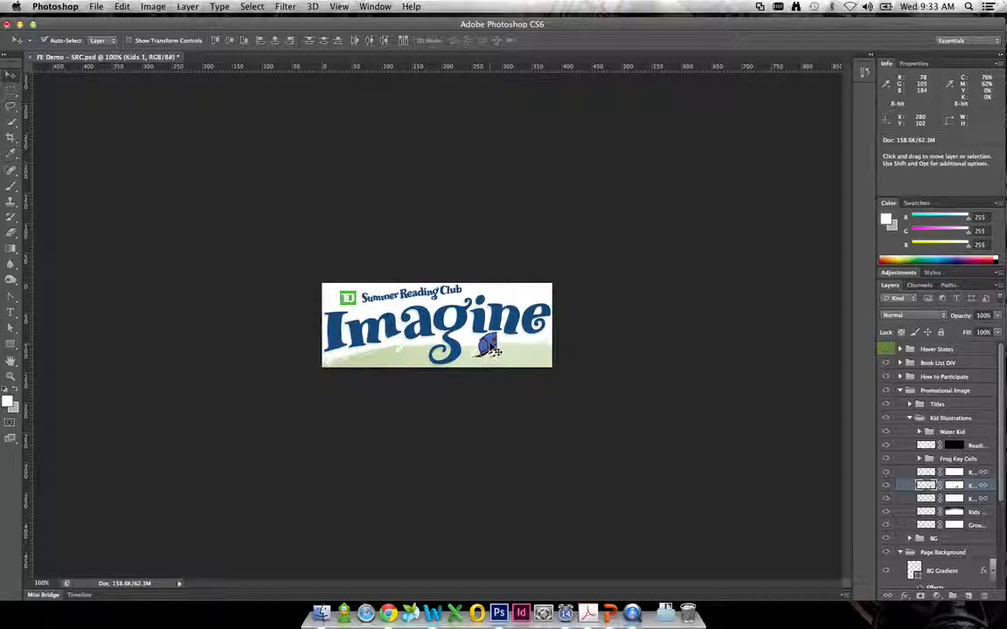
key(Delete)
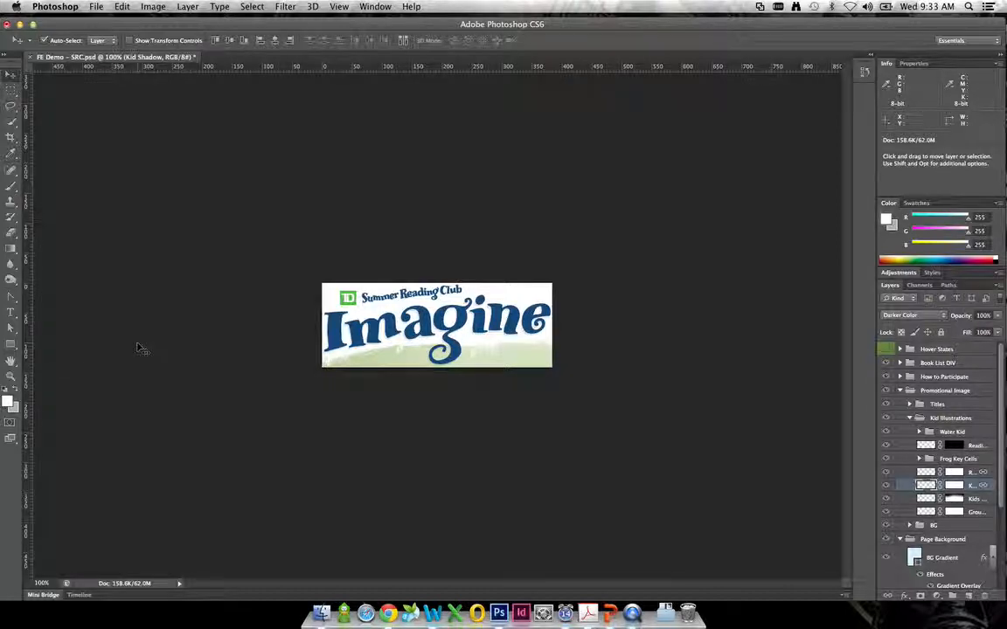
- Delete the pale green BG layer from behind the lower part of the logo
click(12, 376)
click(478, 331)
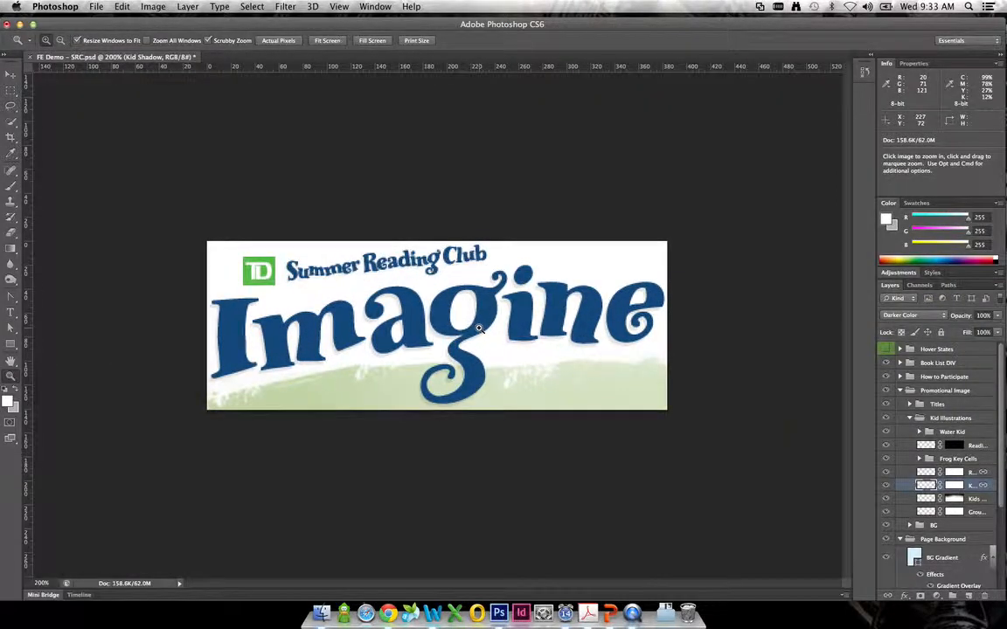
click(479, 331)
click(10, 74)
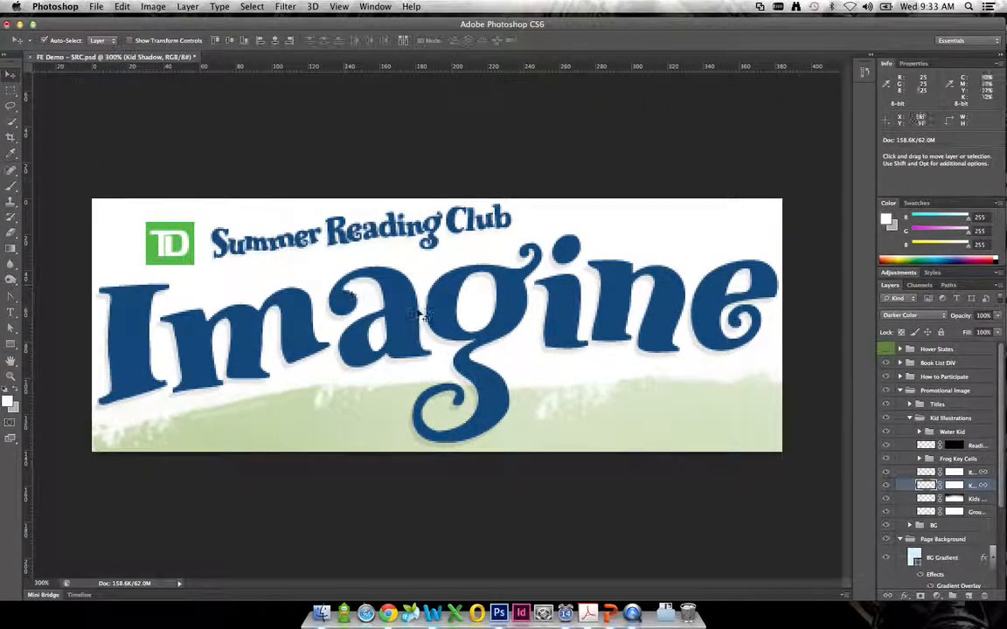
click(690, 393)
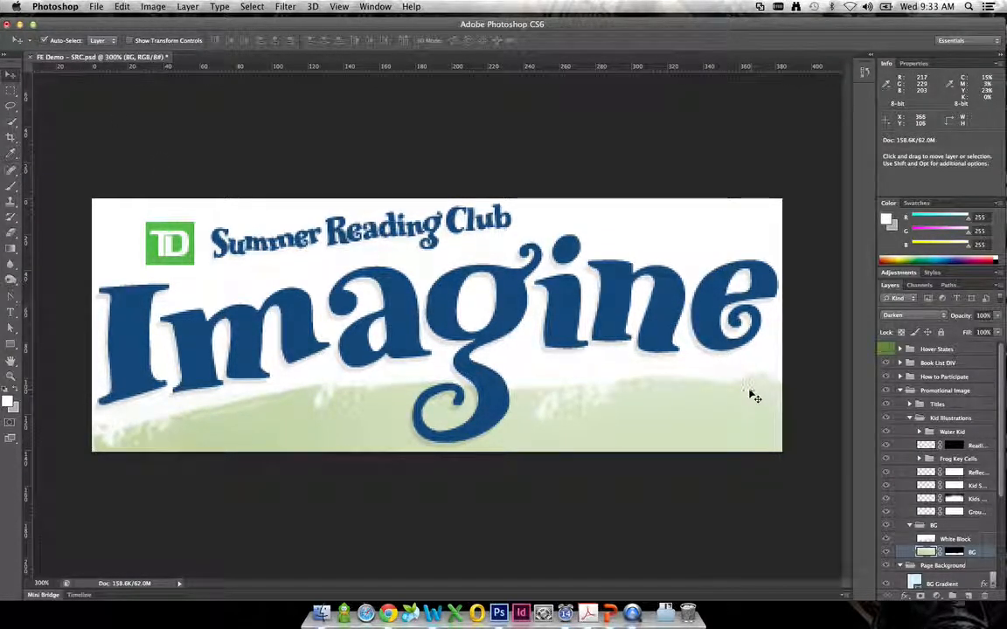
key(Delete)
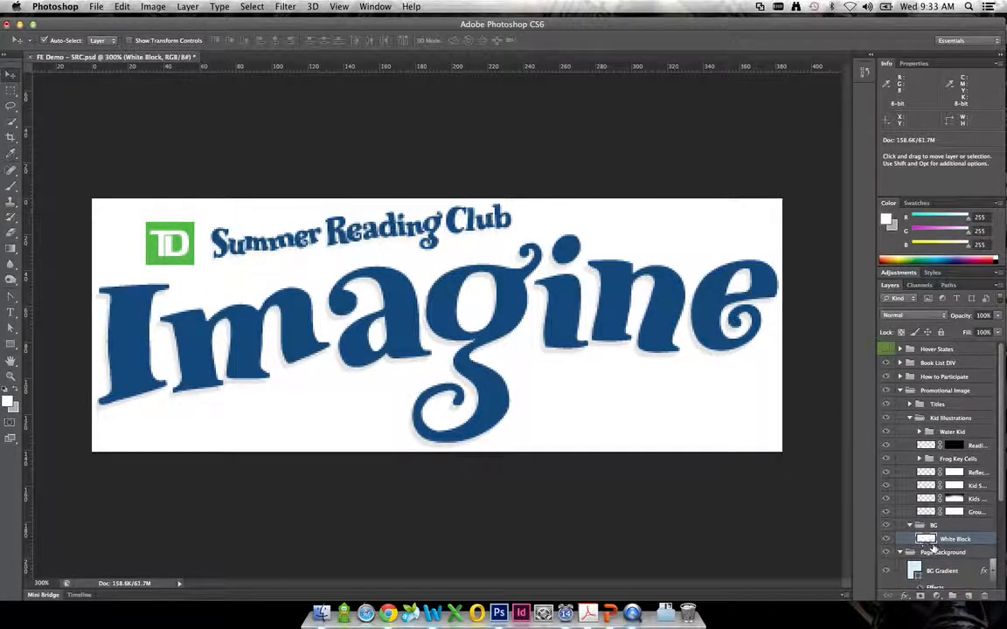
- Delete the White Block layer and its BG group, along with the Page Background group
drag(946, 542, 983, 597)
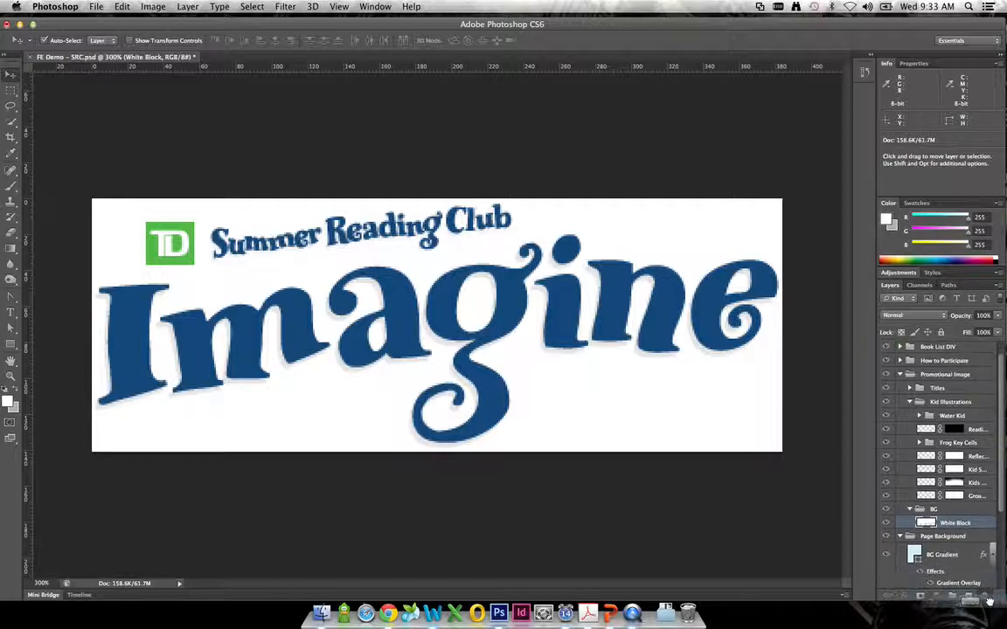
drag(919, 511, 983, 595)
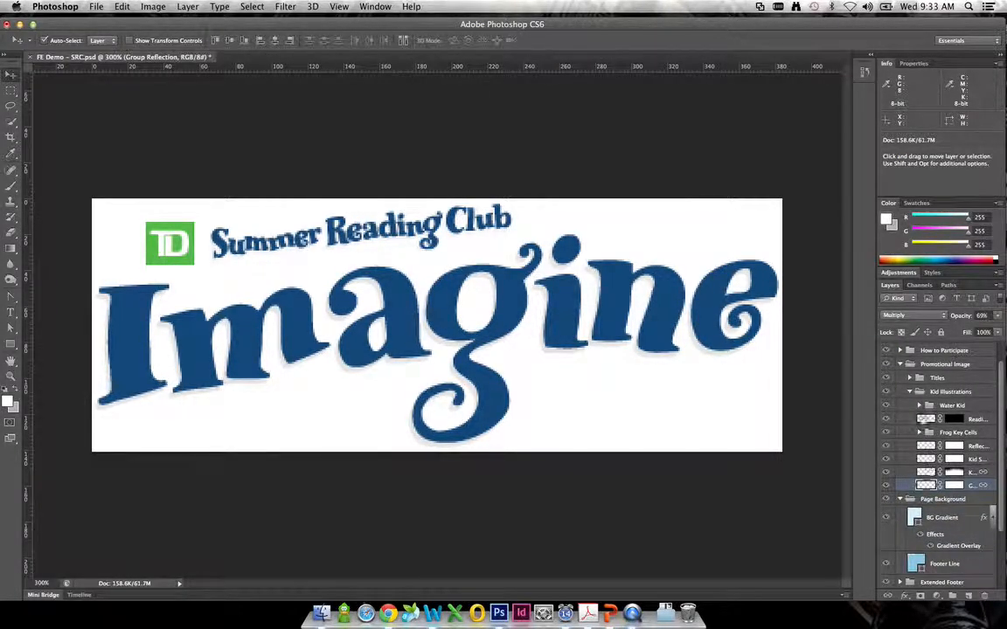
click(905, 500)
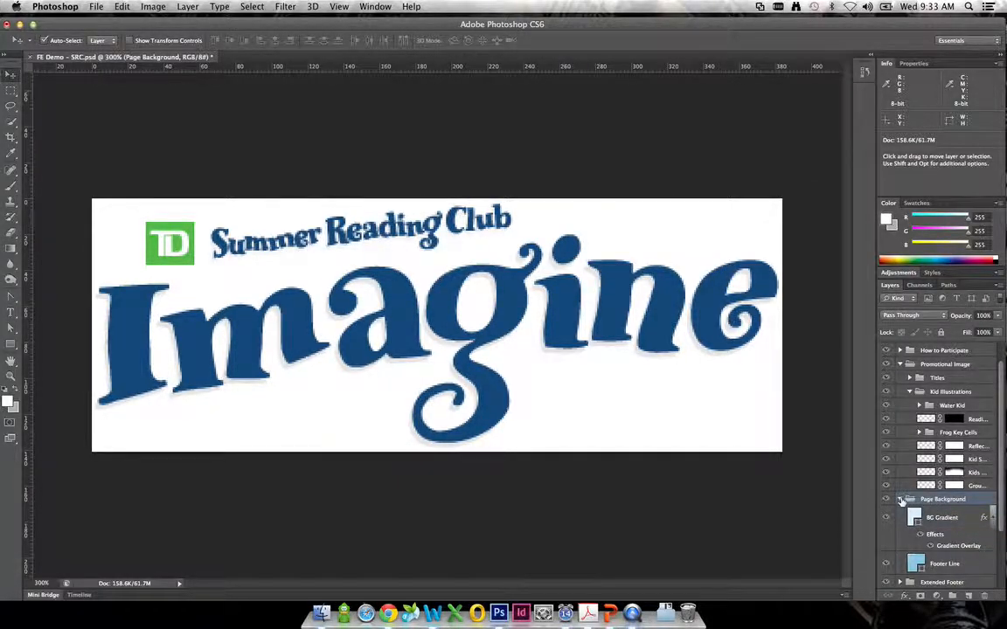
click(902, 500)
click(891, 502)
click(891, 501)
drag(976, 500, 986, 596)
- Toggle the visibility of the Background layer to check what it puts behind the logo
click(886, 532)
click(887, 531)
click(886, 531)
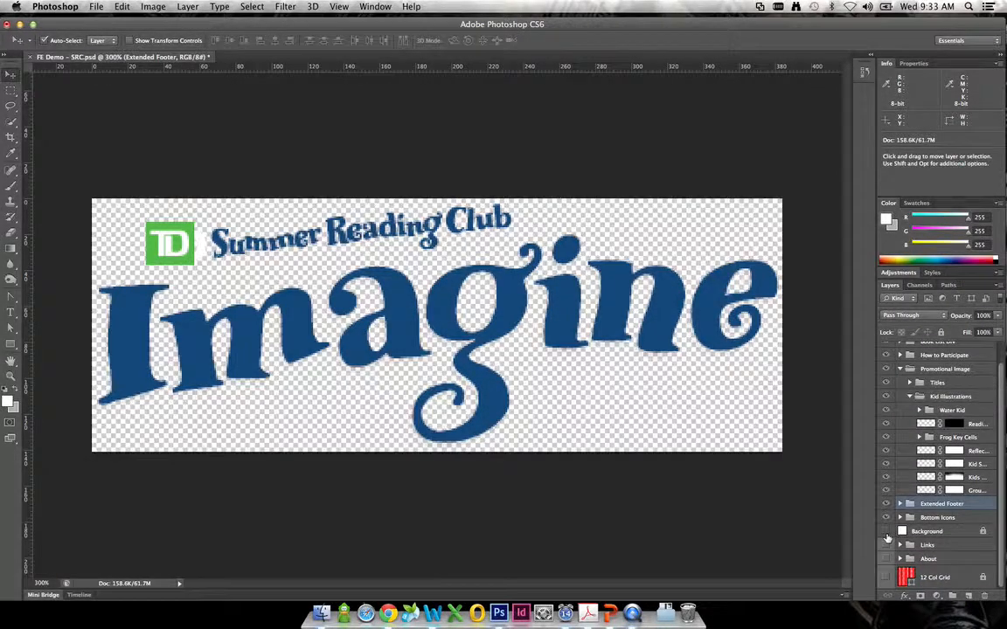
click(886, 531)
click(886, 531)
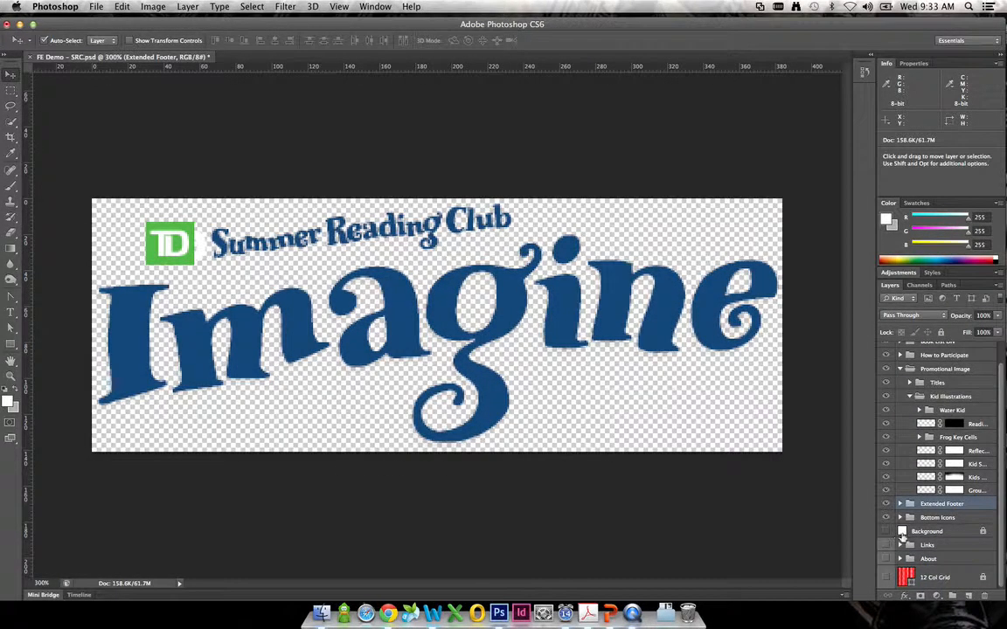
- Unlock the white Background layer and delete it from behind the logo
drag(943, 505, 954, 535)
click(992, 533)
click(886, 531)
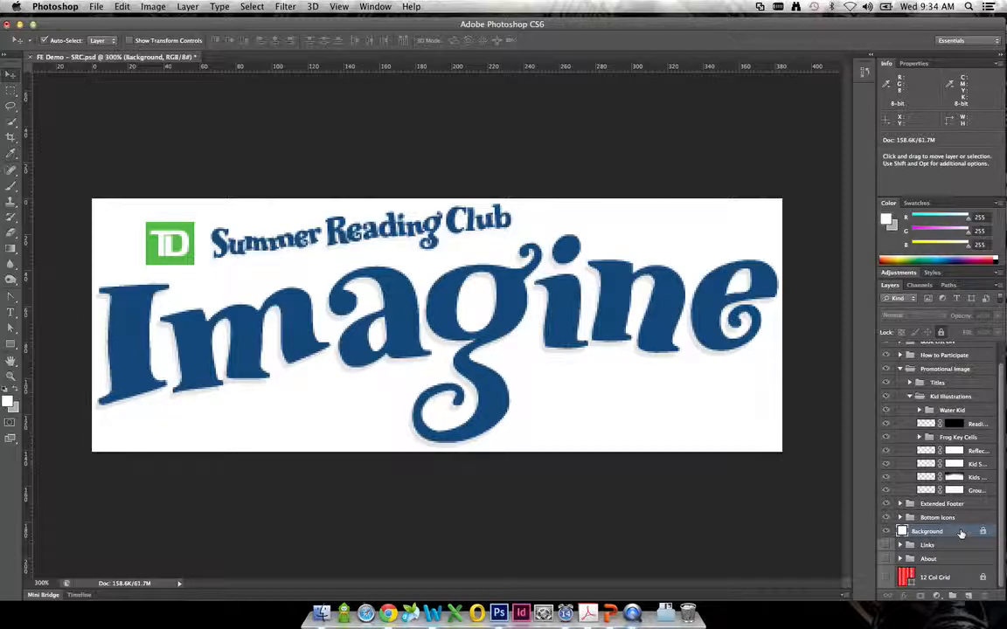
click(983, 532)
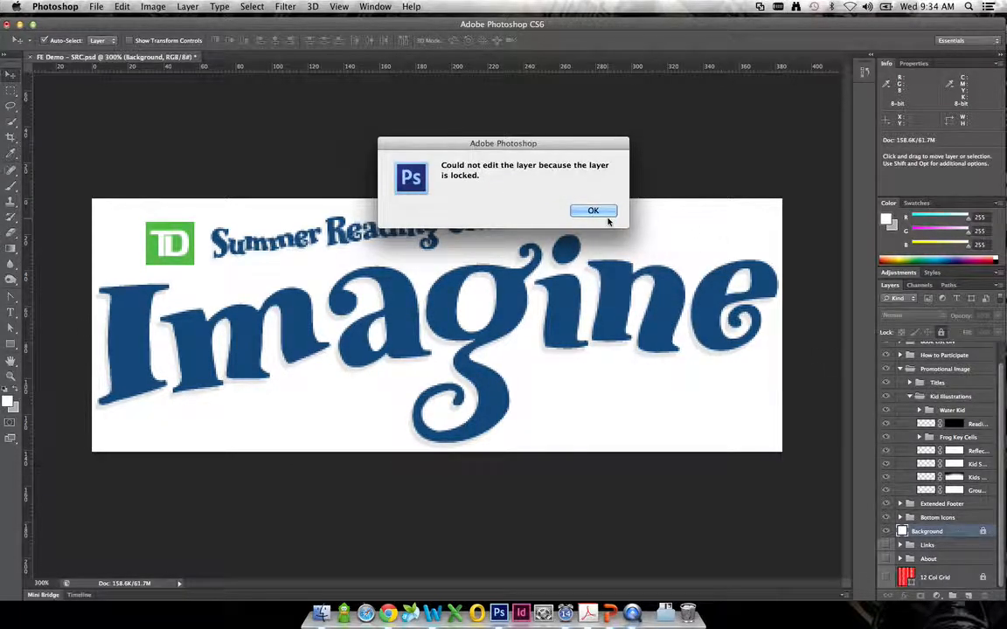
click(593, 211)
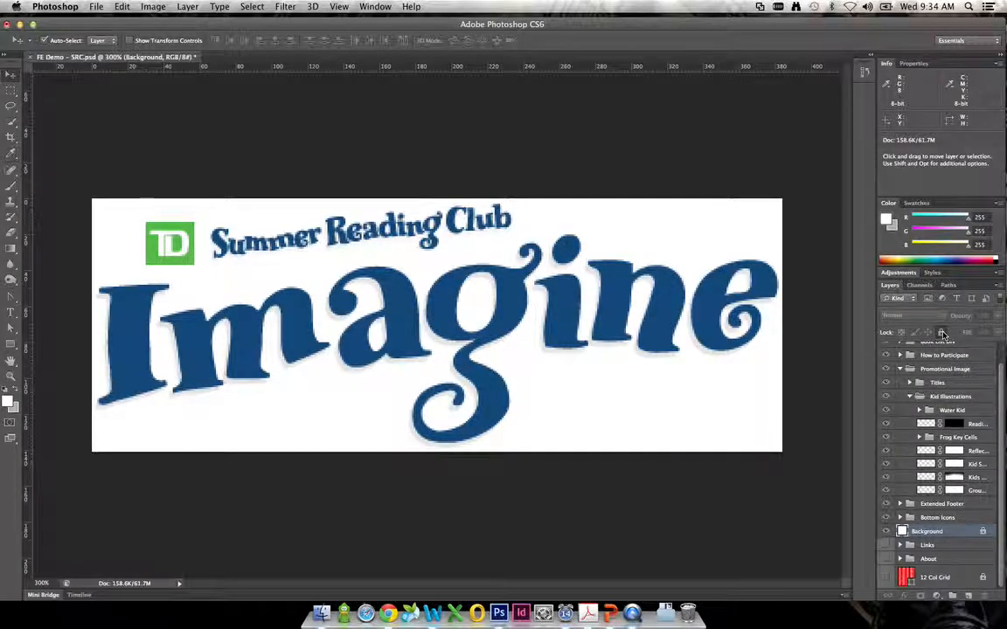
click(942, 334)
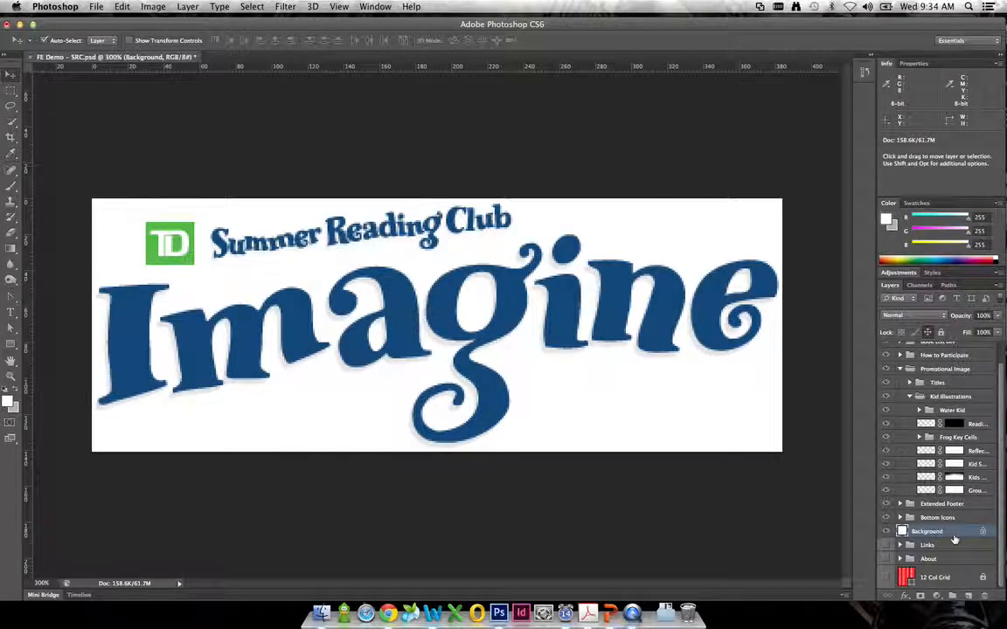
key(BackSpace)
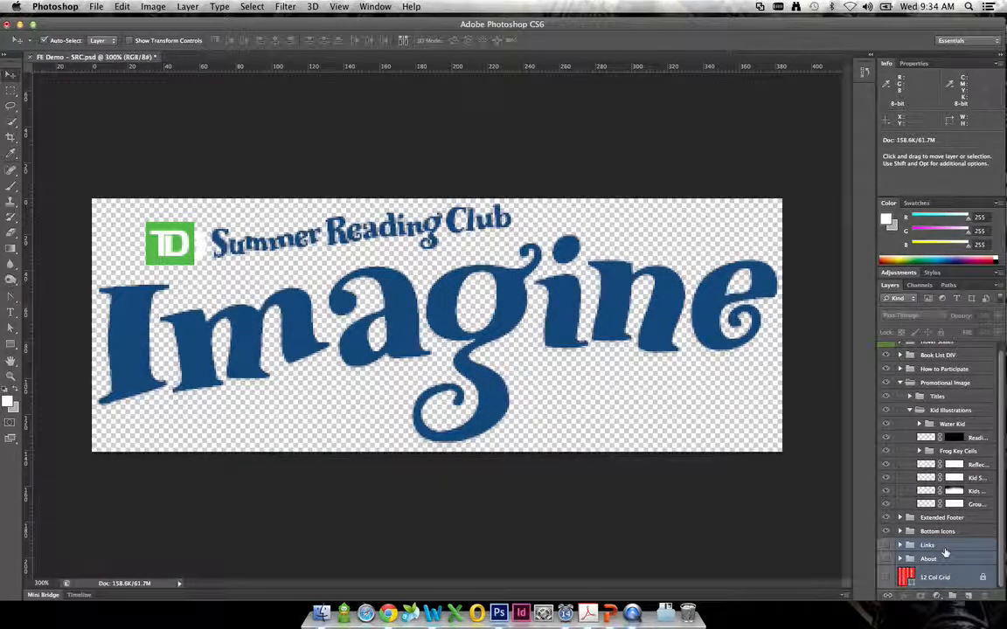
- Show and unlock the 12 Col Grid layer, and select it together with the Links and About groups
click(952, 581)
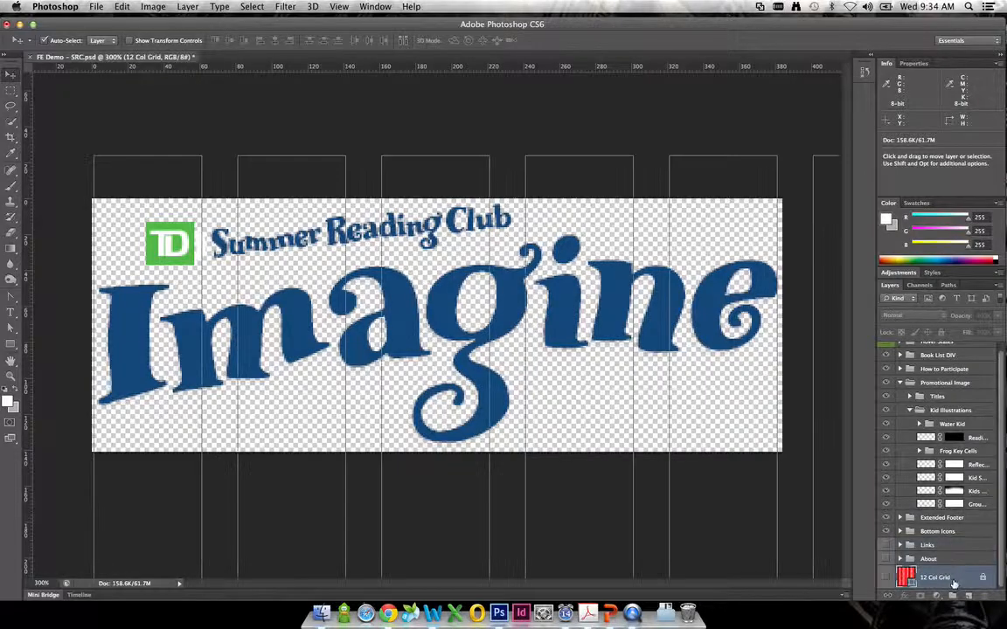
click(886, 578)
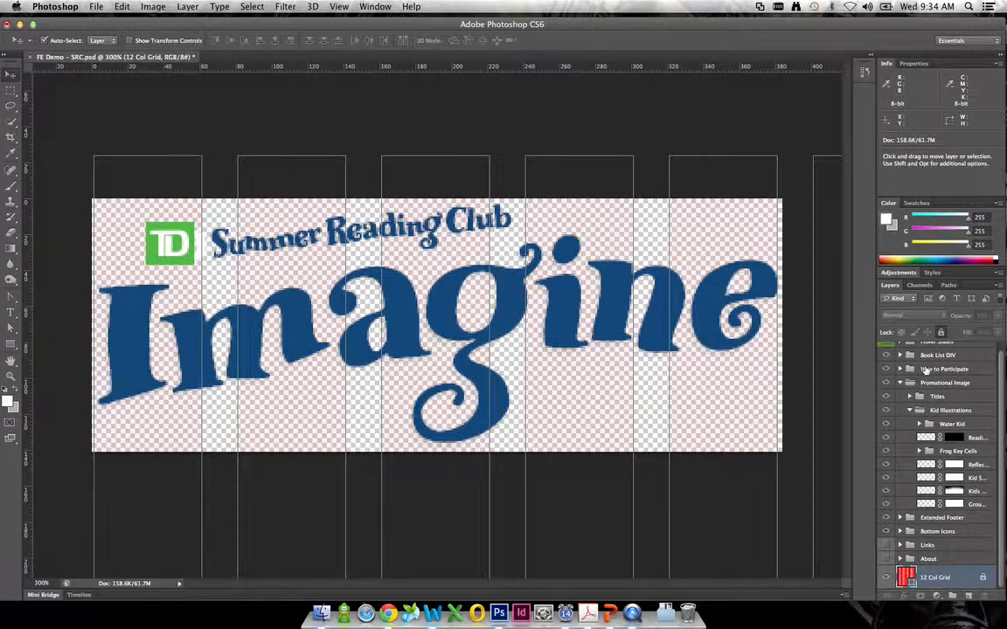
click(940, 333)
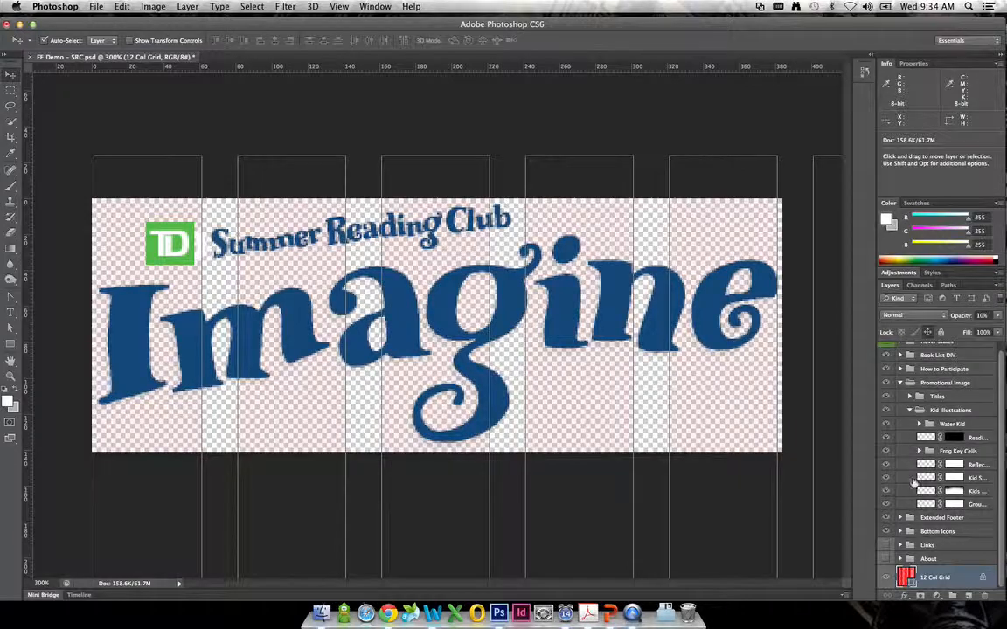
click(930, 546)
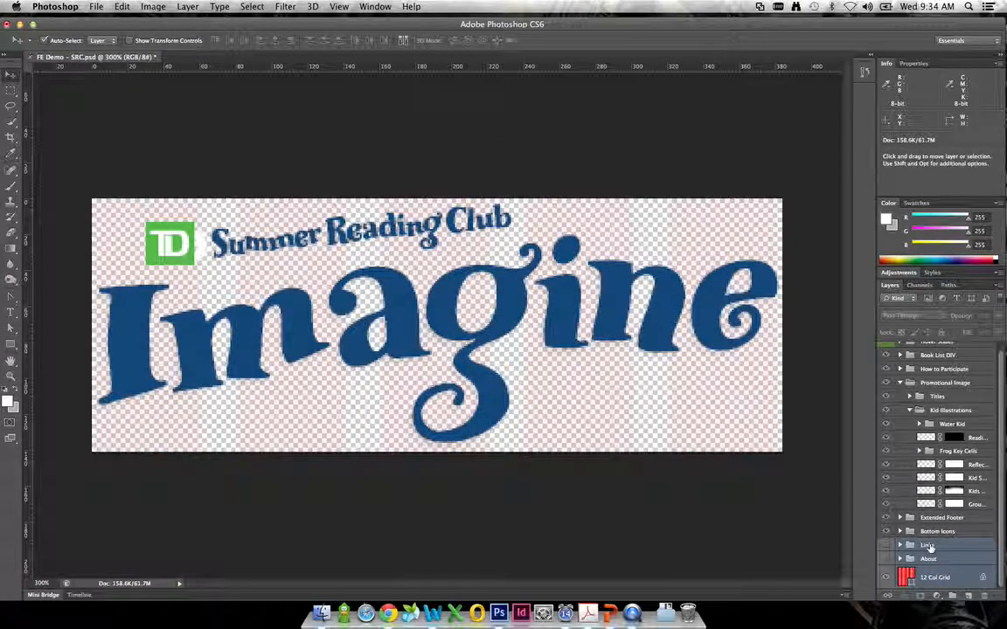
click(934, 577)
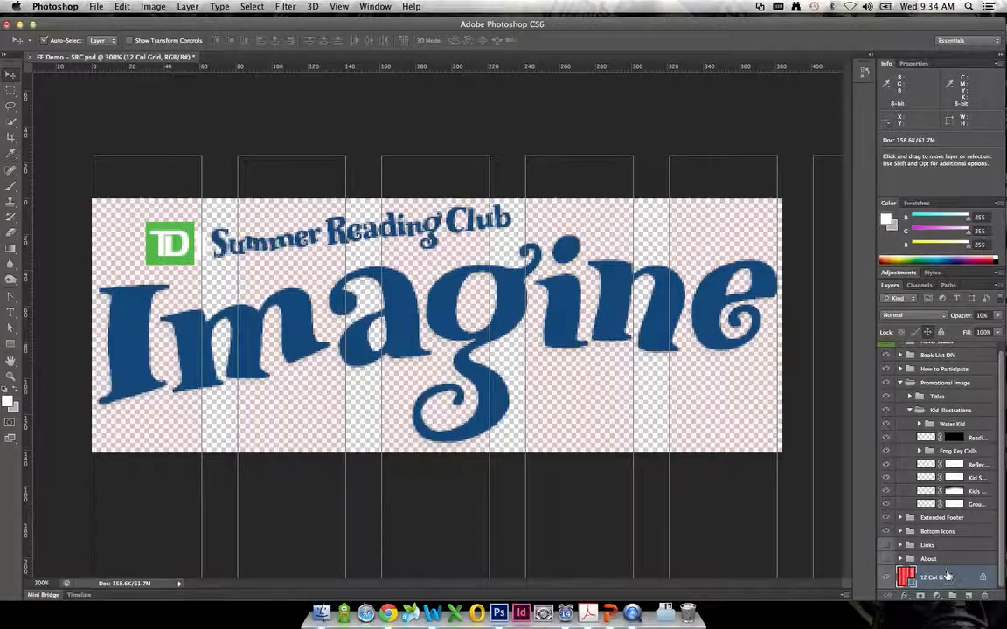
click(944, 546)
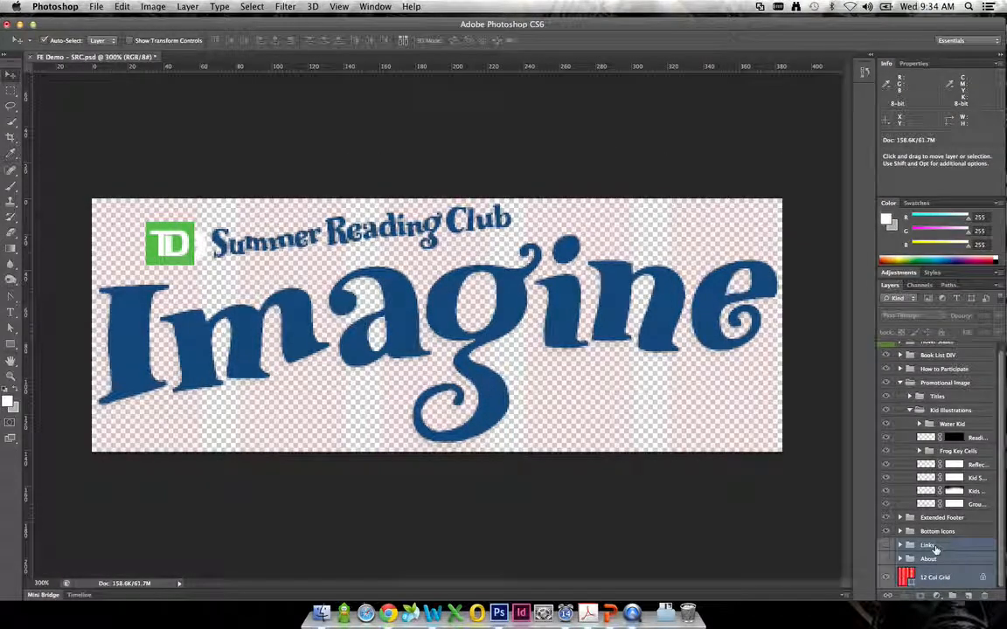
- Delete the Kid Shadow layer, the ground layer and the Water Kid group from the Kid Illustrations group
click(962, 477)
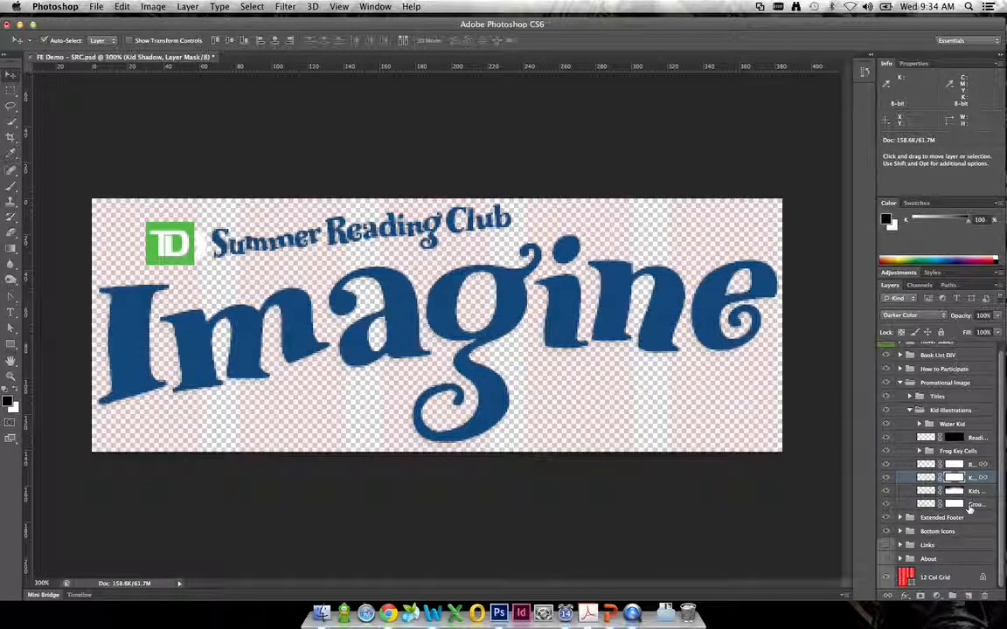
super+click(970, 506)
super+click(969, 425)
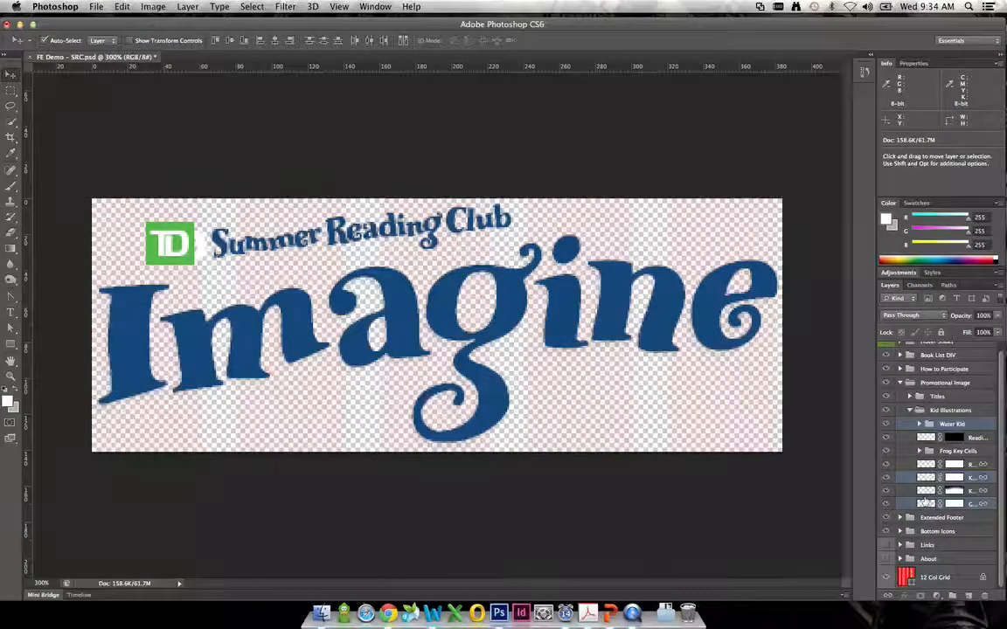
key(Delete)
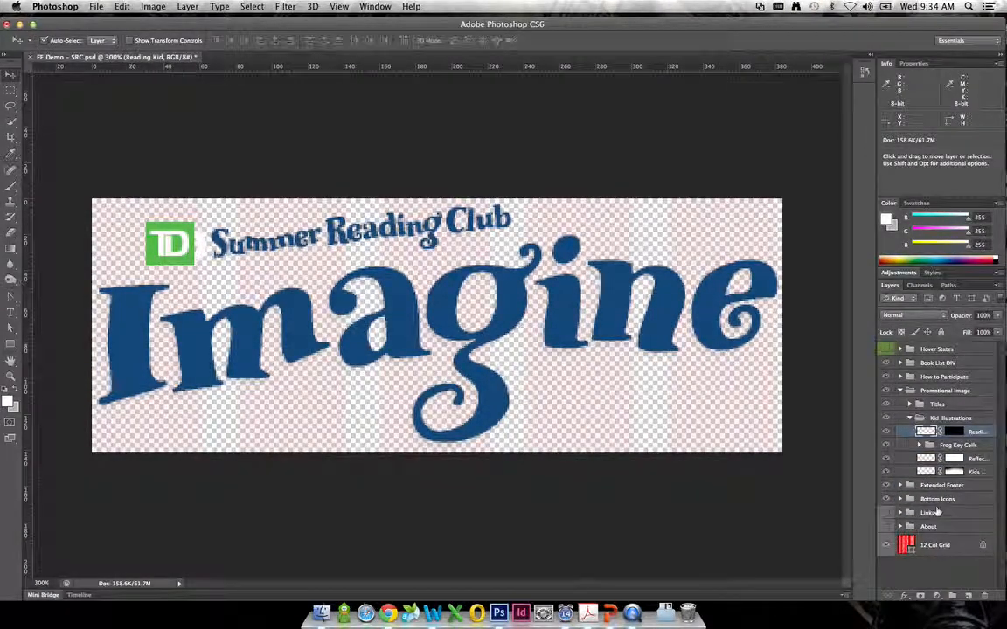
- Delete the Links and About groups together with the 12 Col Grid layer
click(937, 513)
shift+click(940, 548)
drag(946, 516, 986, 595)
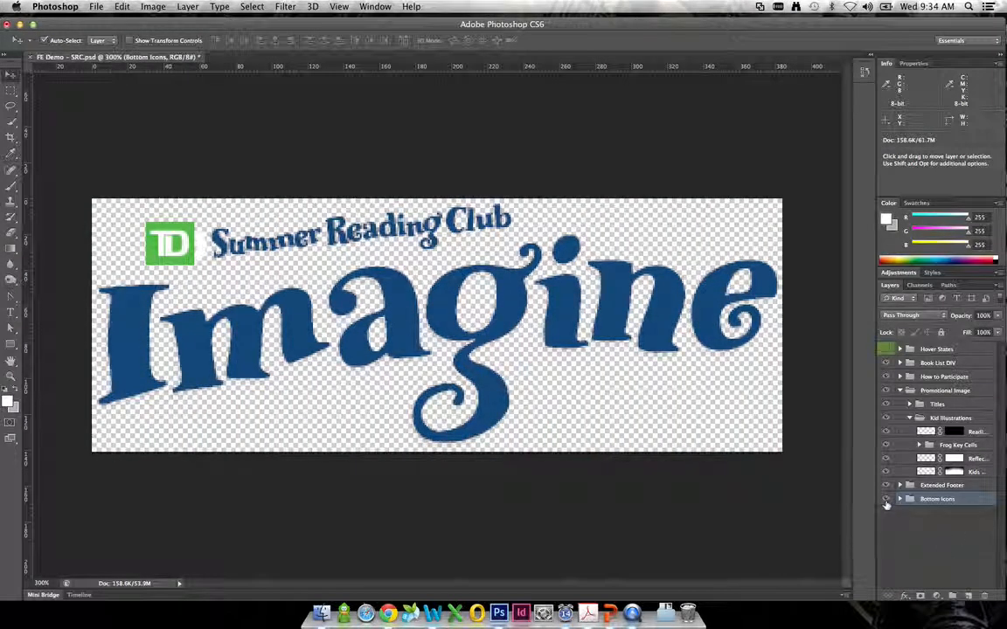
- Delete the Kid Illustrations, Extended Footer and Bottom Icons groups
shift+click(911, 486)
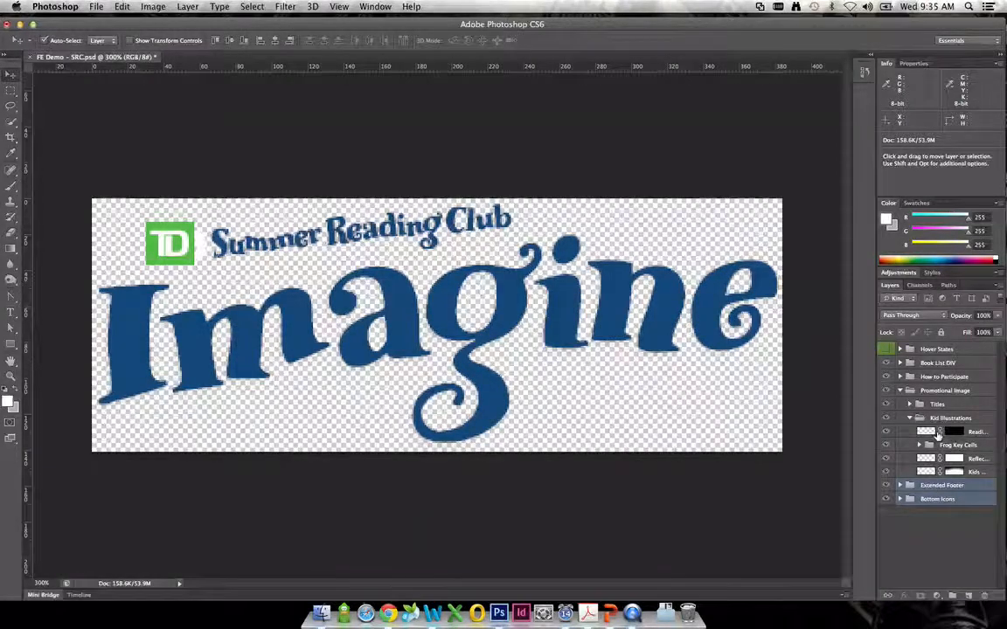
shift+click(934, 419)
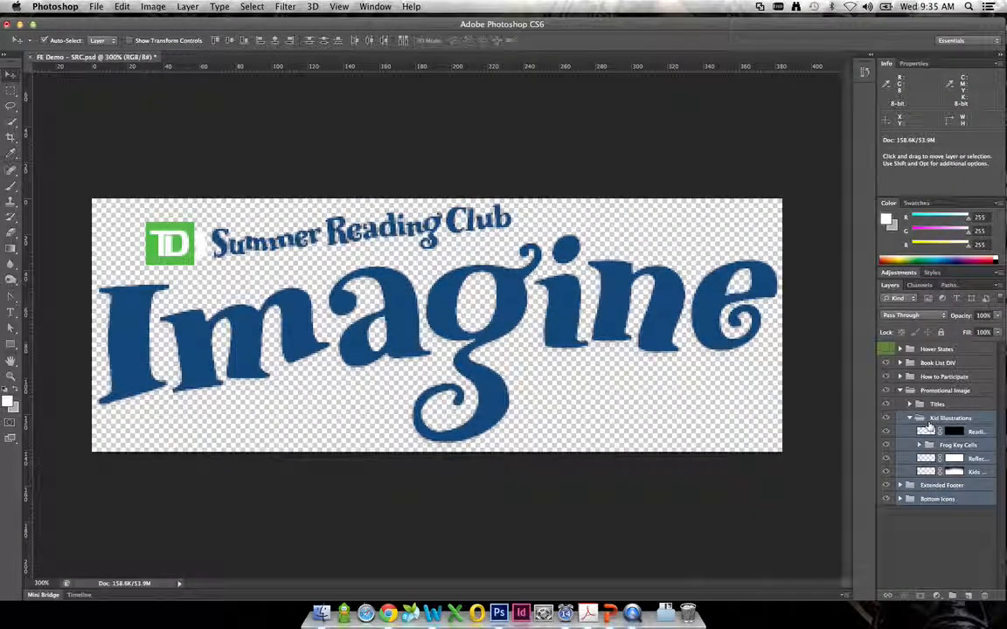
drag(930, 419, 985, 598)
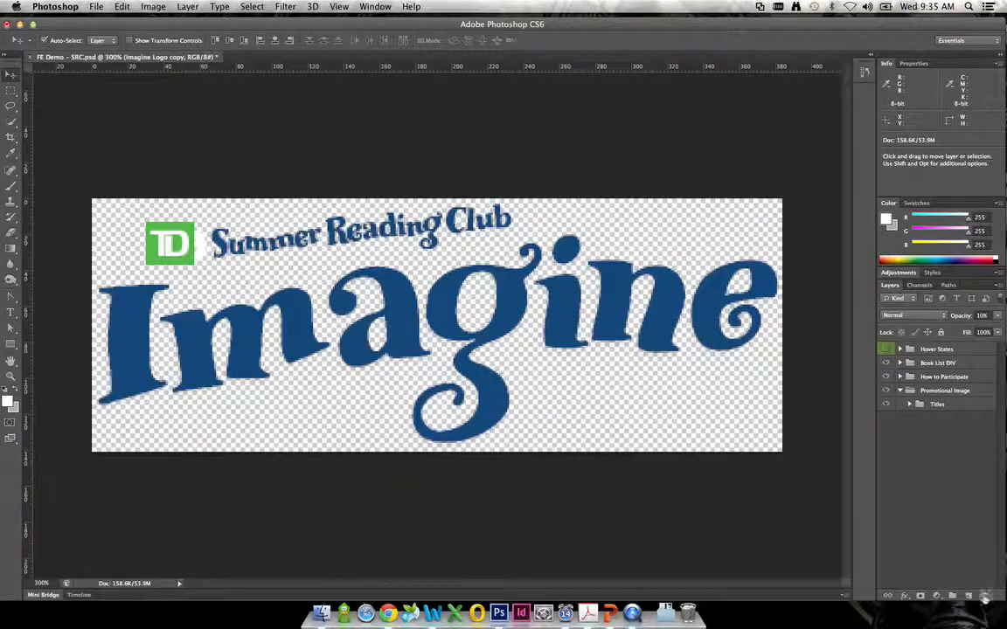
- Check the contents of the Titles group, and delete the Hover States, Book List DIV and How to Participate groups
click(887, 405)
click(886, 405)
click(910, 405)
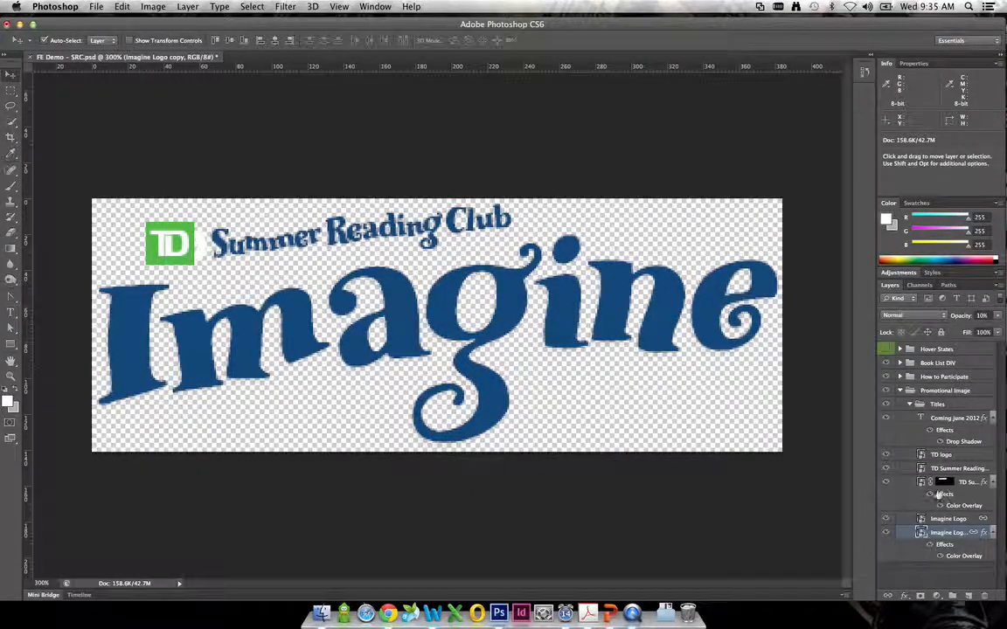
click(900, 391)
click(923, 376)
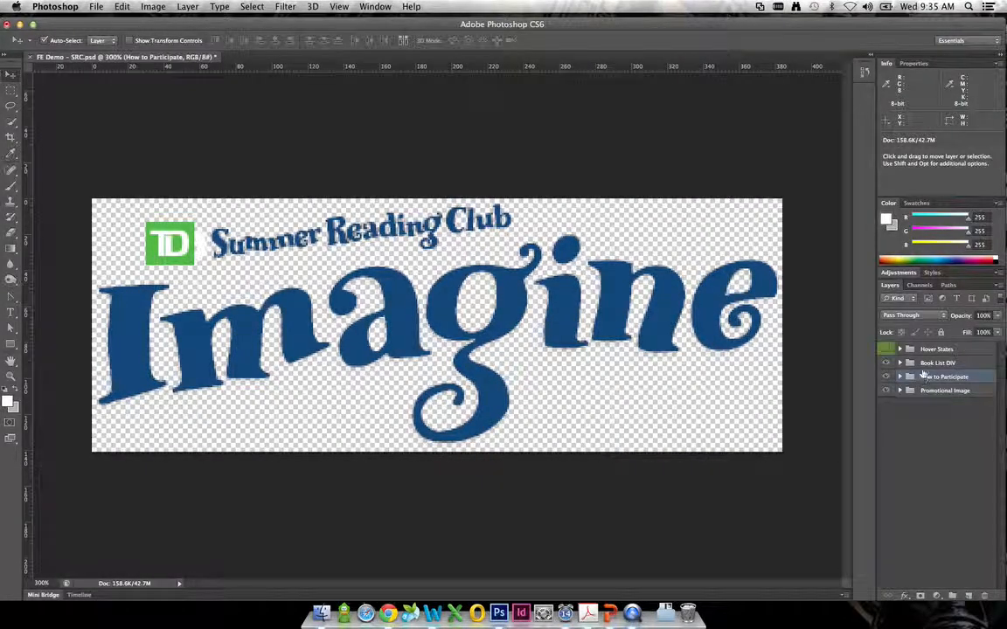
drag(932, 371, 986, 597)
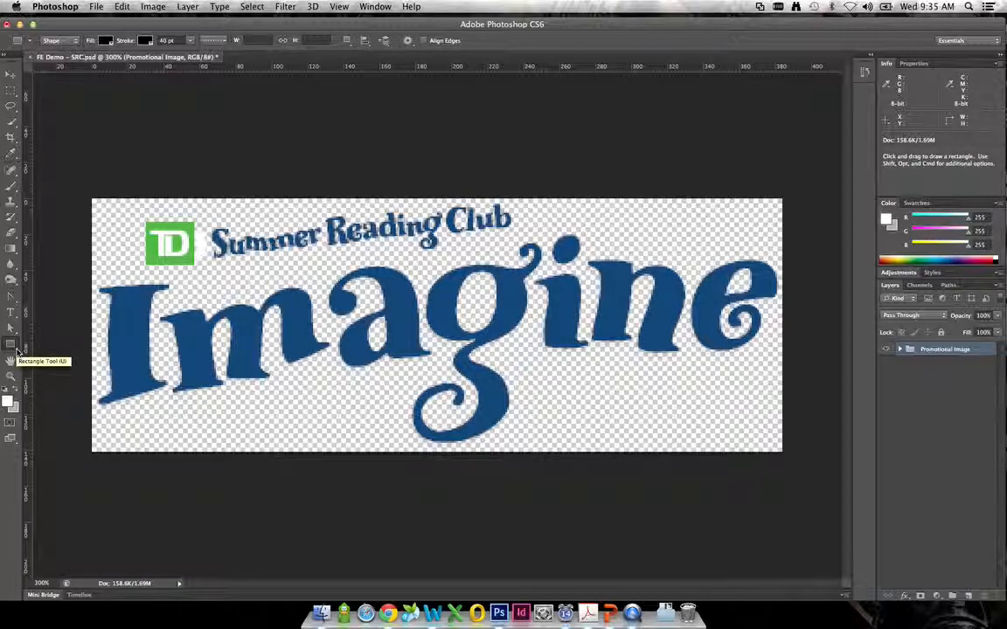
- Set the Rectangle tool's stroke to the solid line style and its stroke colour to none
click(225, 40)
click(231, 74)
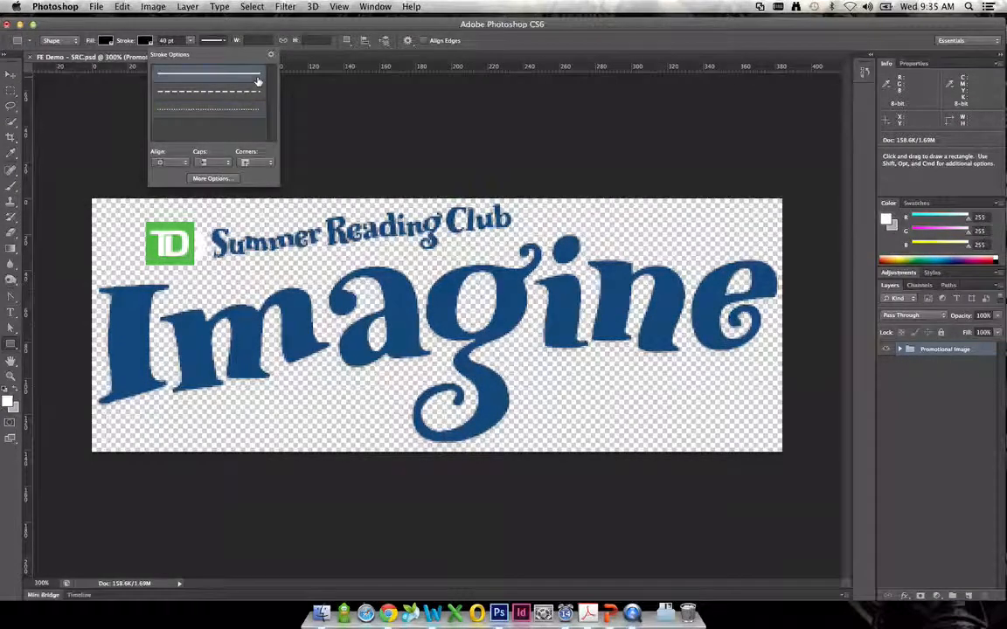
click(144, 41)
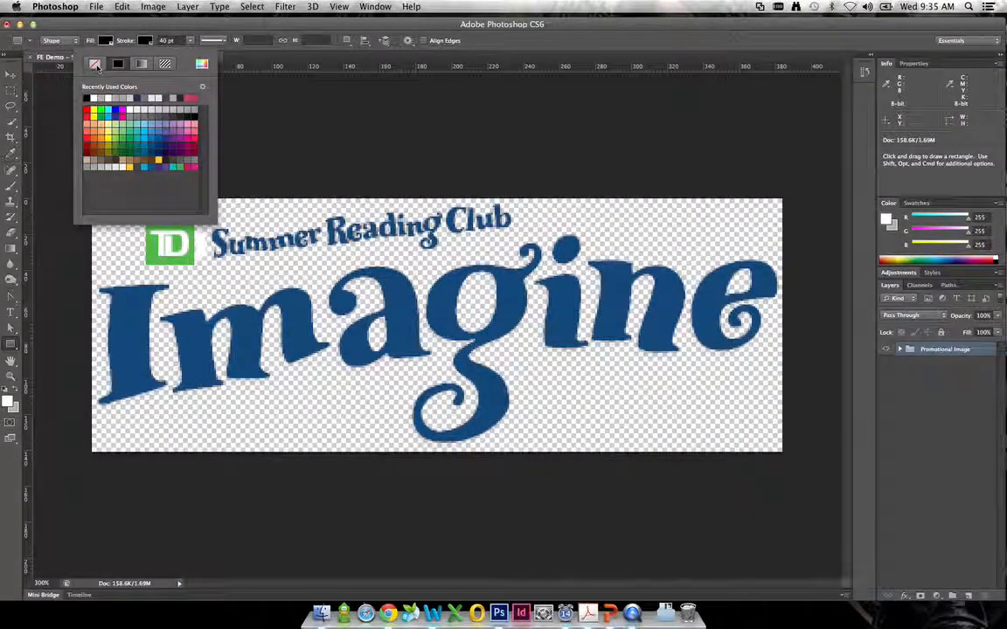
click(147, 32)
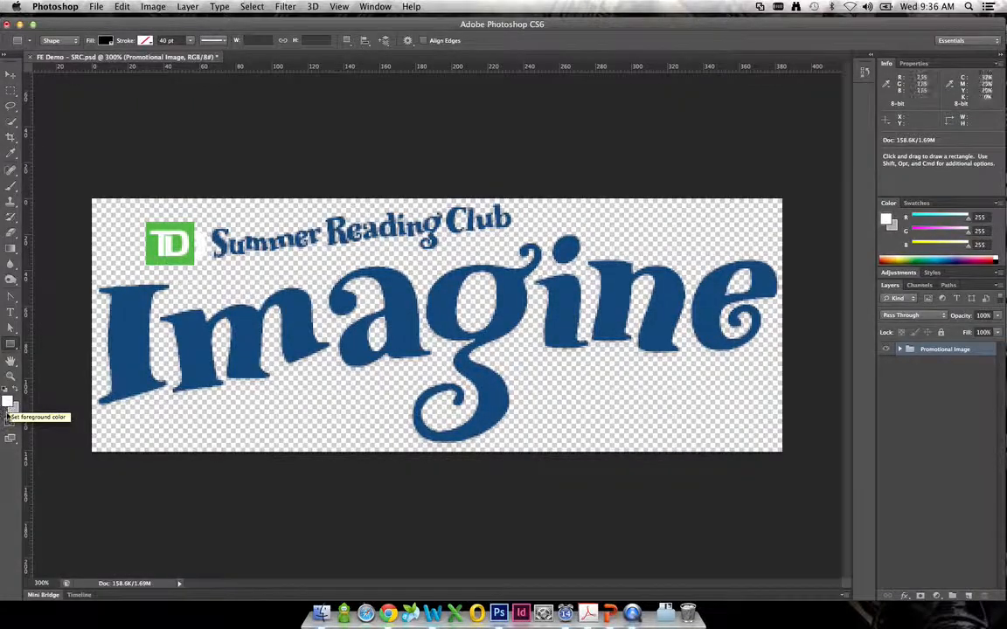
- Reset the foreground colour to black and the background colour to white
click(12, 409)
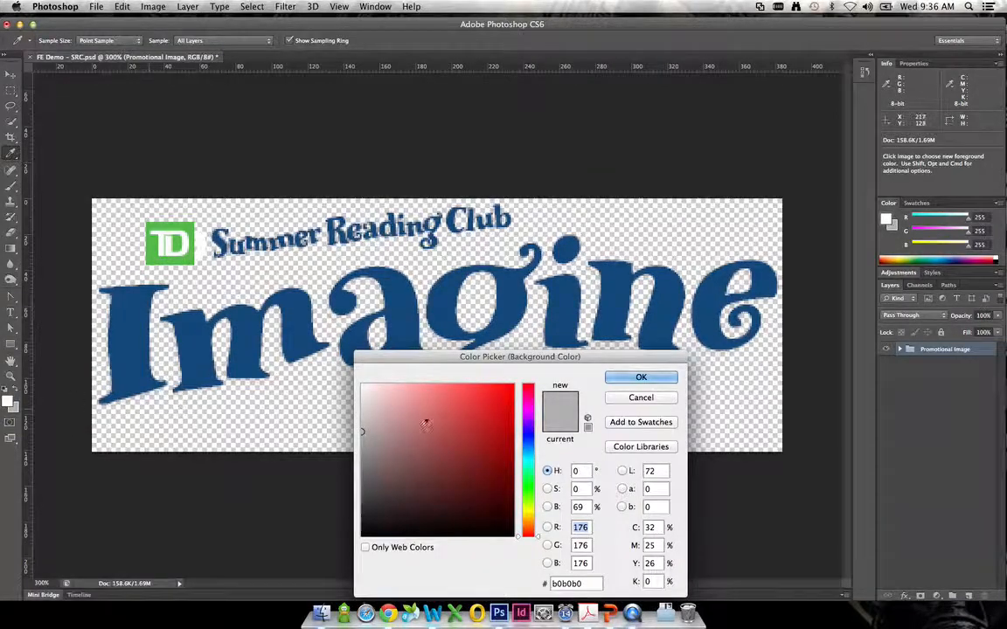
click(628, 400)
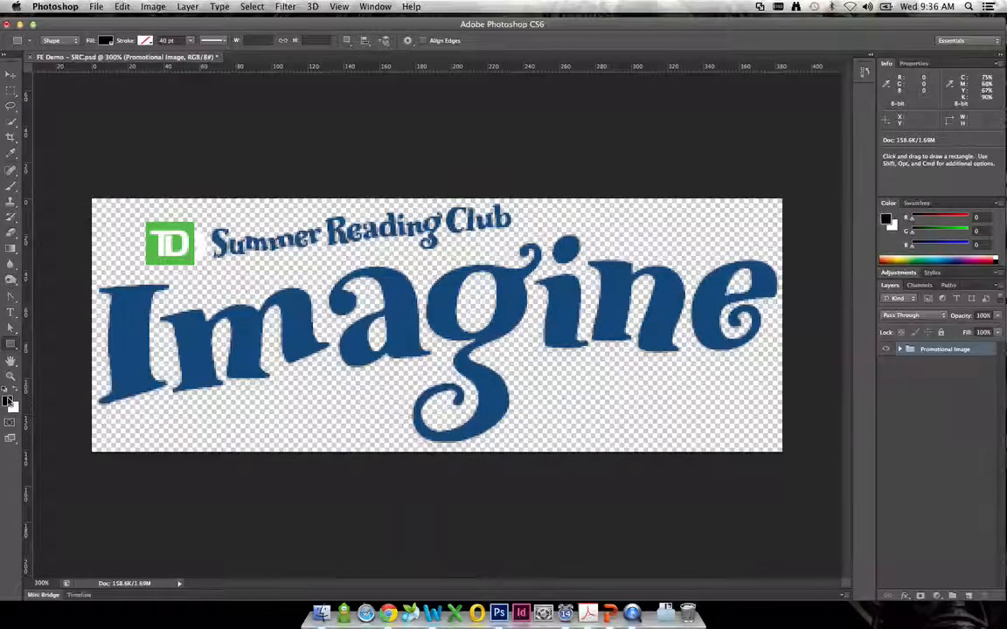
- Set the foreground colour to magenta, hex f709f4
click(9, 403)
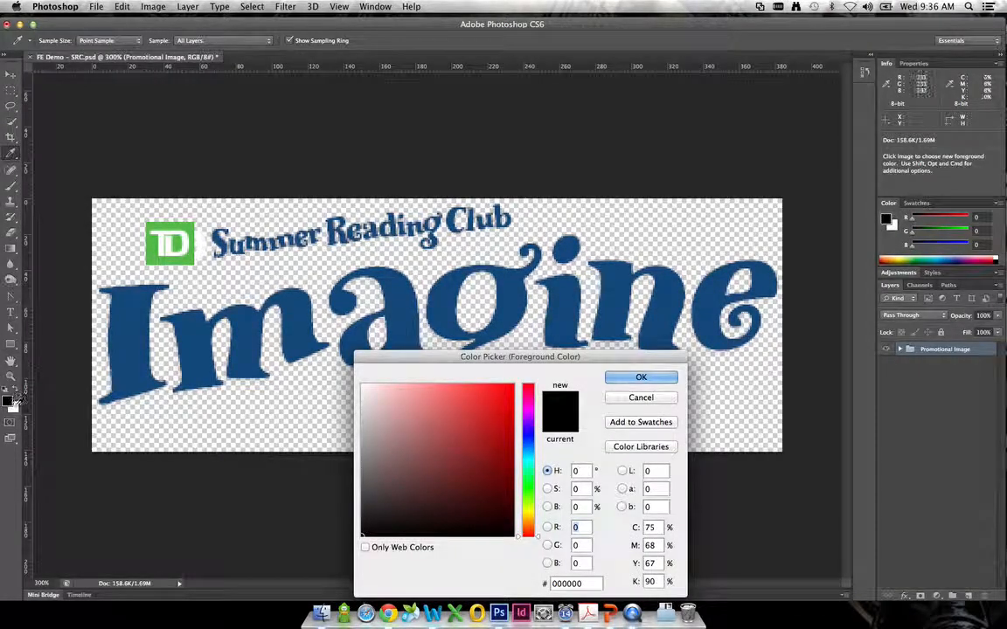
click(528, 408)
click(506, 400)
click(508, 388)
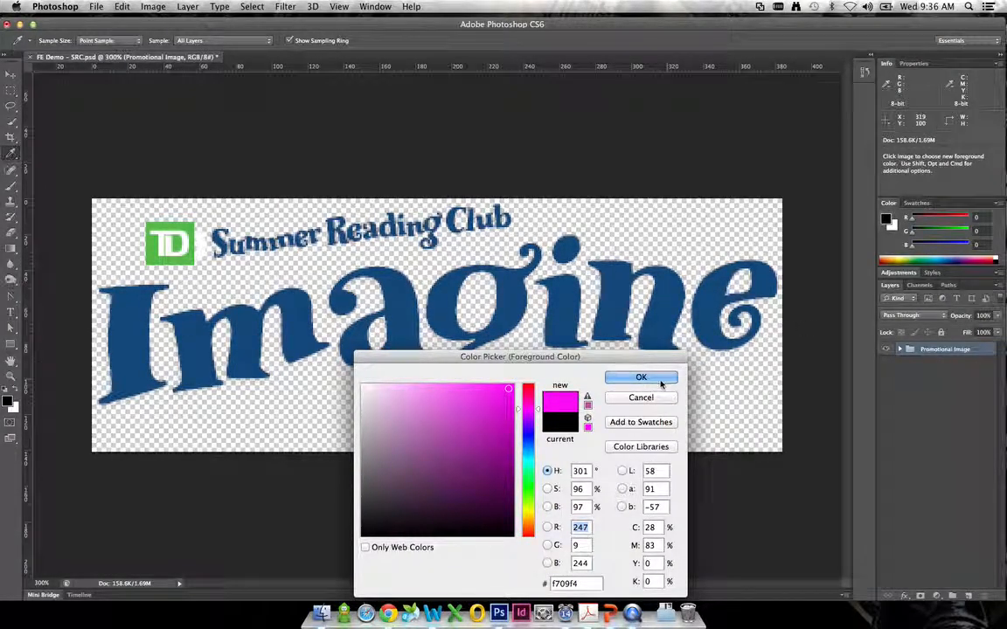
key(Return)
- Draw a magenta rectangle about 384 by 164 px over the canvas and nudge it to cover more of the logo artwork
key(u)
drag(83, 179, 774, 473)
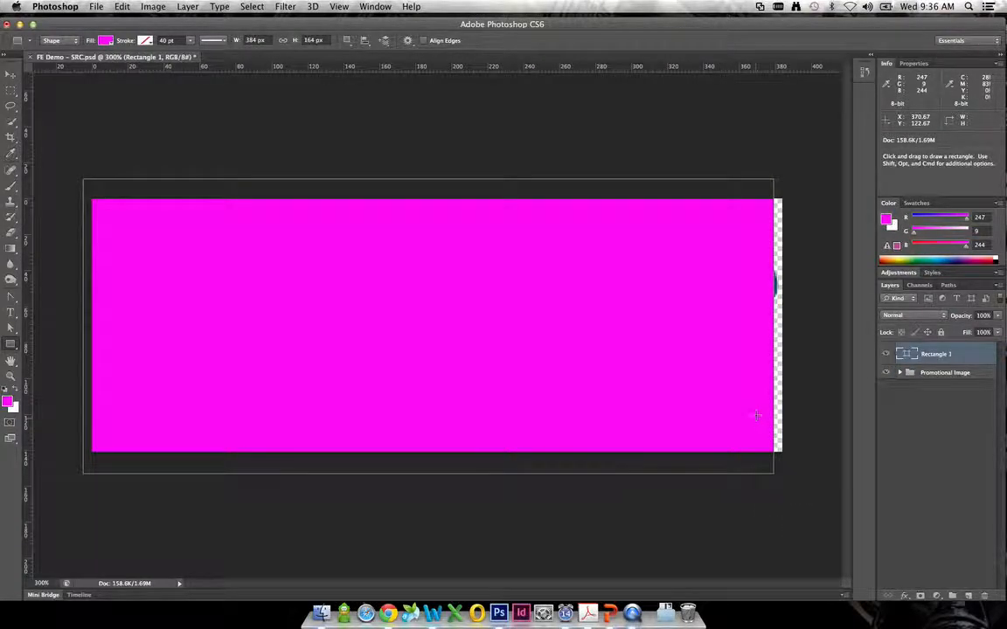
key(v)
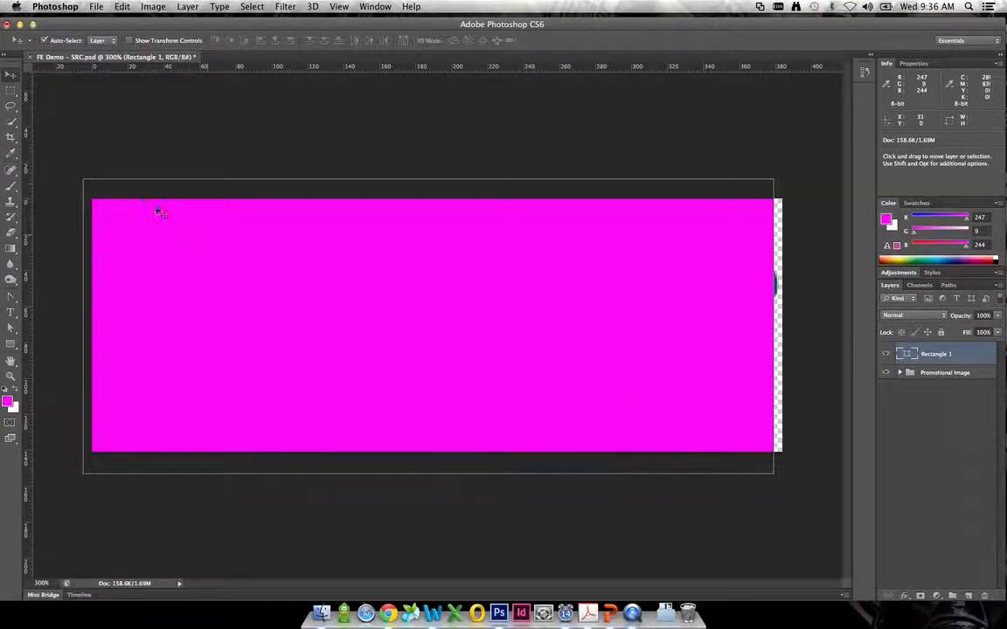
drag(383, 353, 385, 348)
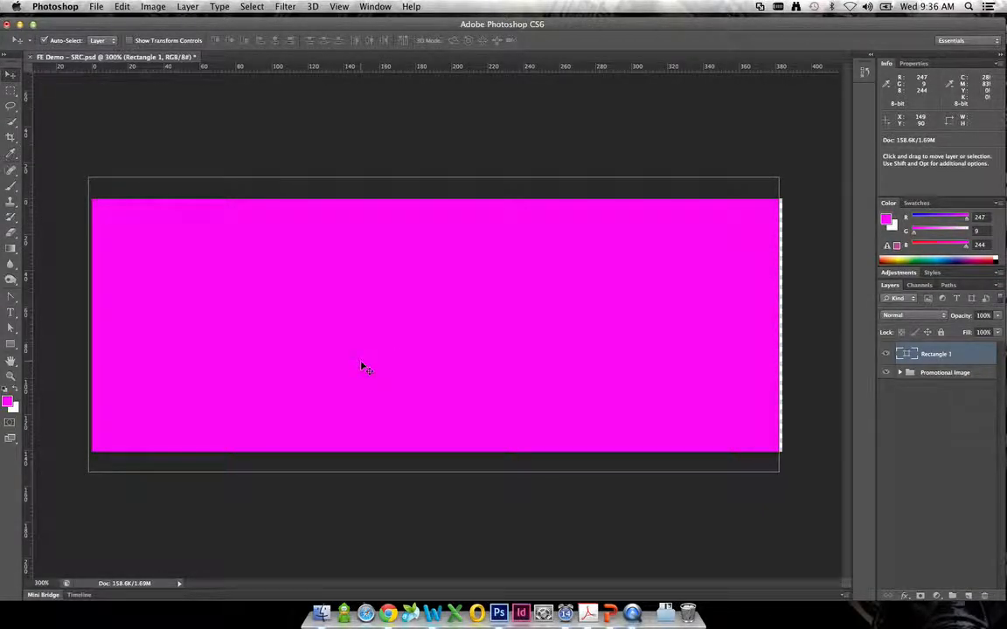
- Stretch the rectangle beyond the canvas's right edge and place its layer beneath the Promotional Image group
key(ctrl+t)
drag(779, 324, 806, 324)
mouse_move(447, 471)
mouse_down()
mouse_move(458, 395)
mouse_move(447, 464)
mouse_up()
key(Return)
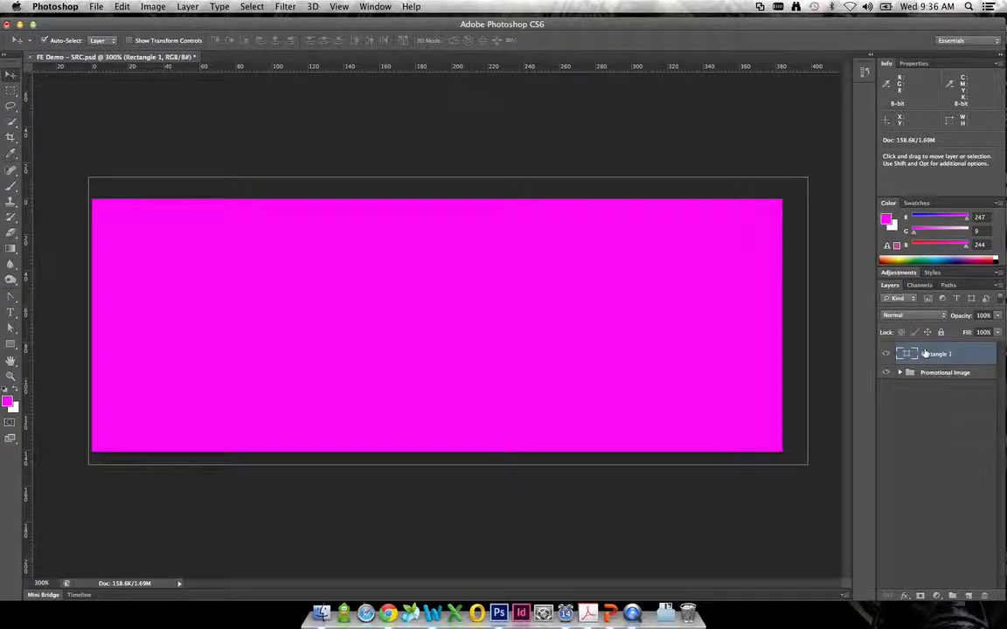
drag(926, 353, 923, 413)
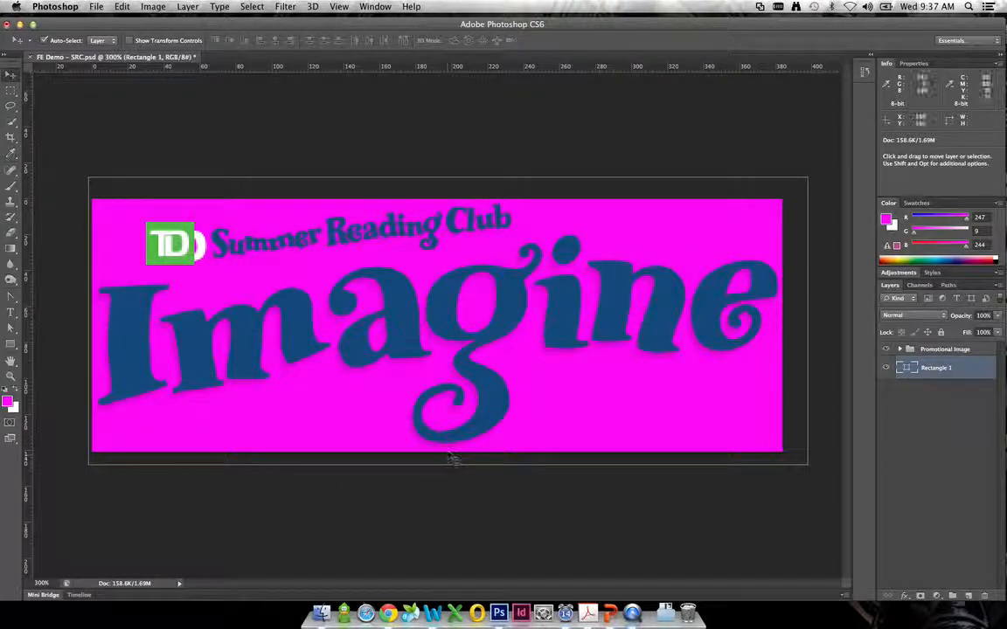
click(201, 248)
drag(204, 251, 294, 242)
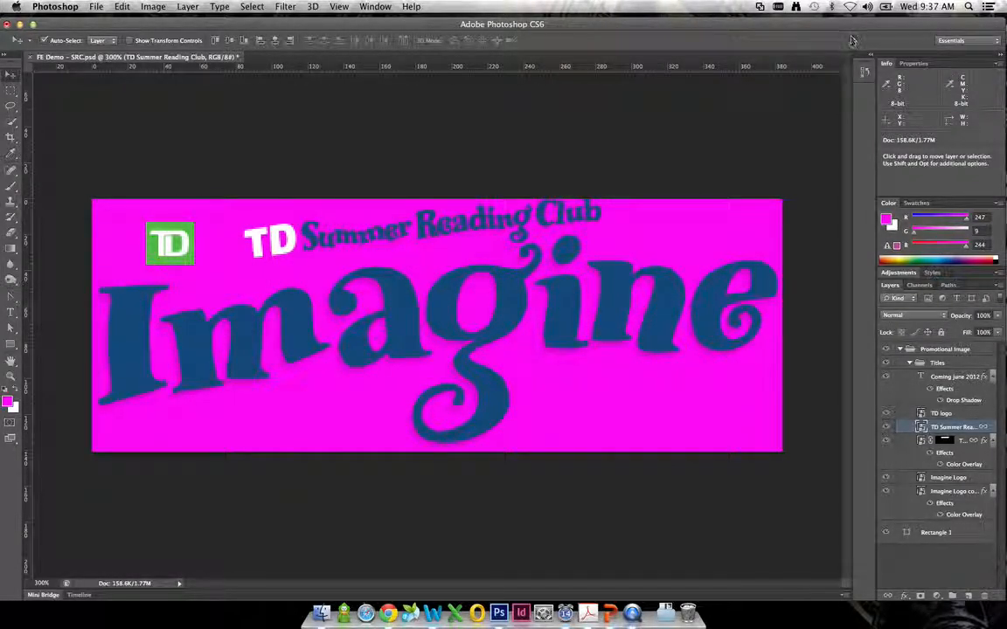
click(864, 72)
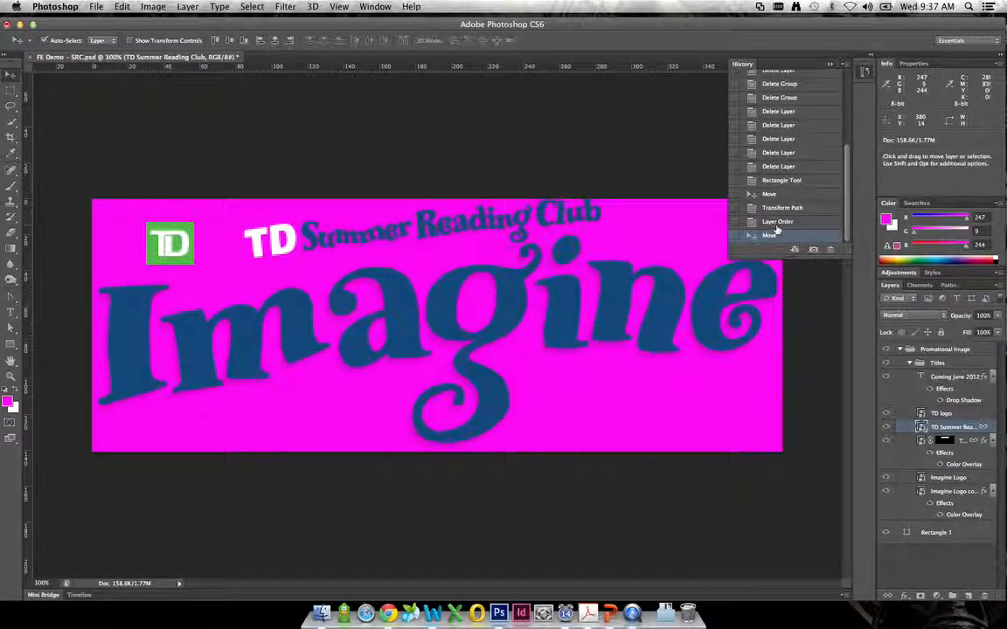
click(777, 224)
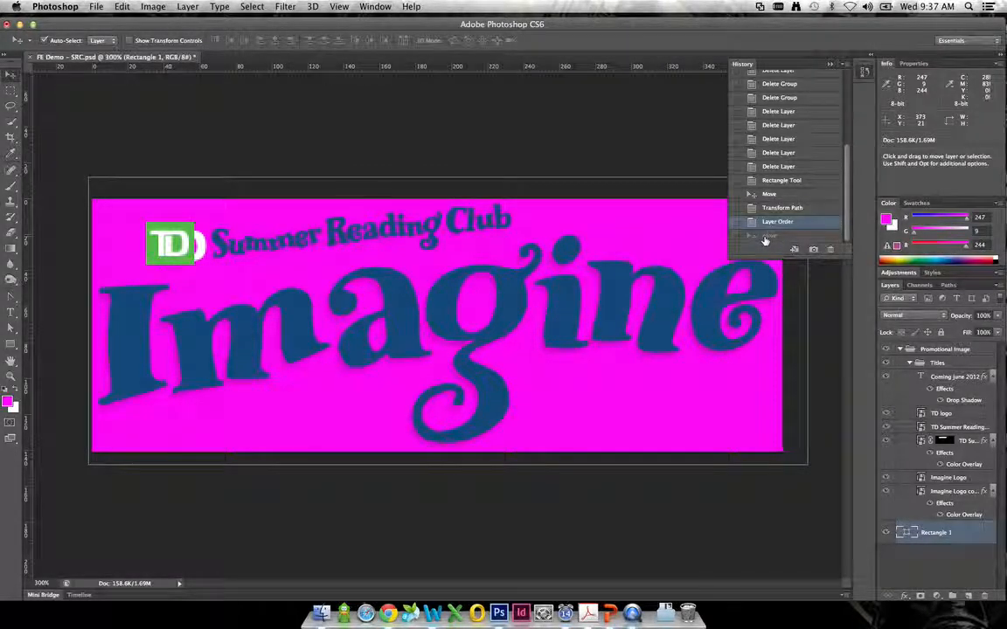
click(829, 65)
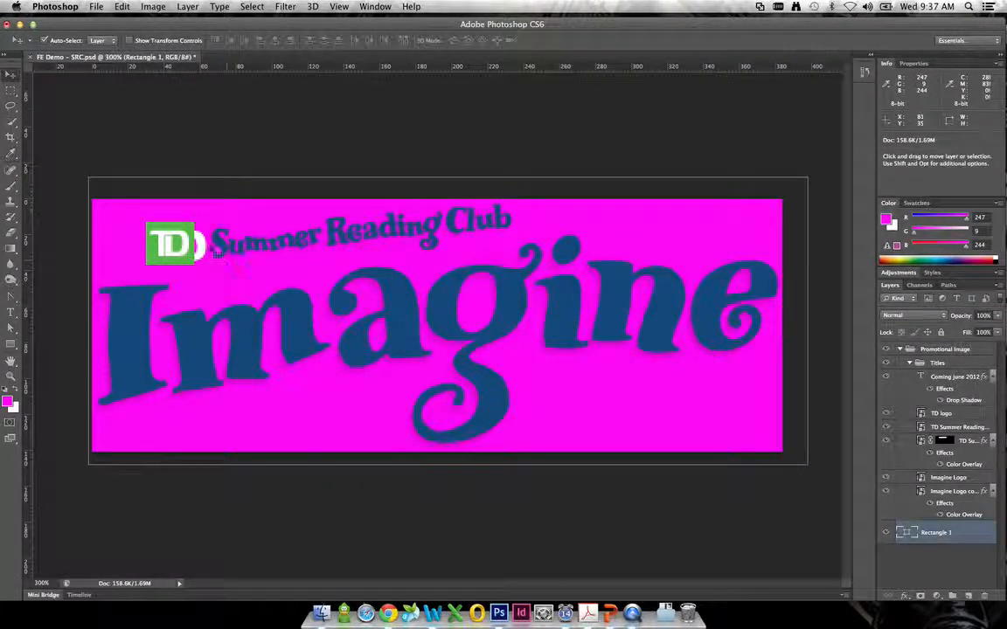
- Open the TD Summer Reading Club smart object's contents, and try to delete its TD lettering using a rectangular selection about 41 by 30 px
click(225, 249)
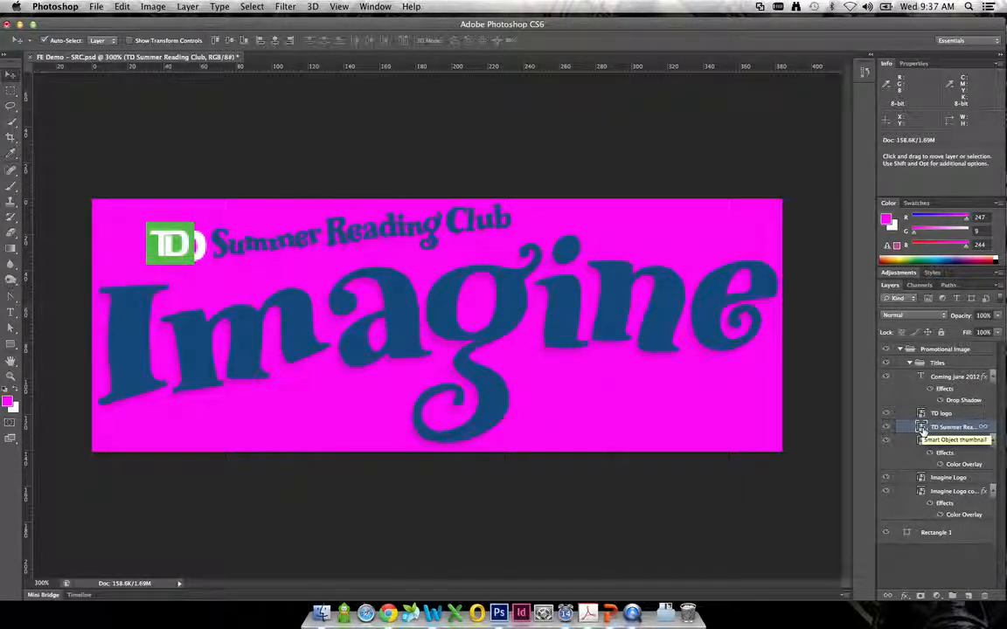
double_click(922, 428)
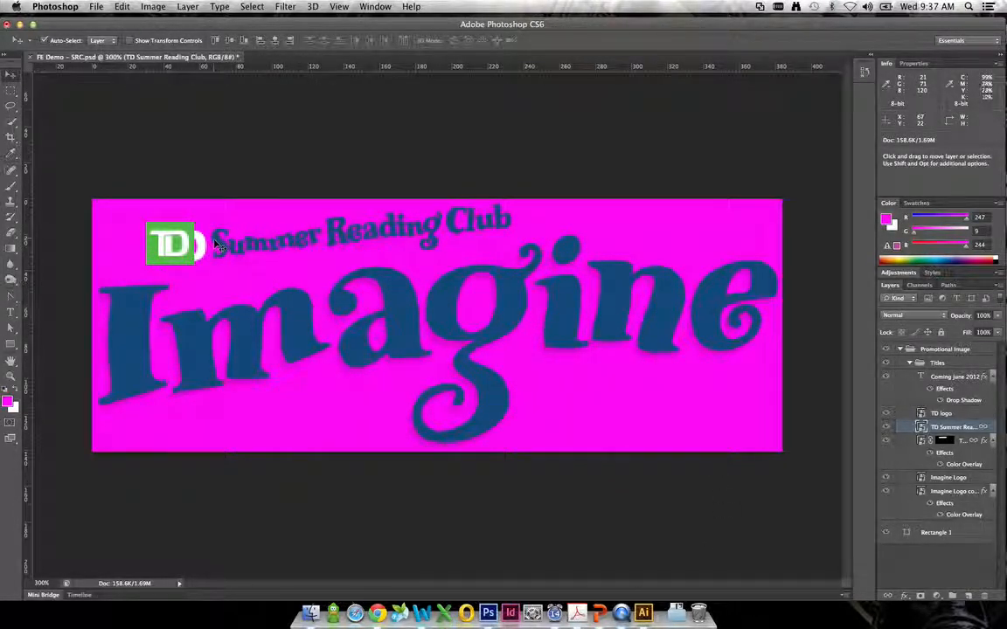
click(11, 91)
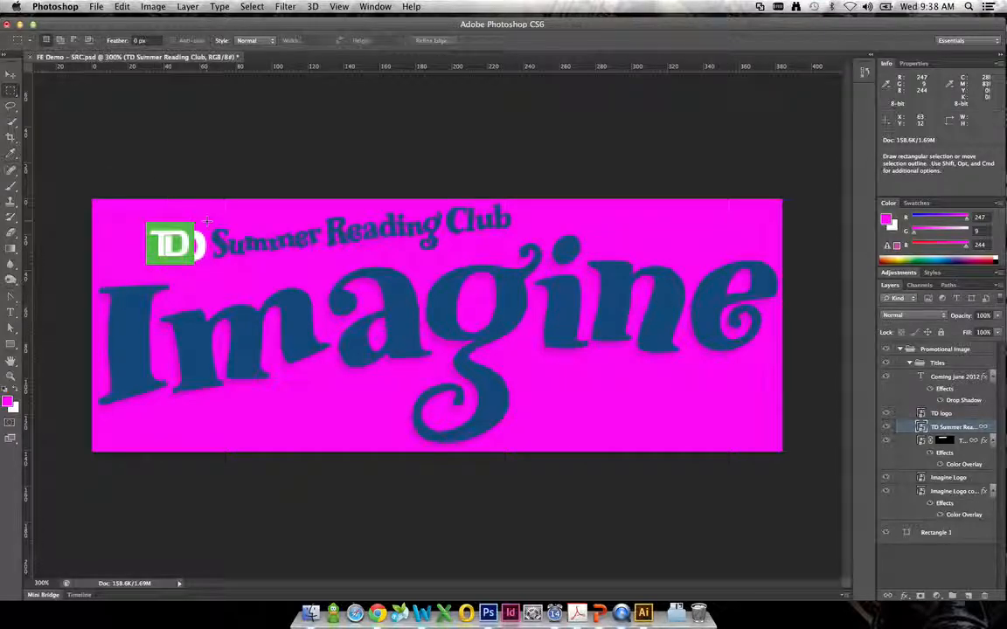
drag(209, 220, 137, 272)
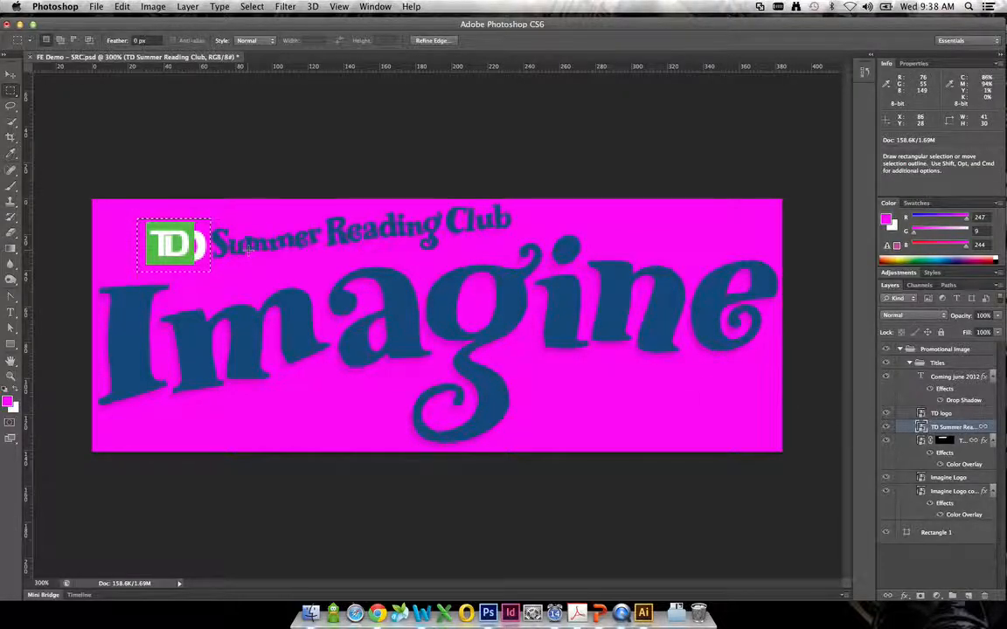
key(Delete)
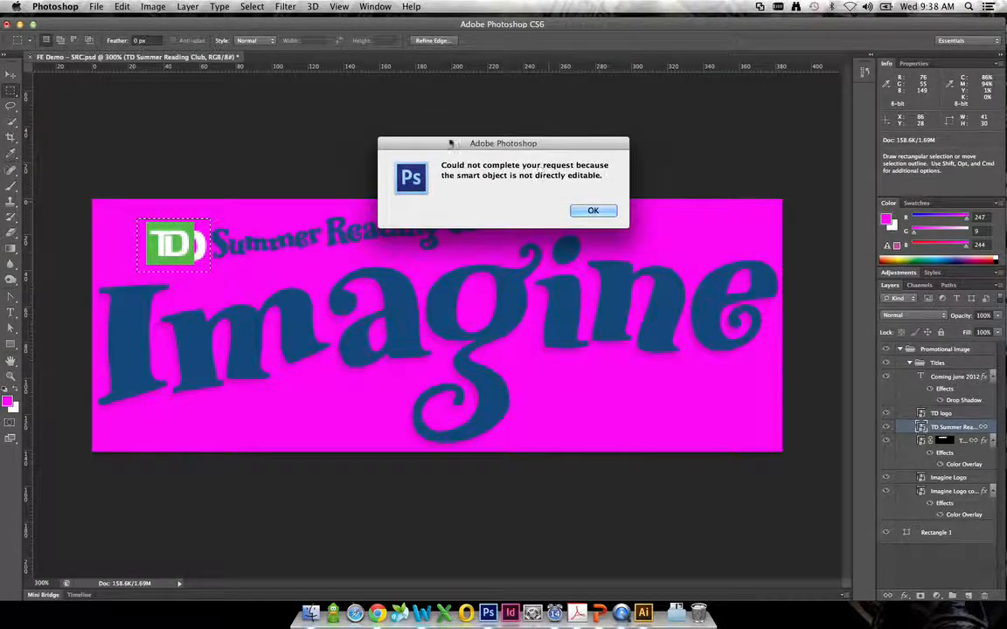
click(591, 211)
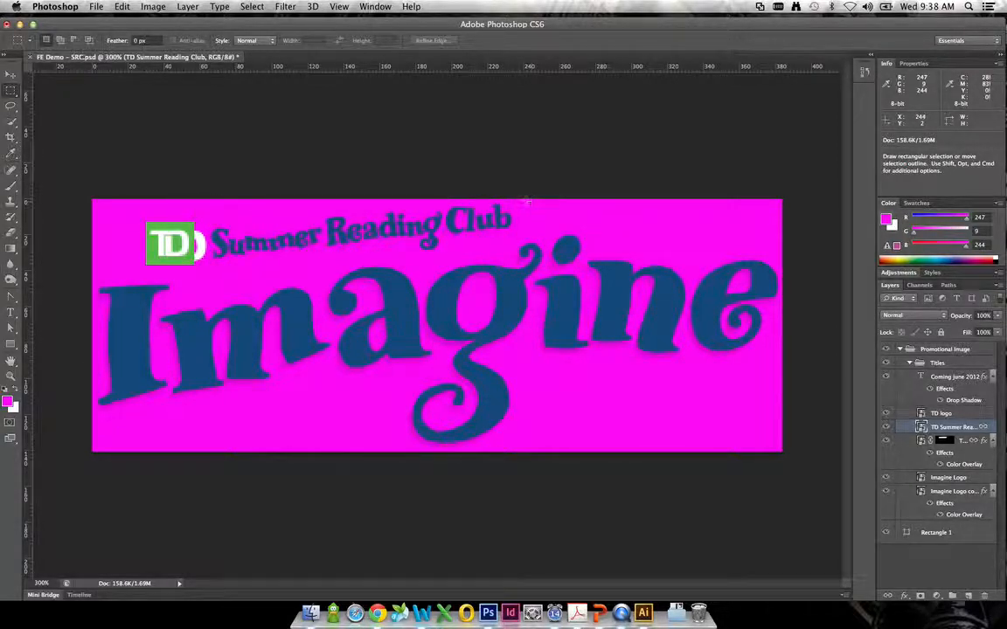
- Mask the TD Summer Reading Club layer with a rectangular selection about 173 by 42 px around the words Summer Reading Club
drag(372, 199, 232, 268)
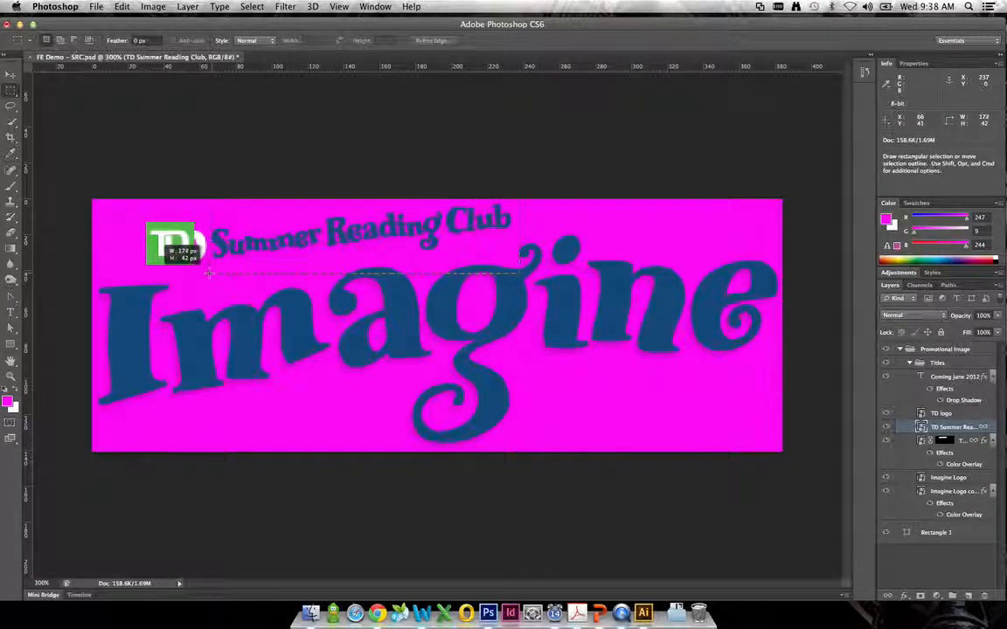
drag(210, 274, 209, 273)
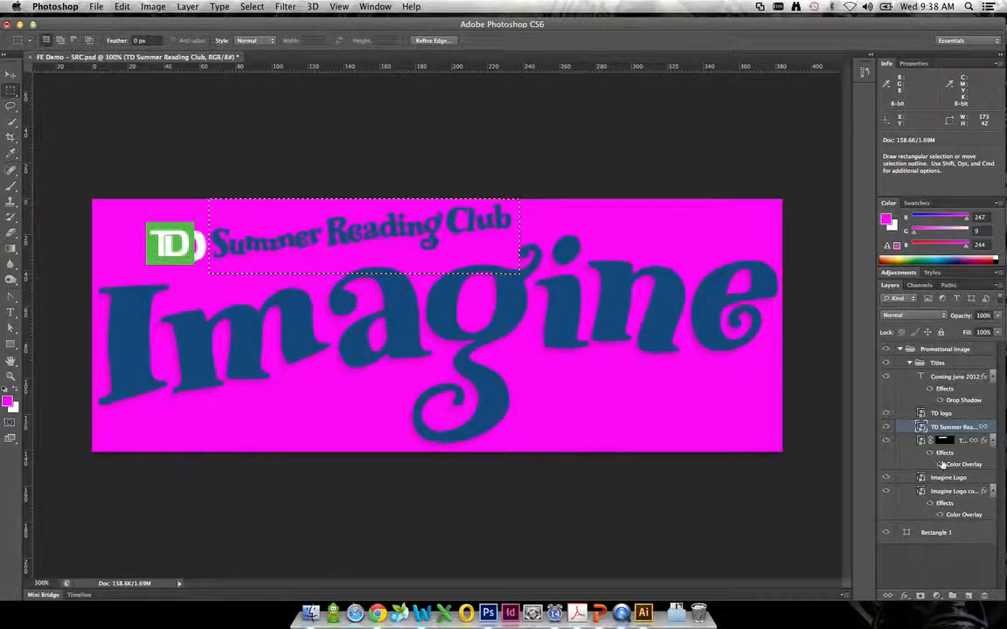
click(943, 441)
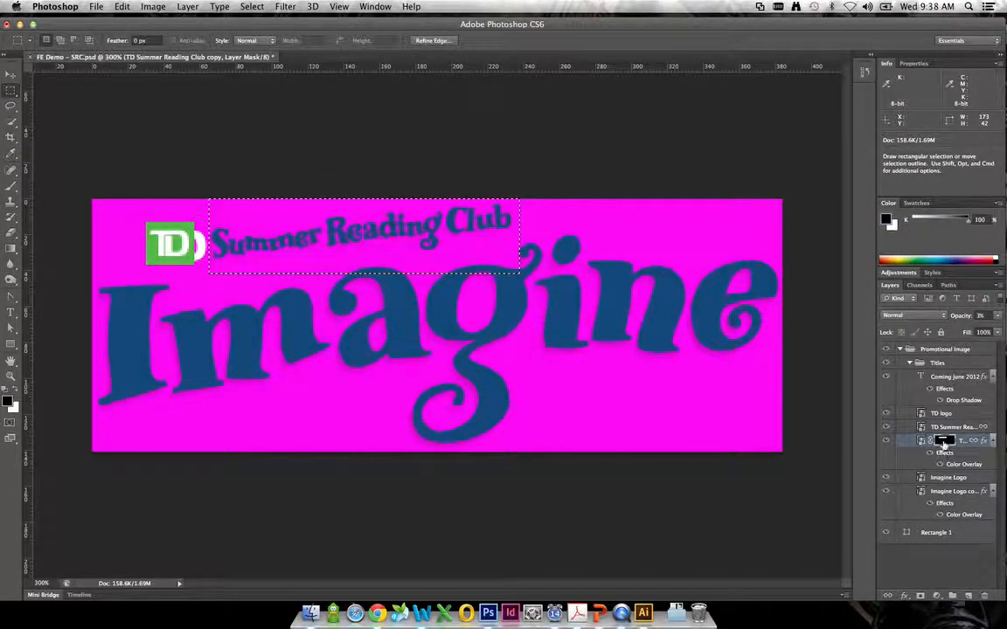
click(949, 428)
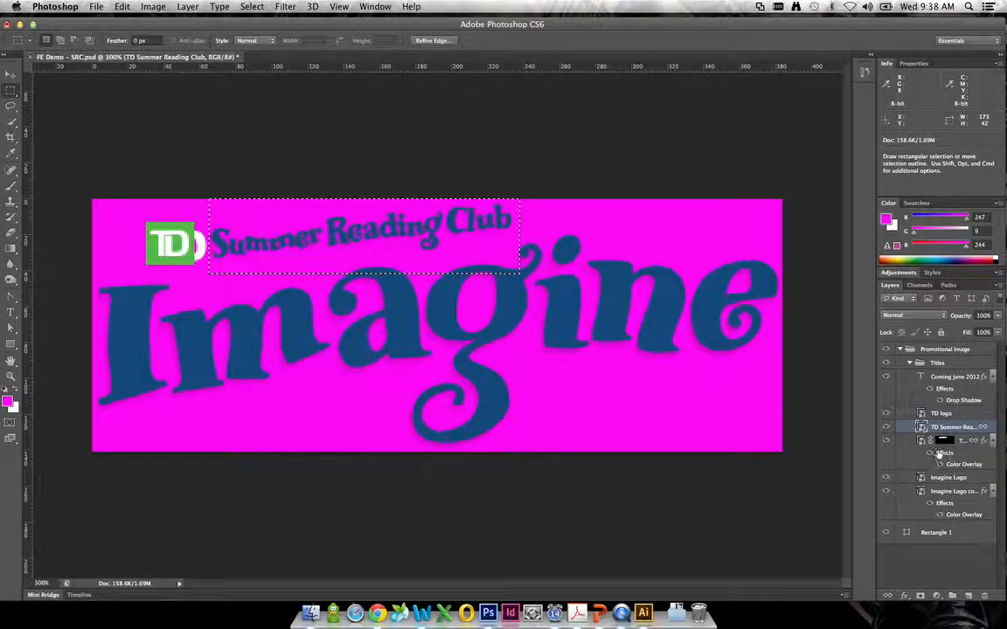
click(920, 596)
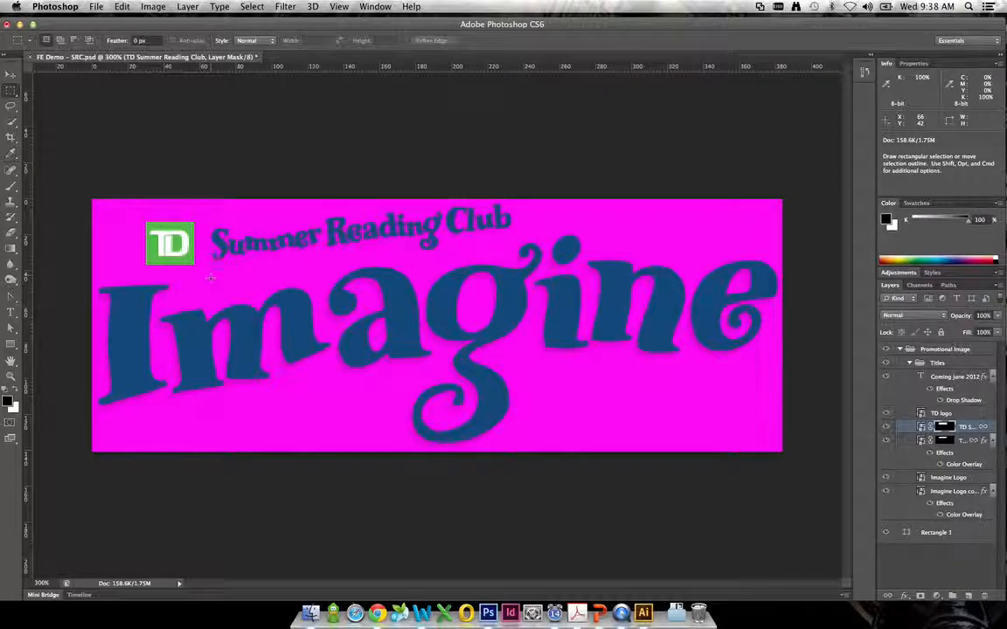
- Place a horizontal guide about 2 px below the canvas's top edge, just above the word Club
click(11, 378)
click(492, 179)
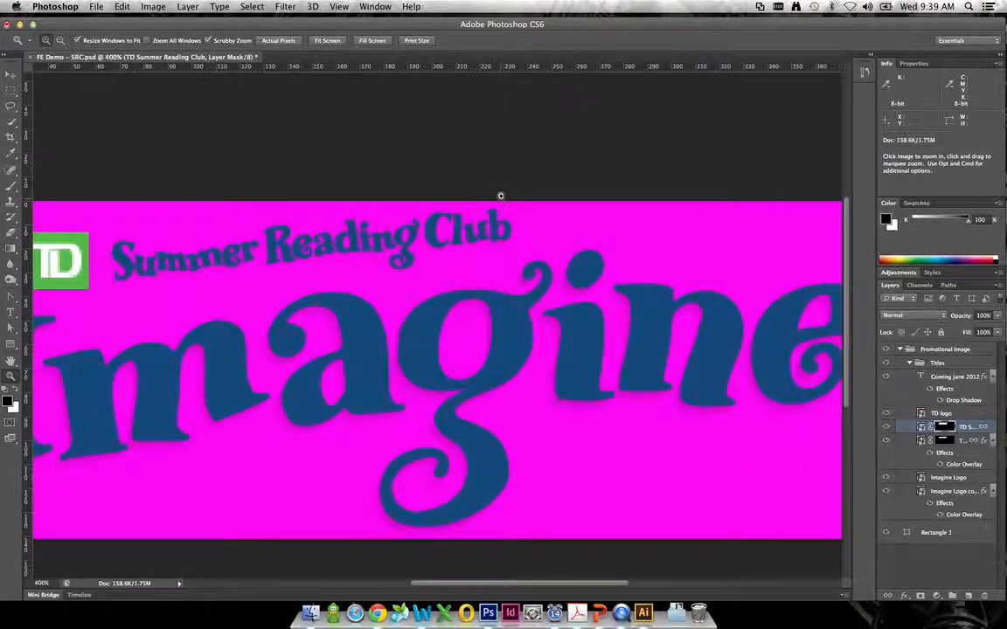
click(498, 200)
click(479, 229)
click(456, 255)
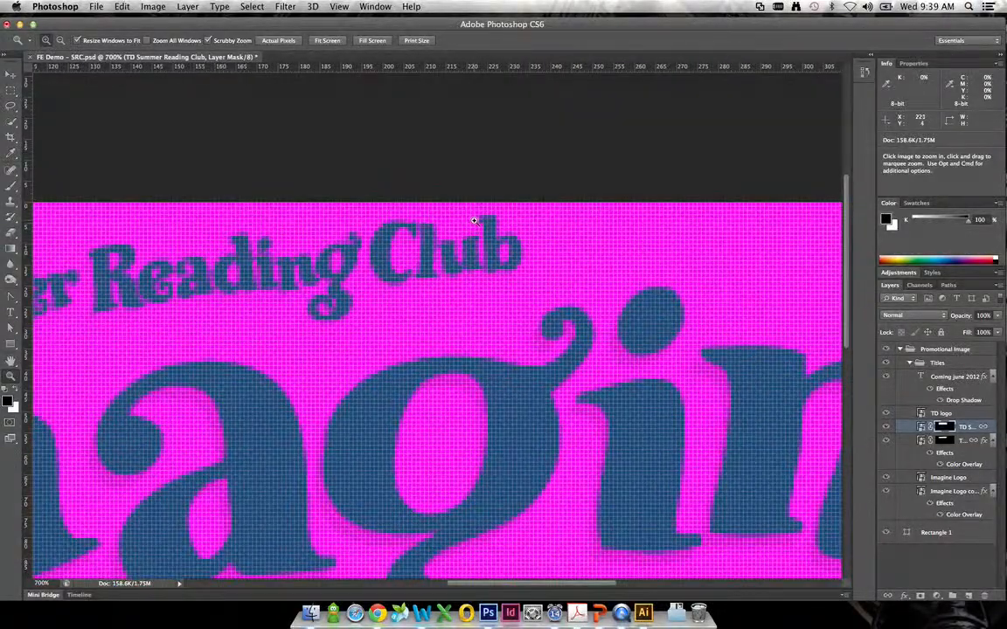
click(473, 220)
click(12, 72)
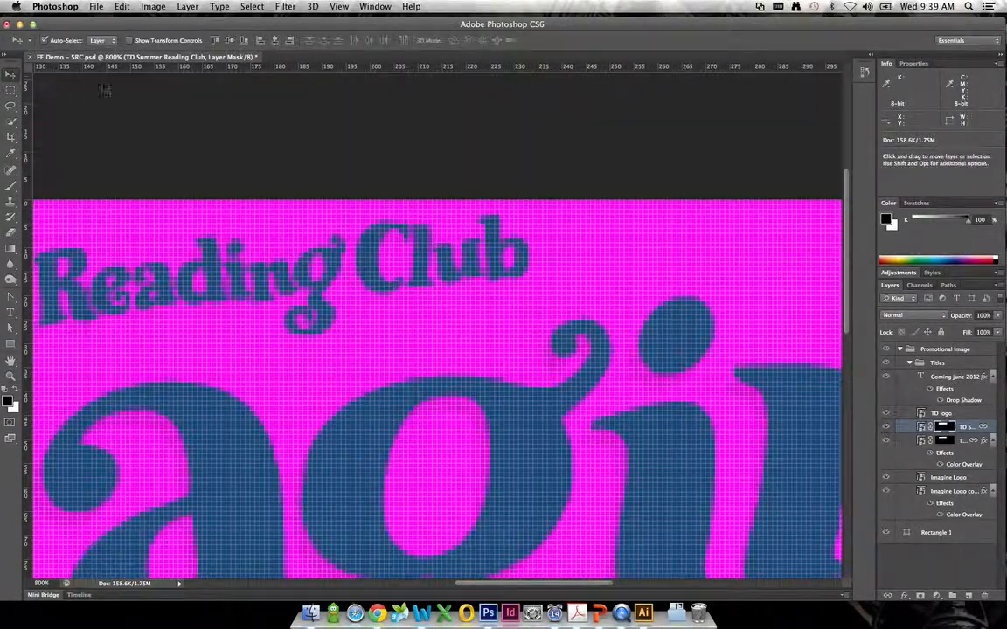
drag(382, 65, 491, 65)
key(super+plus)
key(super+plus)
key(super+plus)
drag(538, 136, 442, 425)
key(super+minus)
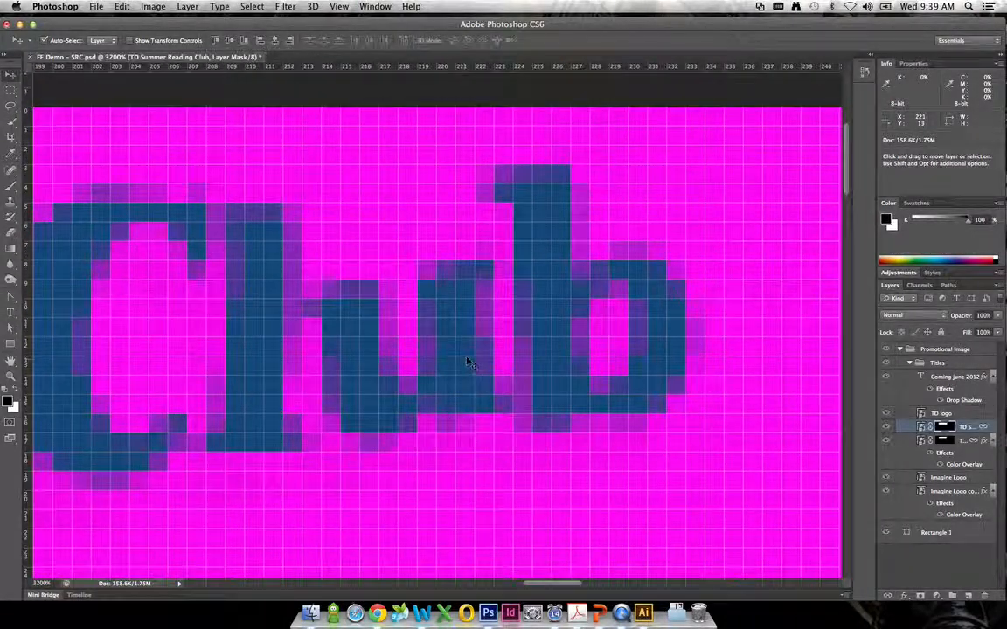
key(super+minus)
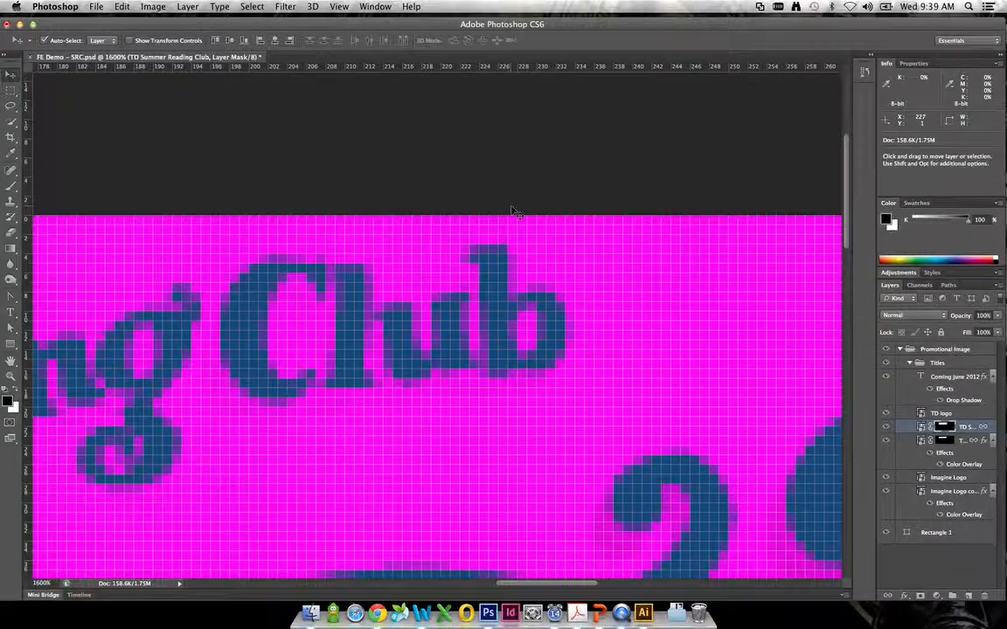
drag(539, 67, 526, 232)
- Move the vertical guide from the canvas's right edge to X 382 px, against the final letter e
key(space)
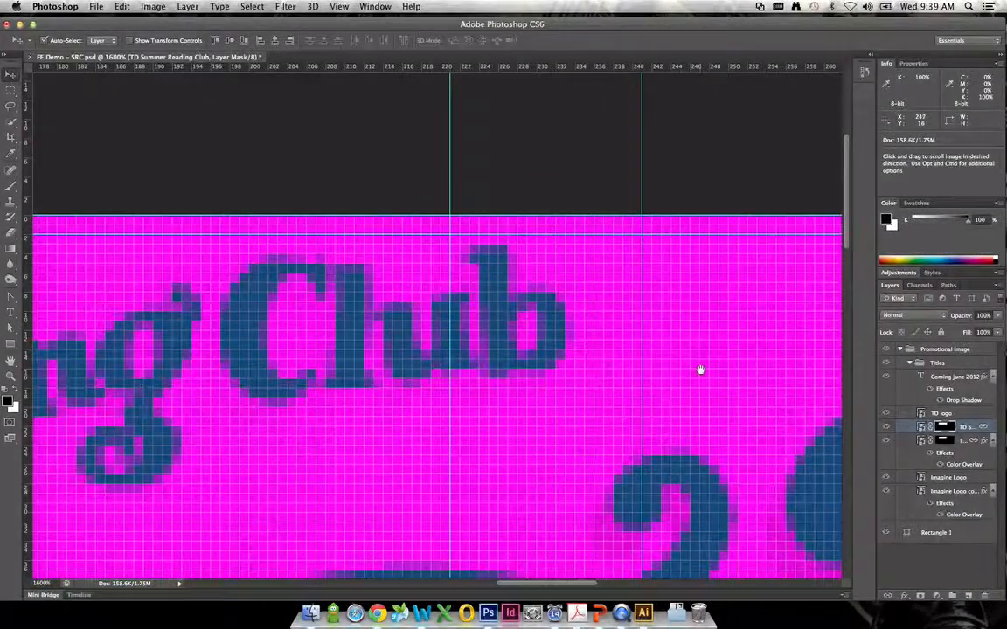
drag(709, 376, 231, 244)
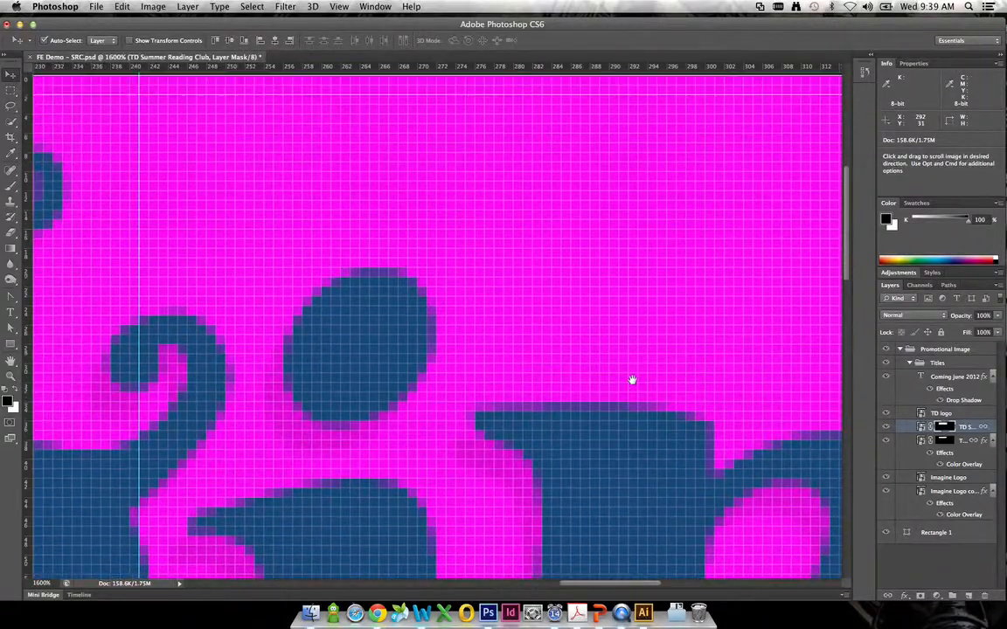
drag(631, 380, 816, 440)
drag(801, 385, 290, 221)
drag(715, 355, 306, 263)
drag(588, 352, 339, 314)
drag(424, 386, 458, 438)
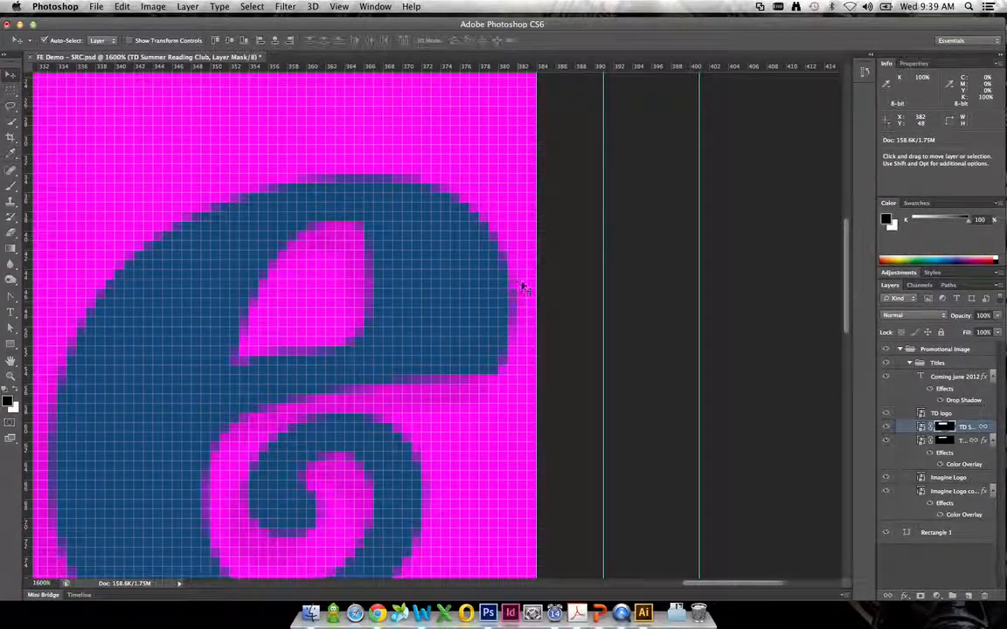
mouse_move(535, 299)
mouse_down()
mouse_move(530, 291)
mouse_move(519, 302)
mouse_up()
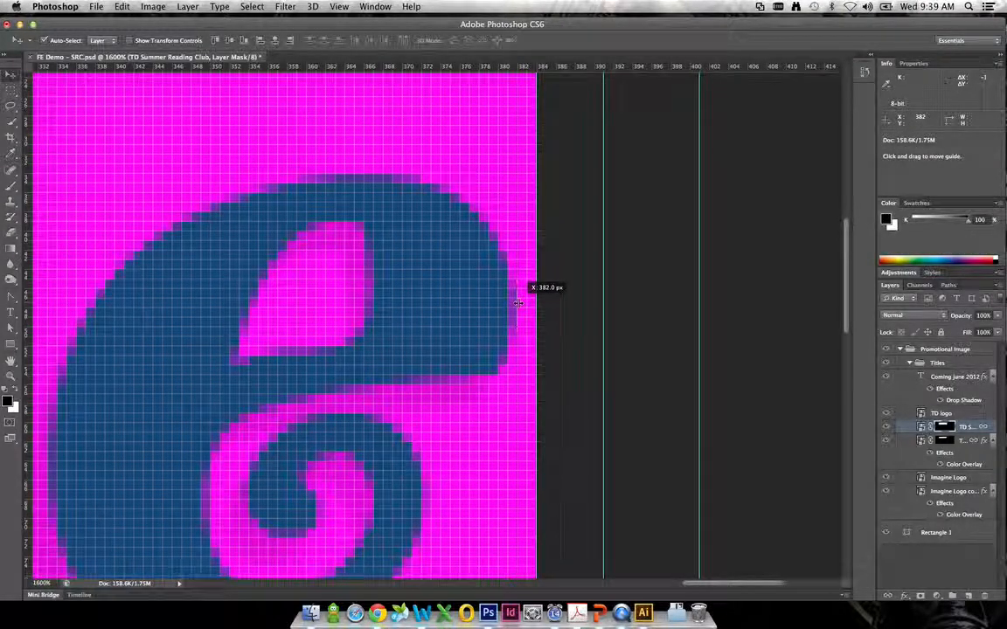
drag(518, 303, 518, 303)
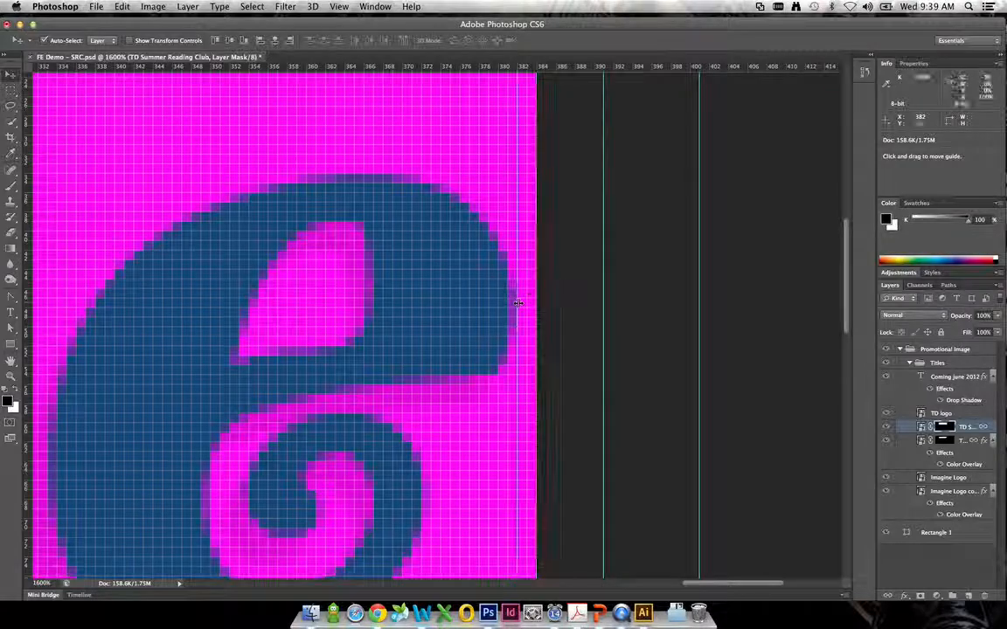
- Position a horizontal guide about 2 px above the canvas's bottom edge, just below the loop of the letter g
drag(470, 207, 441, 443)
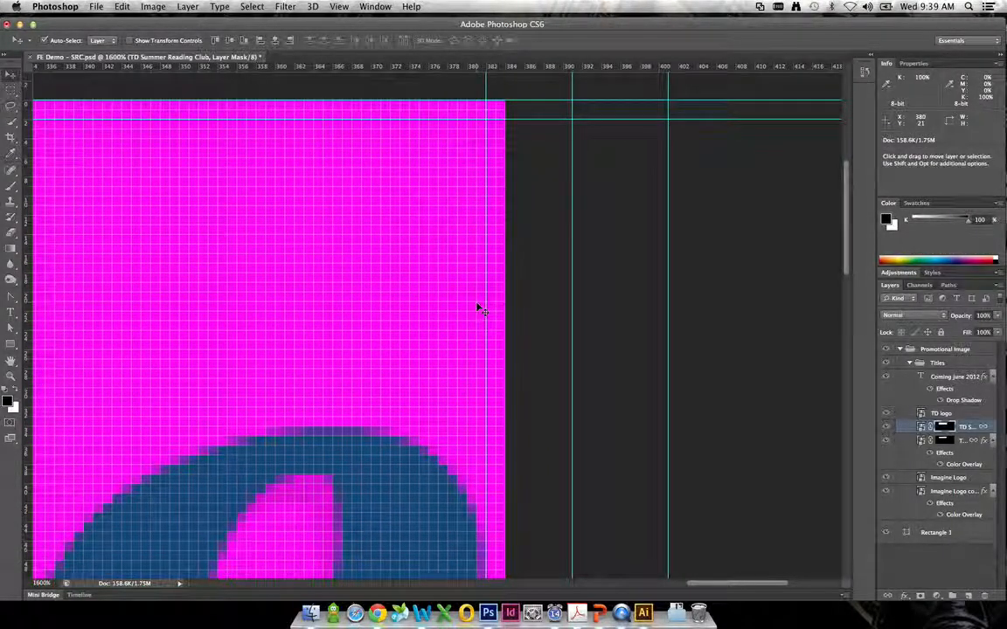
drag(344, 443, 433, 114)
drag(349, 446, 481, 144)
drag(349, 370, 421, 218)
drag(224, 333, 633, 364)
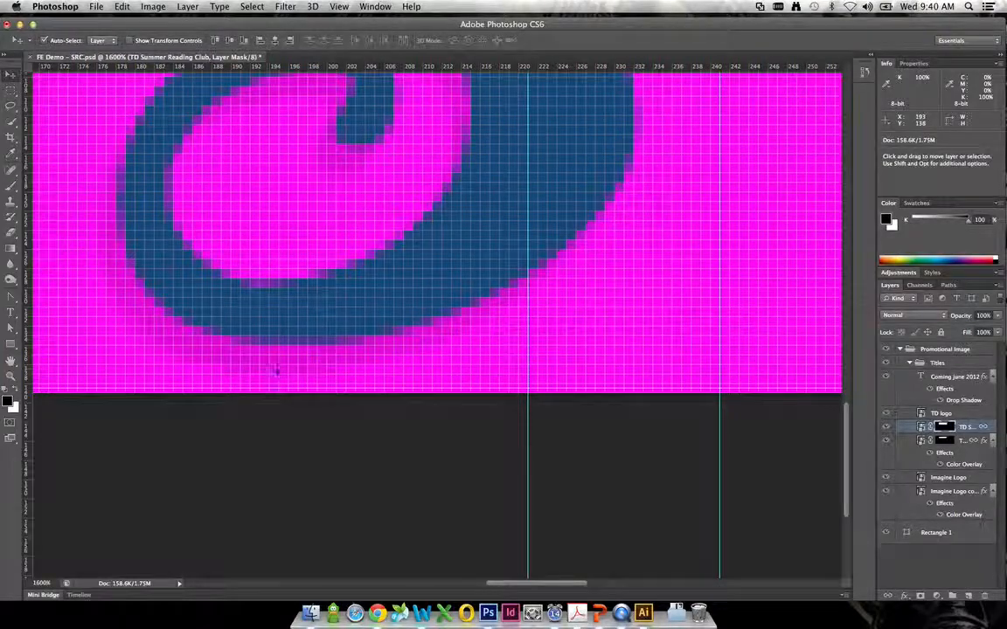
drag(289, 376, 317, 376)
- Move the vertical guide from the canvas's left edge to X 1 px, beside the foot of the letter I
drag(209, 337, 626, 358)
drag(258, 355, 625, 377)
drag(321, 342, 605, 389)
drag(161, 341, 358, 371)
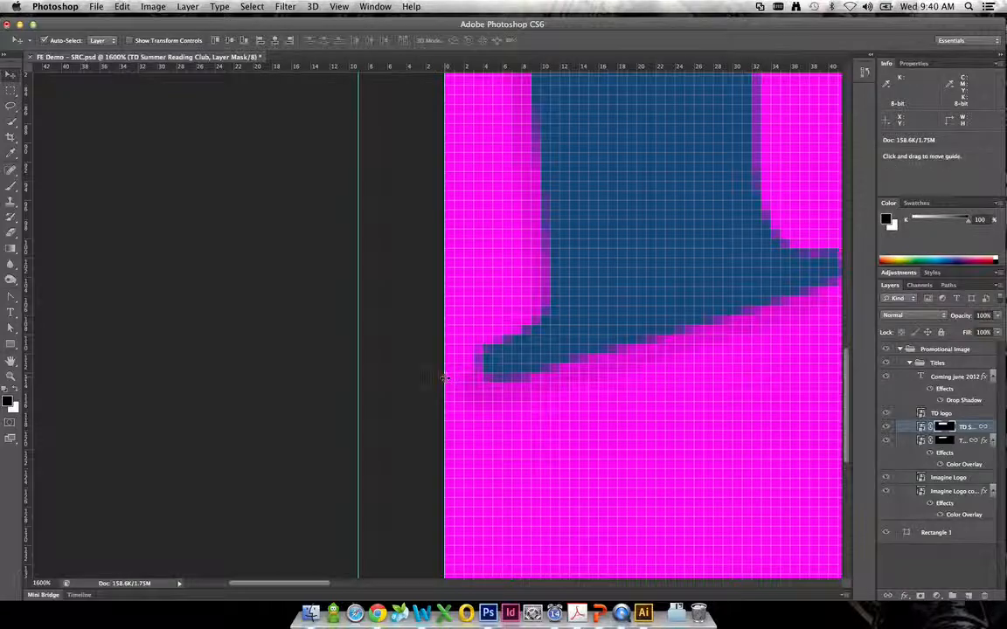
drag(445, 373, 458, 370)
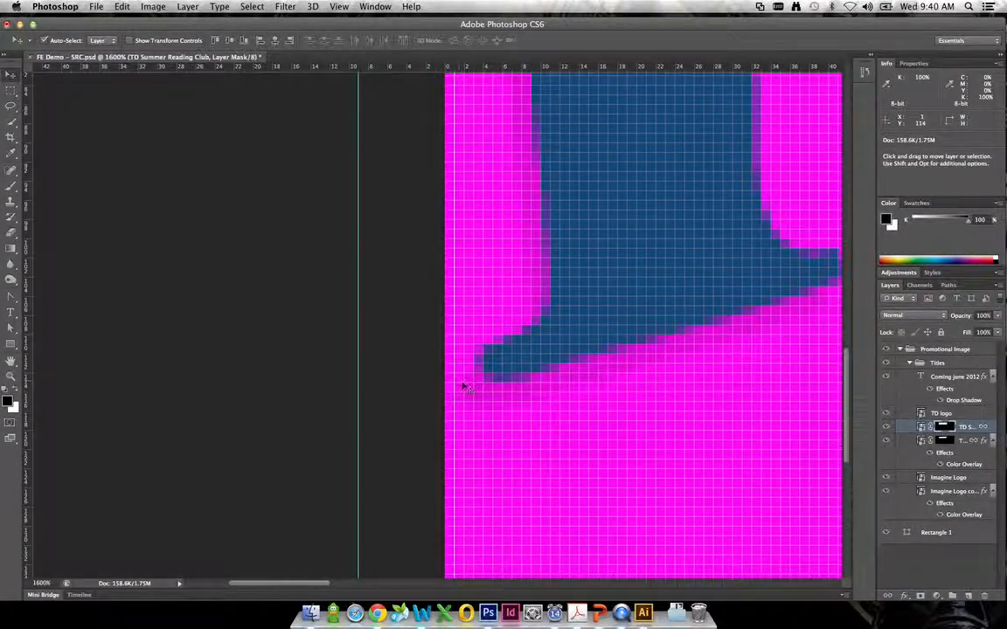
scroll(481, 234, up, 10)
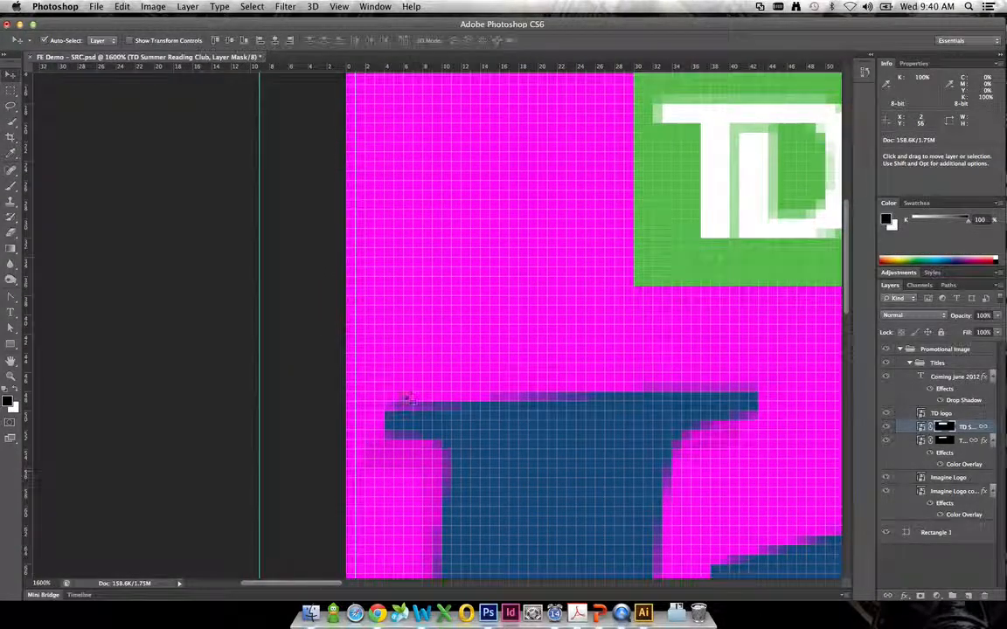
scroll(472, 323, down, 10)
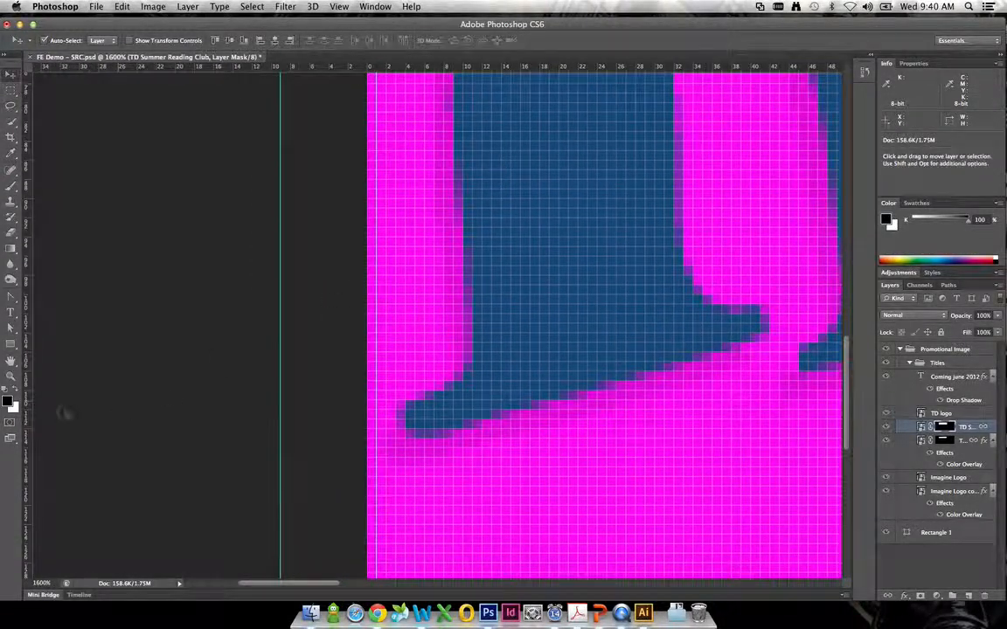
- Hide all guides so the complete logo artwork can be viewed without them
double_click(11, 377)
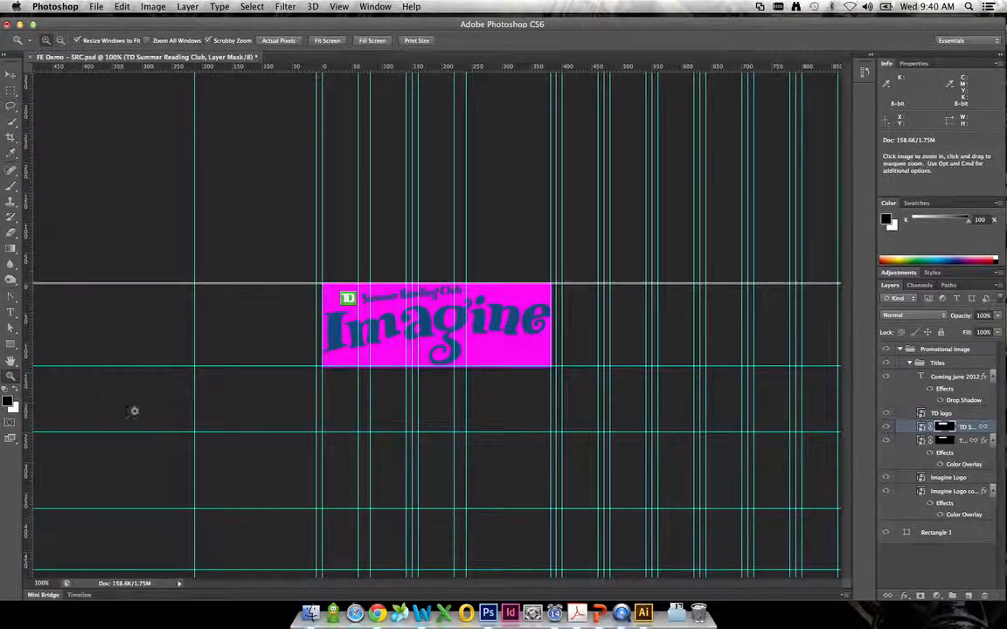
click(425, 290)
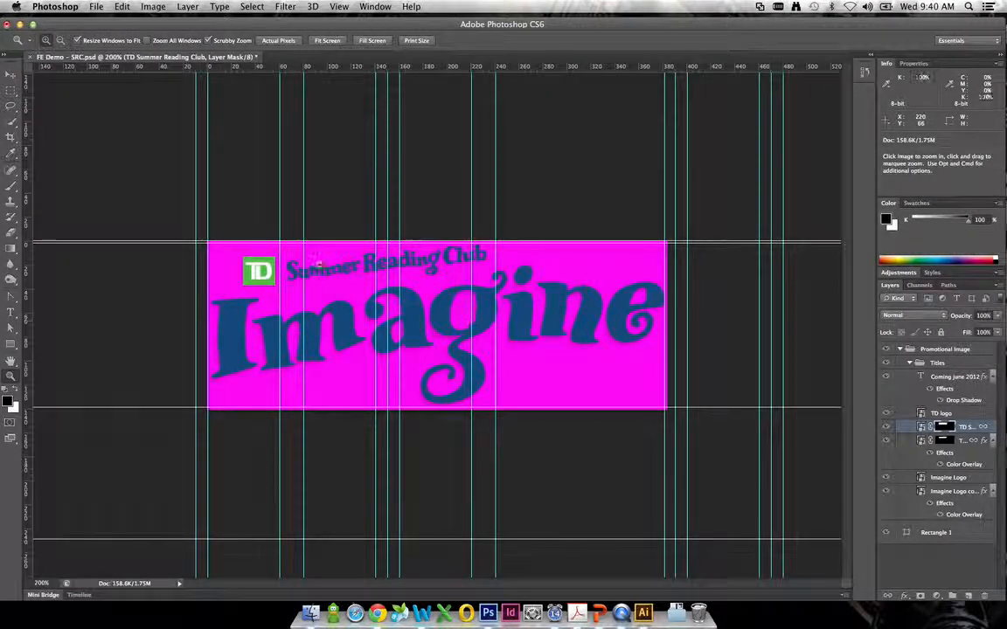
click(19, 80)
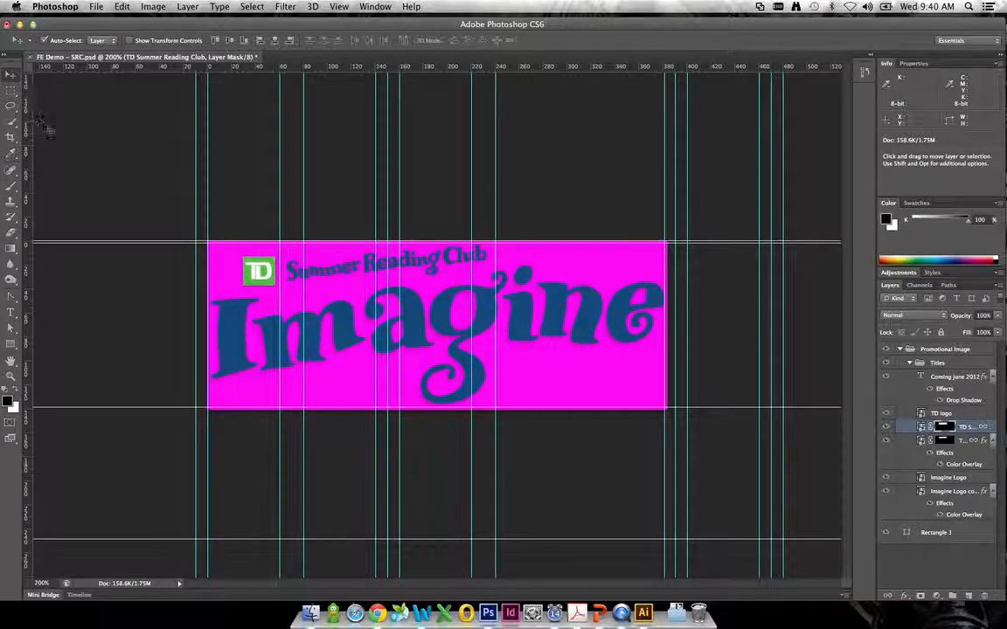
key(super+semicolon)
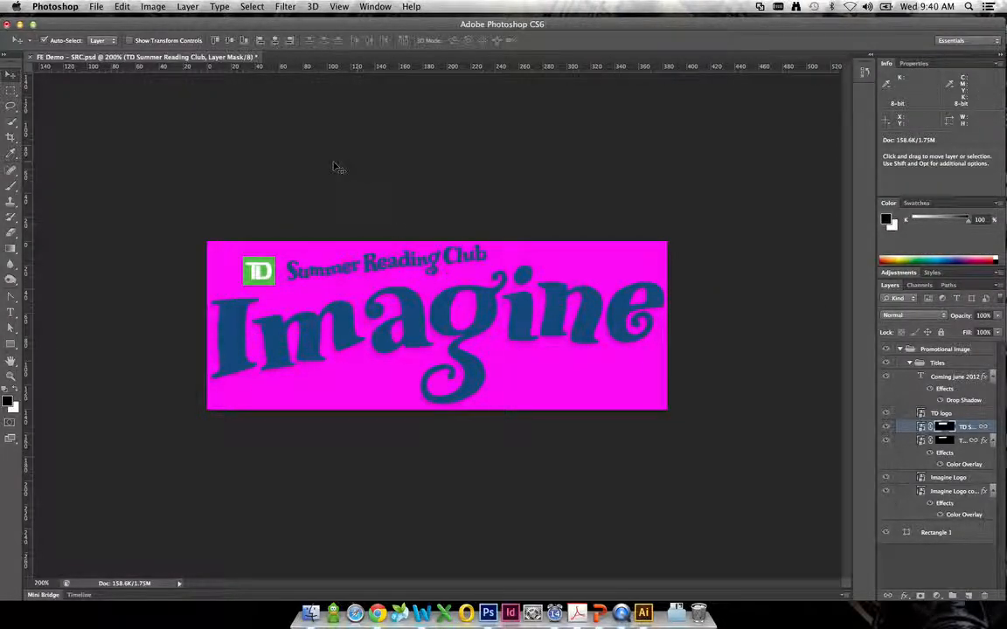
- Open the Canvas Size settings, keeping width and height in pixels and relative sizing off
click(151, 7)
click(152, 7)
click(152, 7)
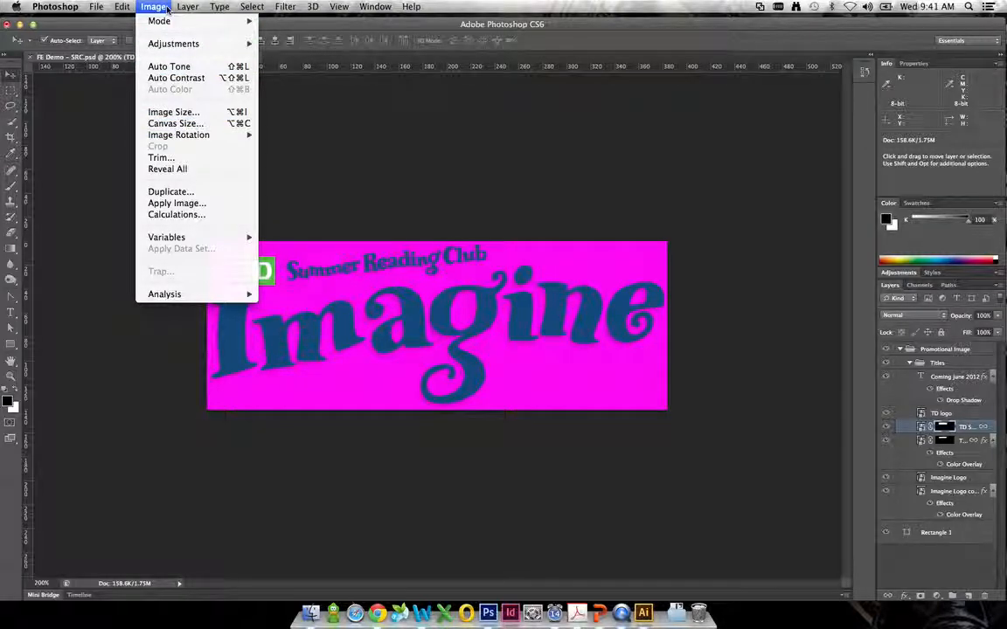
click(168, 127)
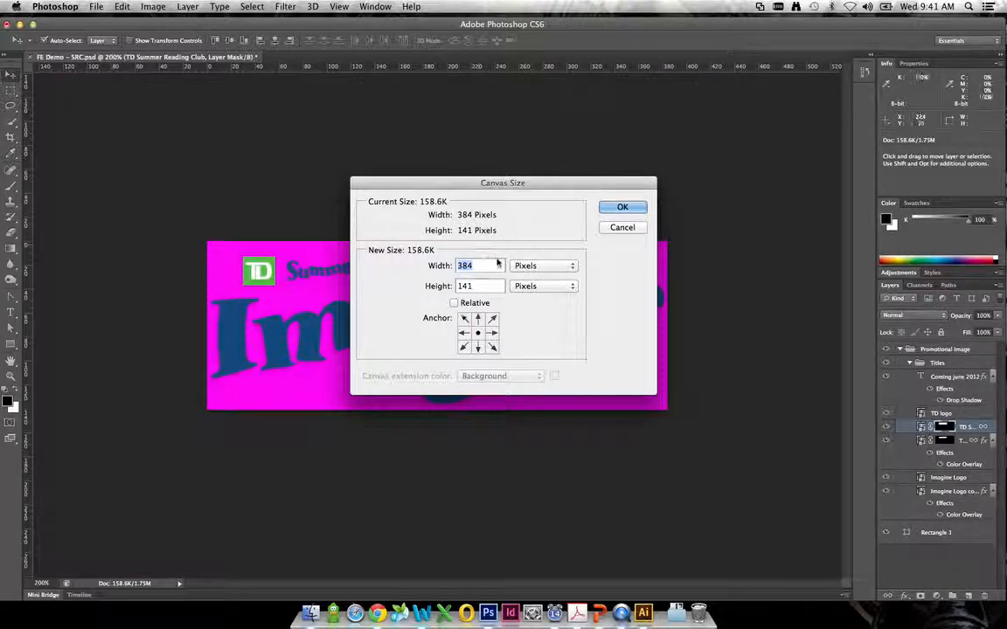
click(534, 267)
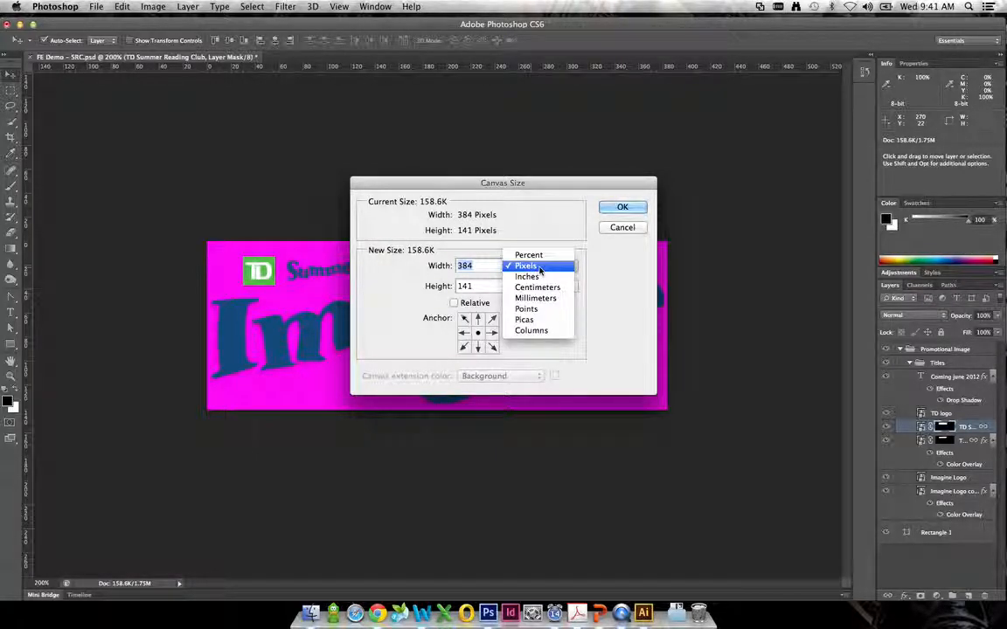
click(540, 268)
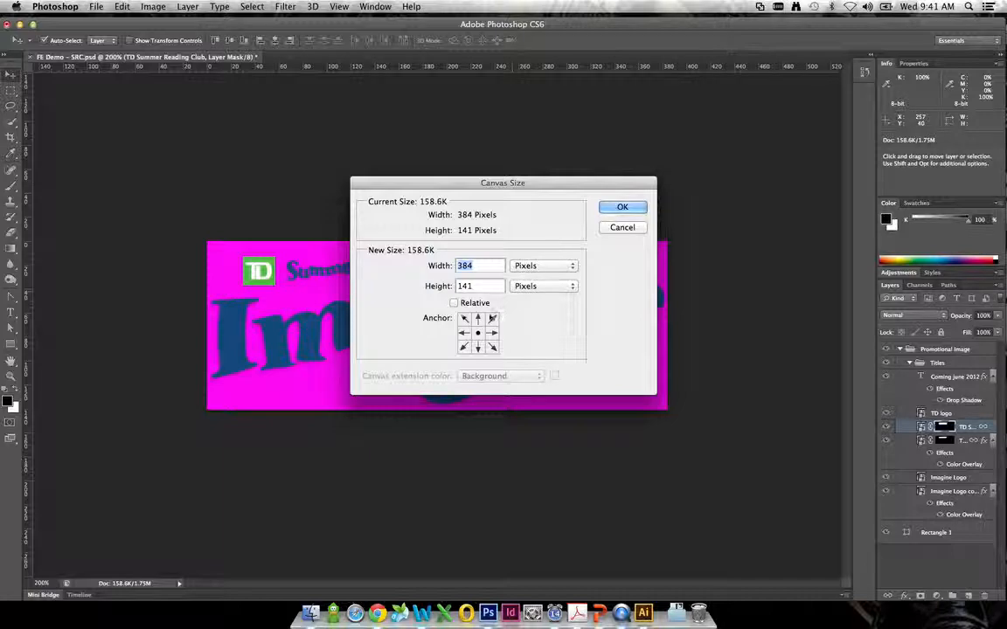
click(463, 302)
click(472, 305)
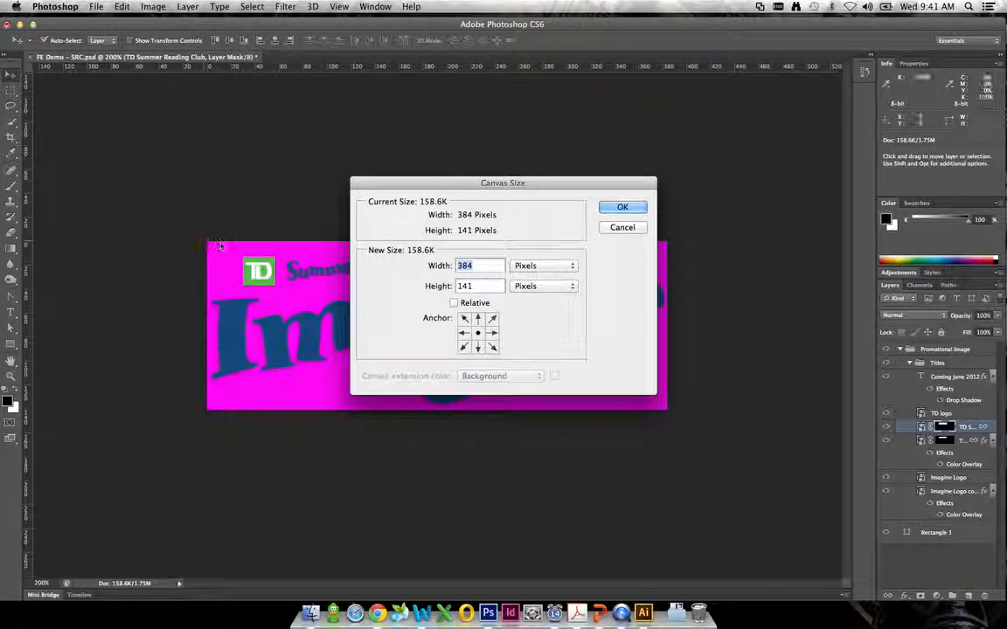
- Try the upper anchor positions for the canvas resize, and return the anchor to the centre
click(466, 322)
click(480, 324)
click(493, 323)
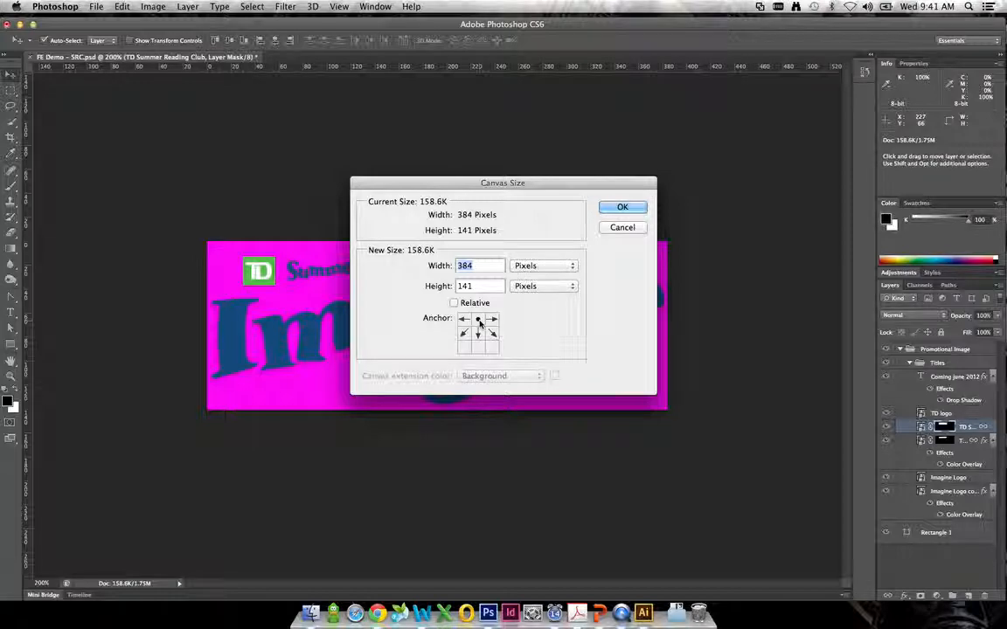
click(477, 332)
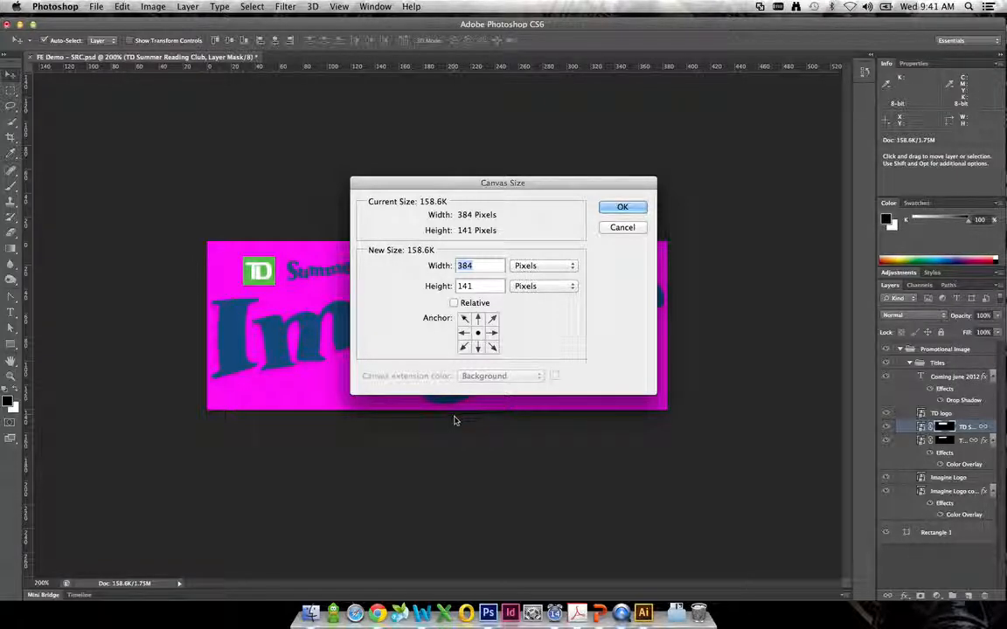
click(478, 319)
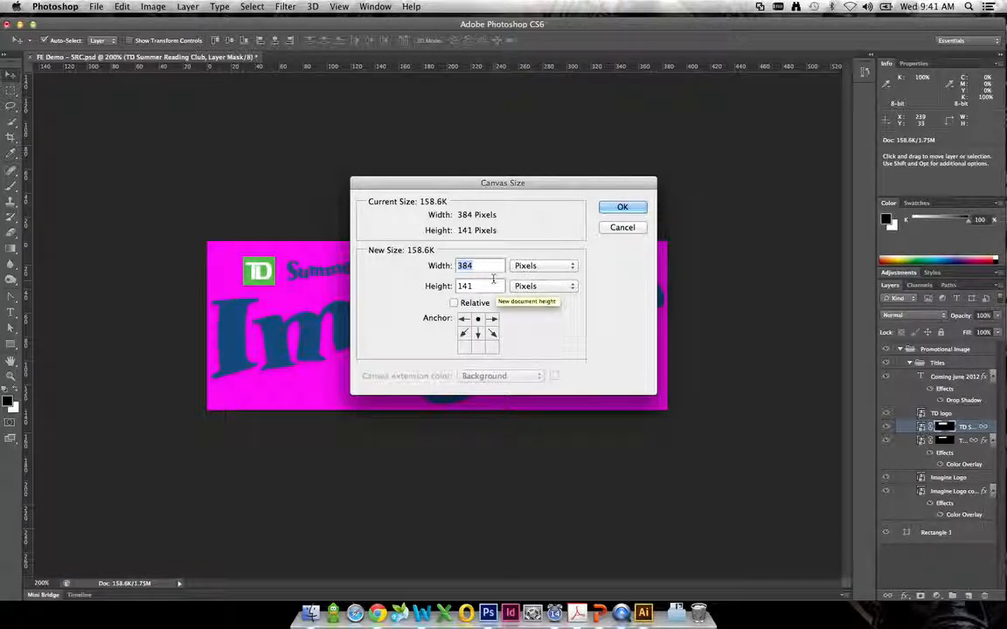
click(478, 333)
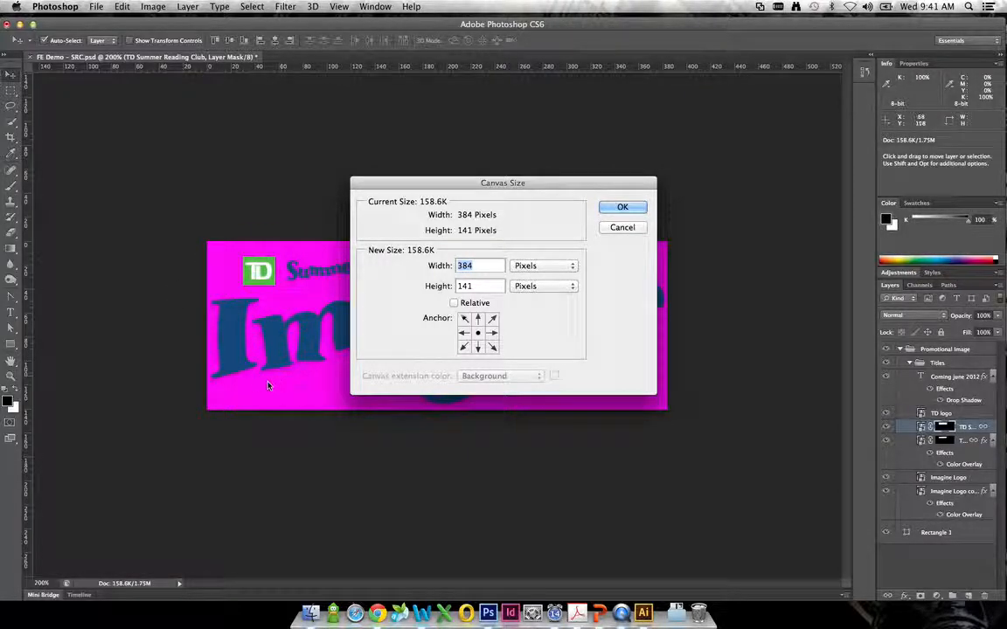
- Try a new canvas width of 380 px, and set it back to 384 px
click(473, 265)
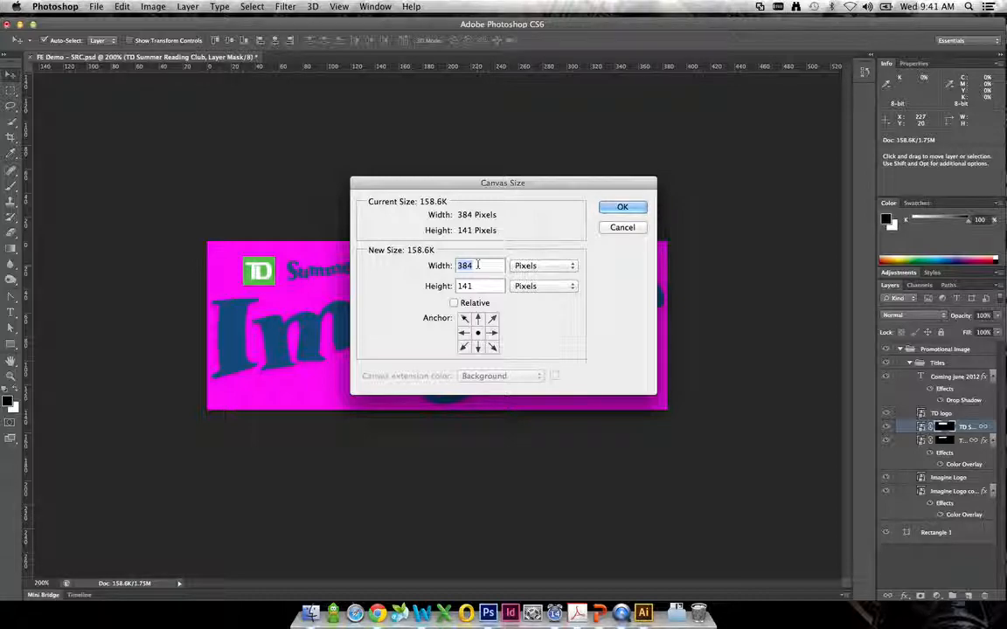
key(BackSpace)
text(0)
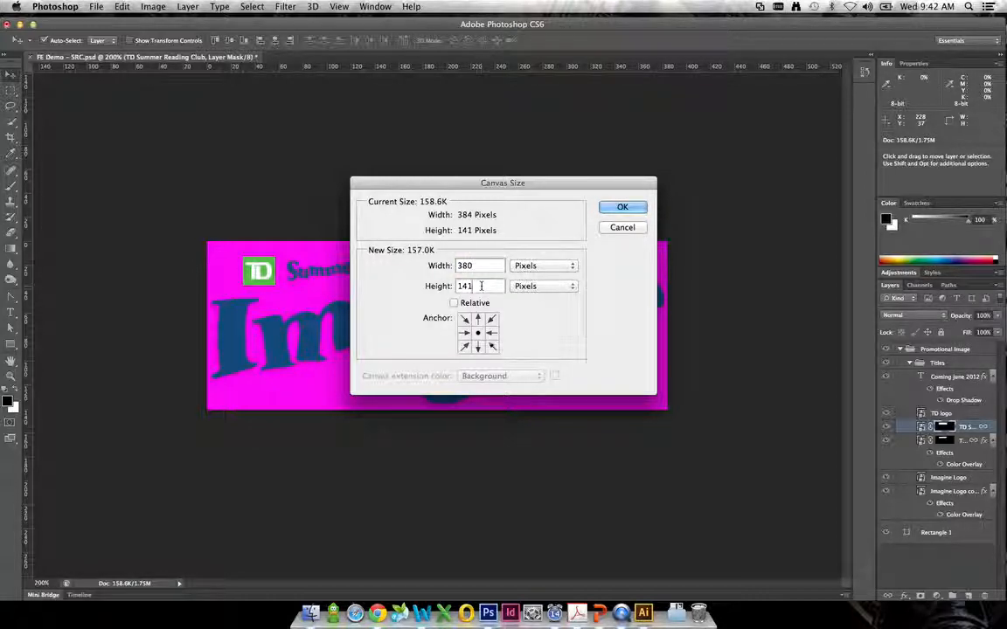
drag(478, 265, 469, 265)
text(4)
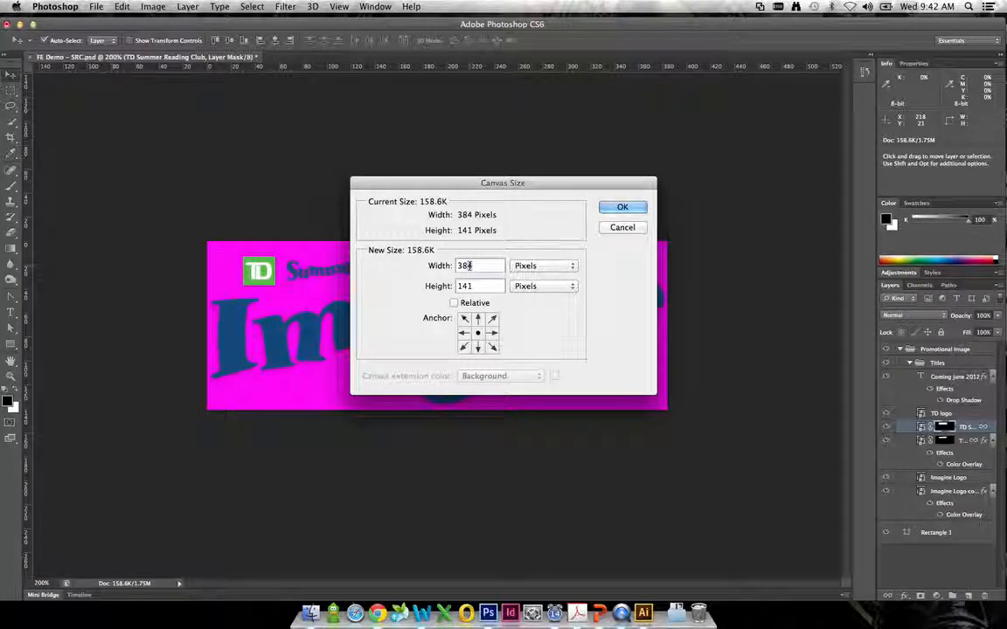
- Resize the canvas to 381 px wide and 137 px high around its centre, accepting the clipping
key(BackSpace)
text(1)
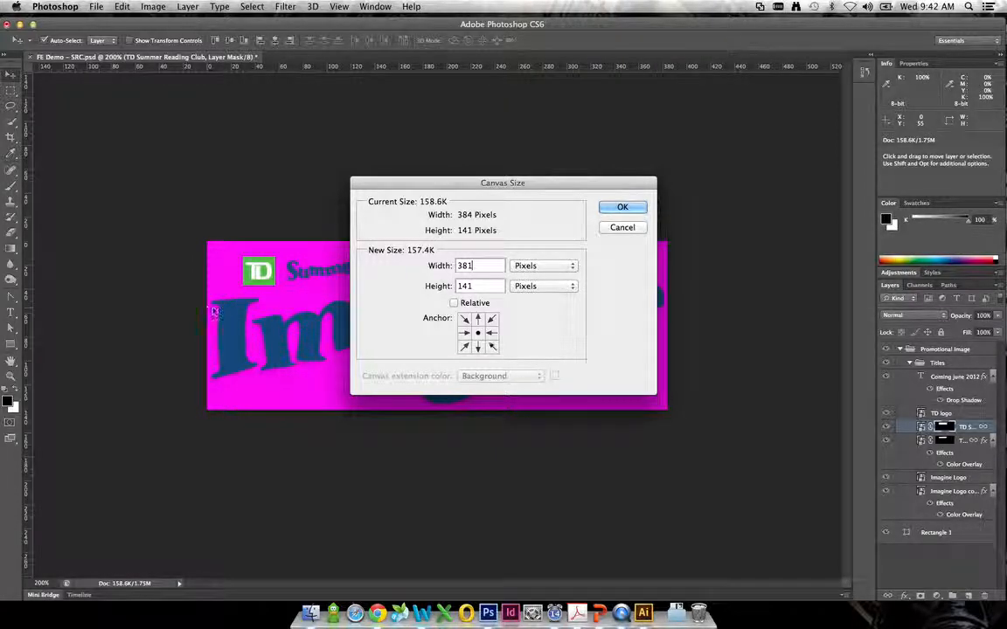
double_click(464, 285)
text(137)
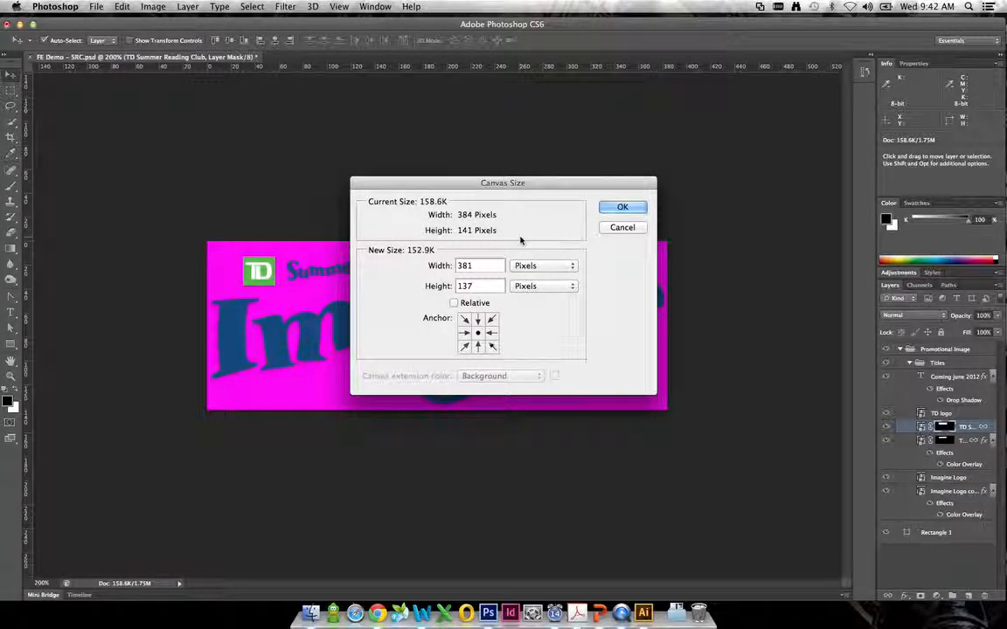
click(618, 208)
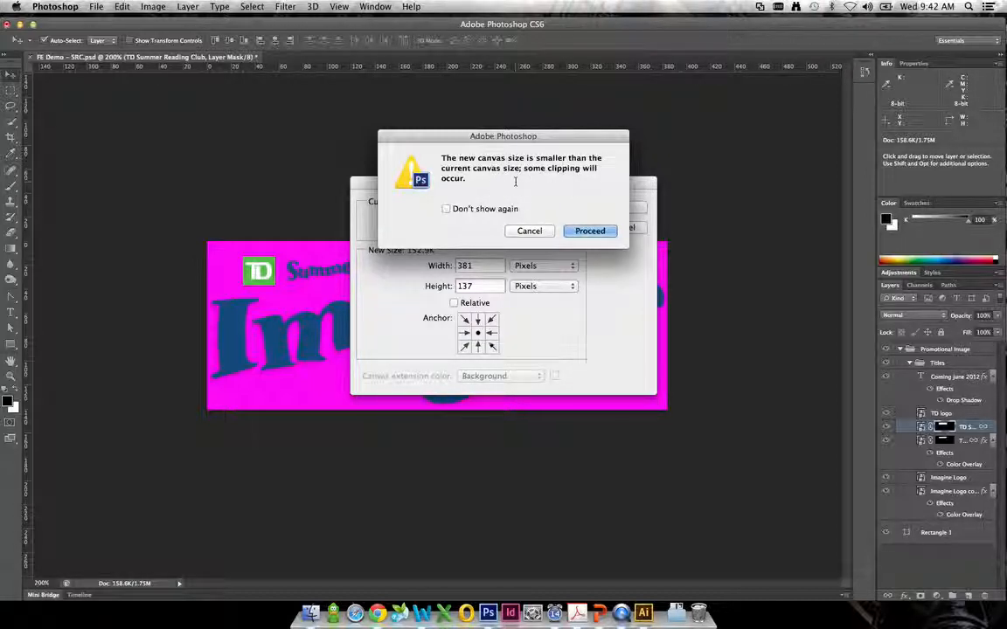
click(580, 232)
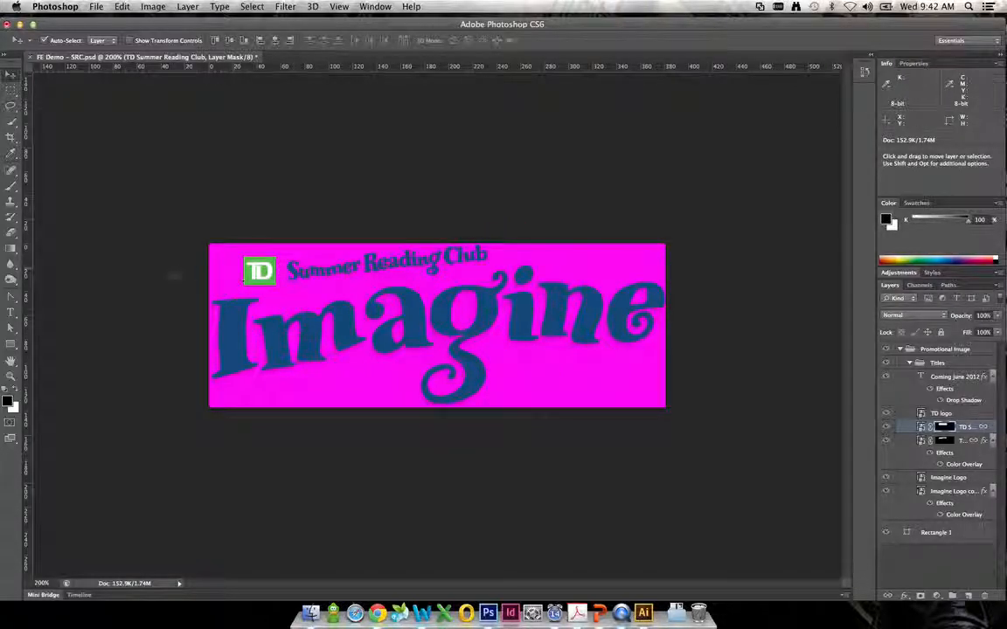
- Examine at 1600% how closely the foot of the letter I and its shadow sit to the canvas's left edge
double_click(10, 377)
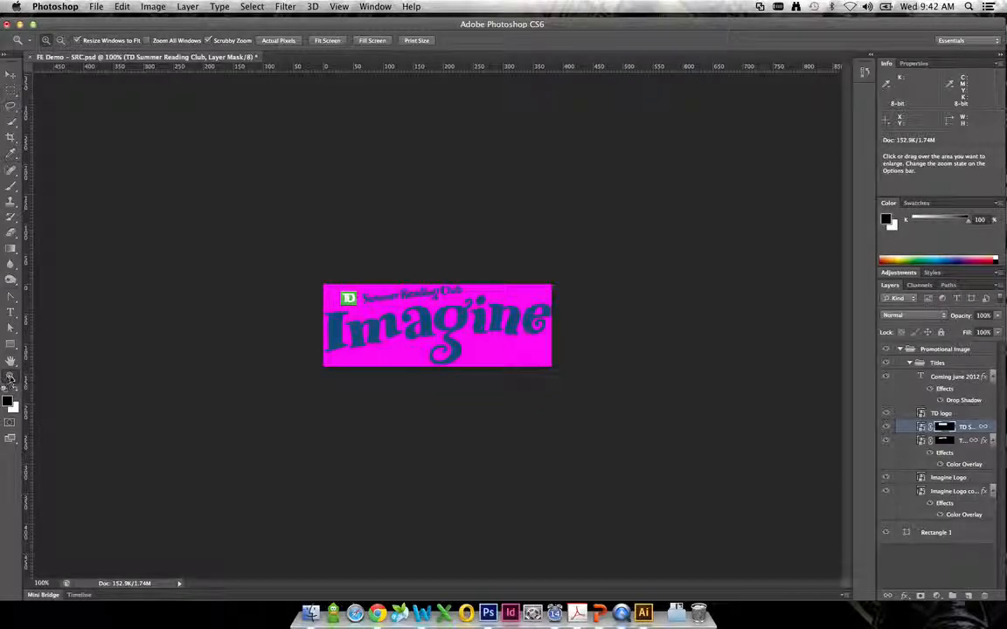
click(322, 309)
click(247, 348)
click(200, 360)
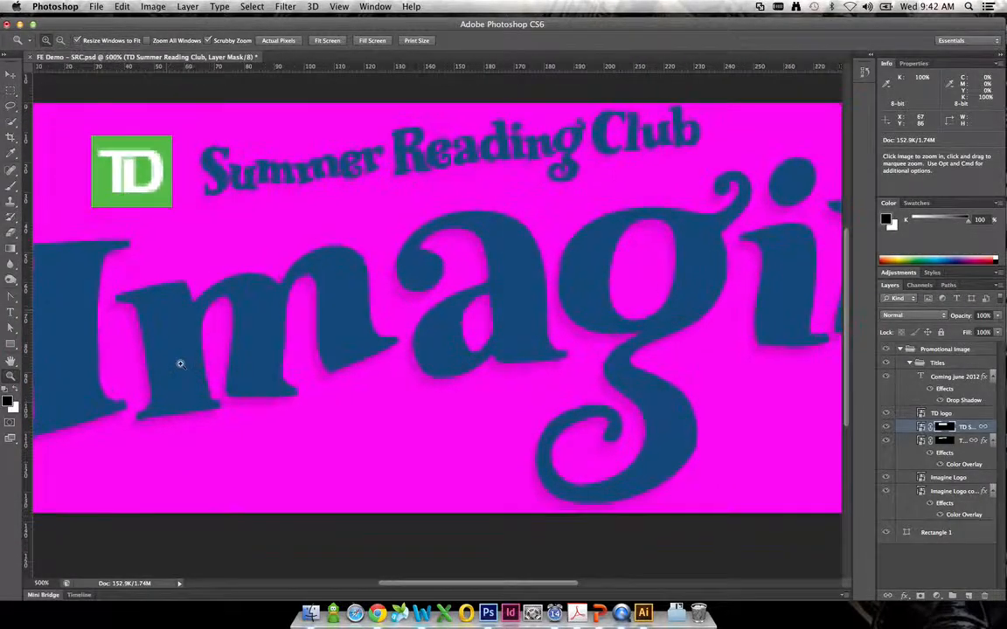
click(134, 375)
click(395, 401)
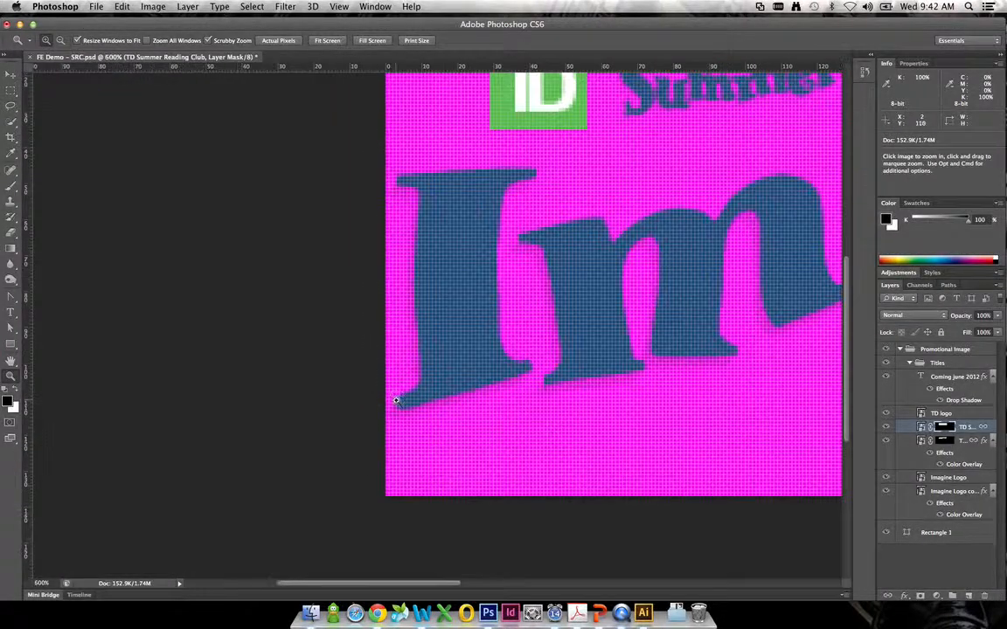
click(393, 413)
click(392, 415)
click(391, 420)
click(397, 425)
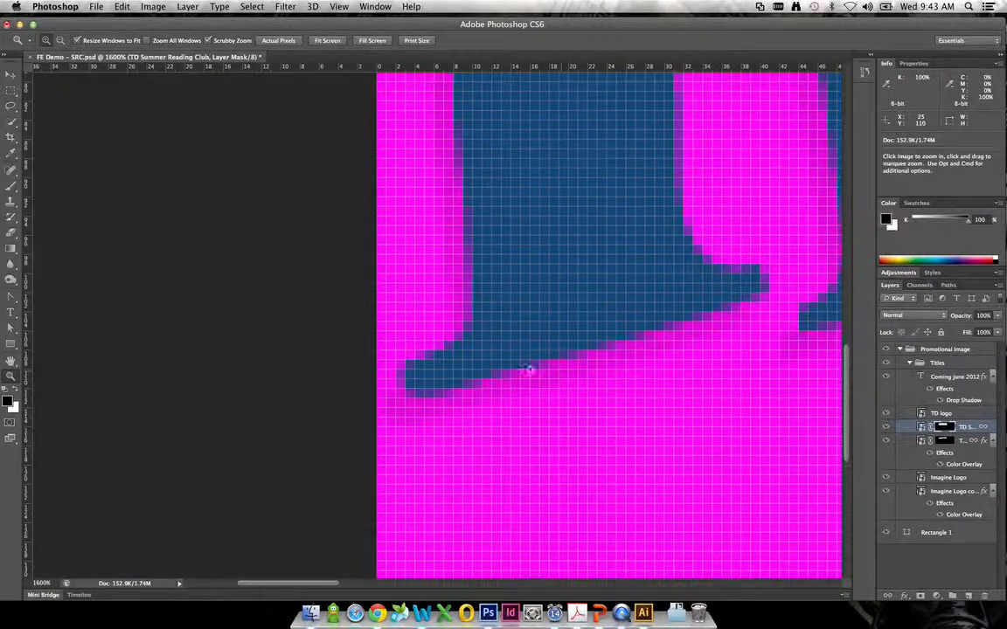
- Select the Titles group for moving, and toggle its visibility off and on to check what it contains
click(12, 74)
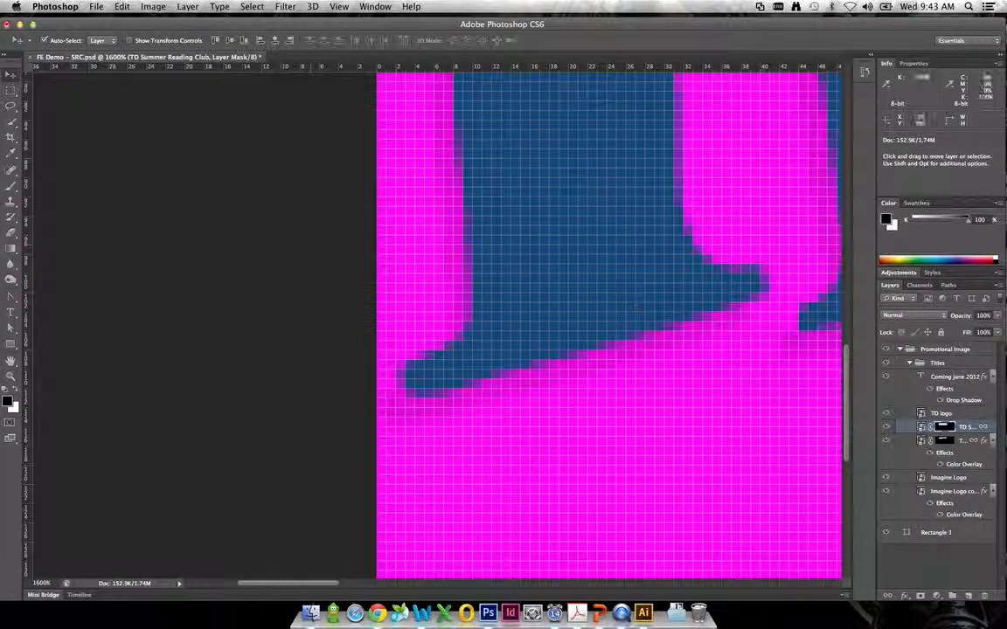
click(936, 363)
click(887, 364)
click(887, 363)
- Nudge the Titles group 1 px right and back repeatedly to compare the gap at the canvas's left edge
key(Right)
key(Left)
key(Right)
key(Left)
key(Right)
key(Left)
key(Right)
key(Left)
key(Right)
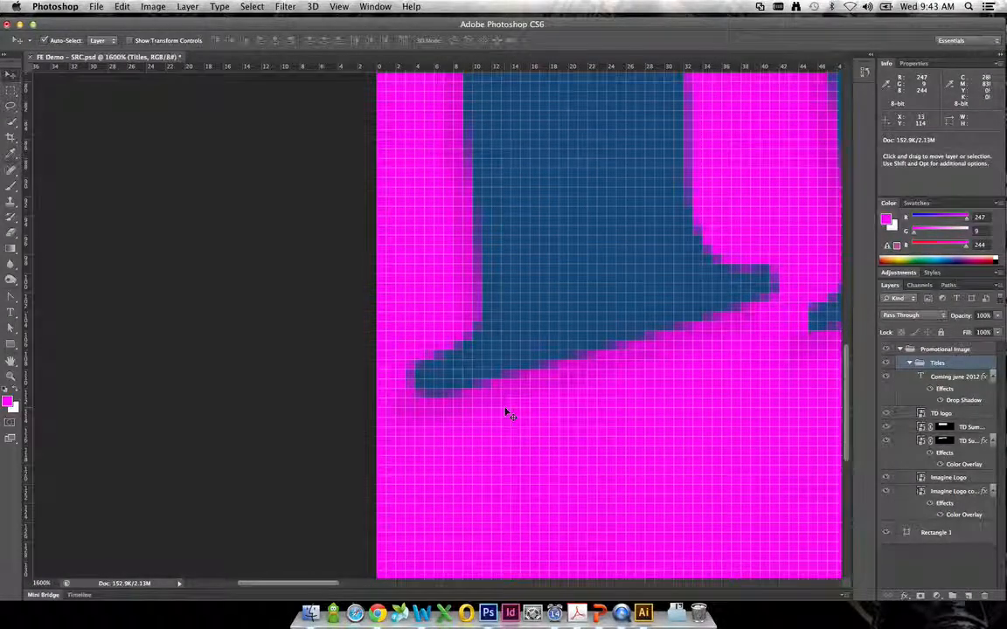
key(Left)
key(Right)
key(Left)
- Nudge the Titles group 2 px left so the final letter e moves away from the canvas's right edge
drag(713, 355, 341, 371)
drag(734, 345, 236, 305)
drag(800, 287, 428, 318)
drag(706, 272, 582, 209)
drag(657, 221, 341, 232)
drag(697, 253, 302, 306)
drag(651, 256, 250, 380)
drag(735, 312, 337, 440)
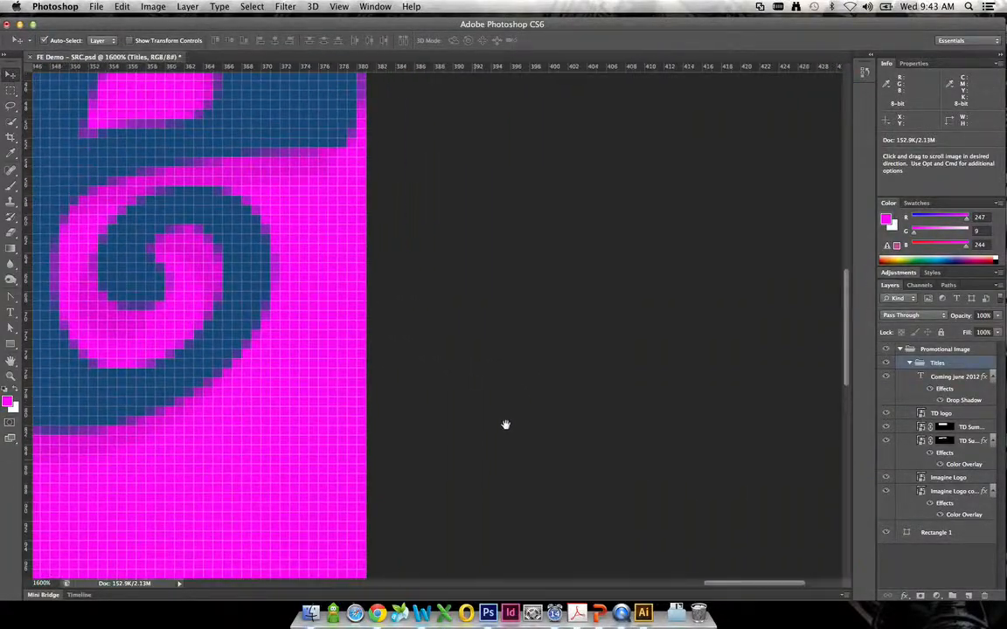
drag(506, 425, 540, 515)
key(Left)
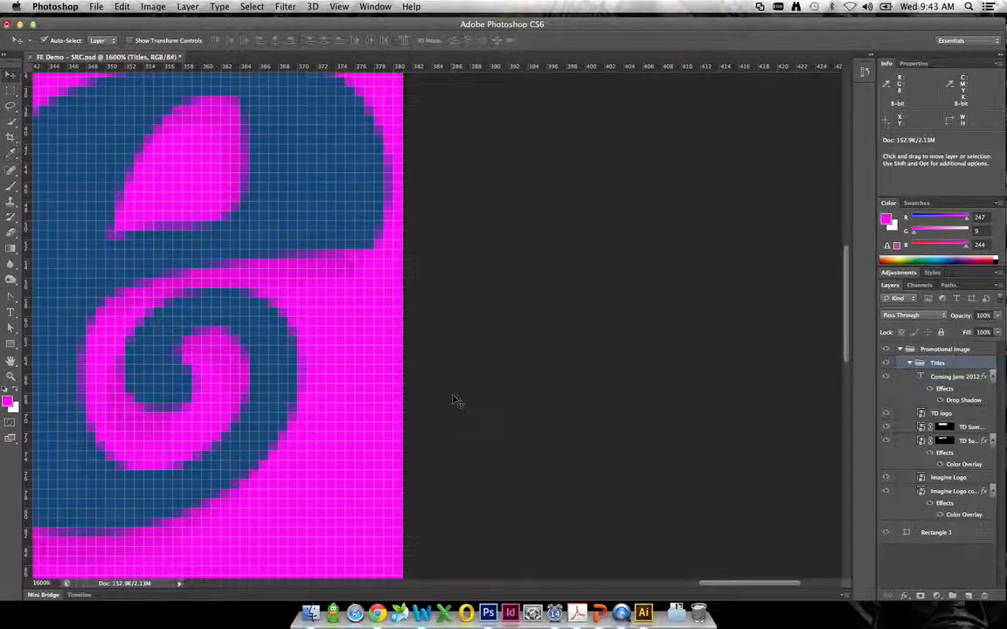
key(Left)
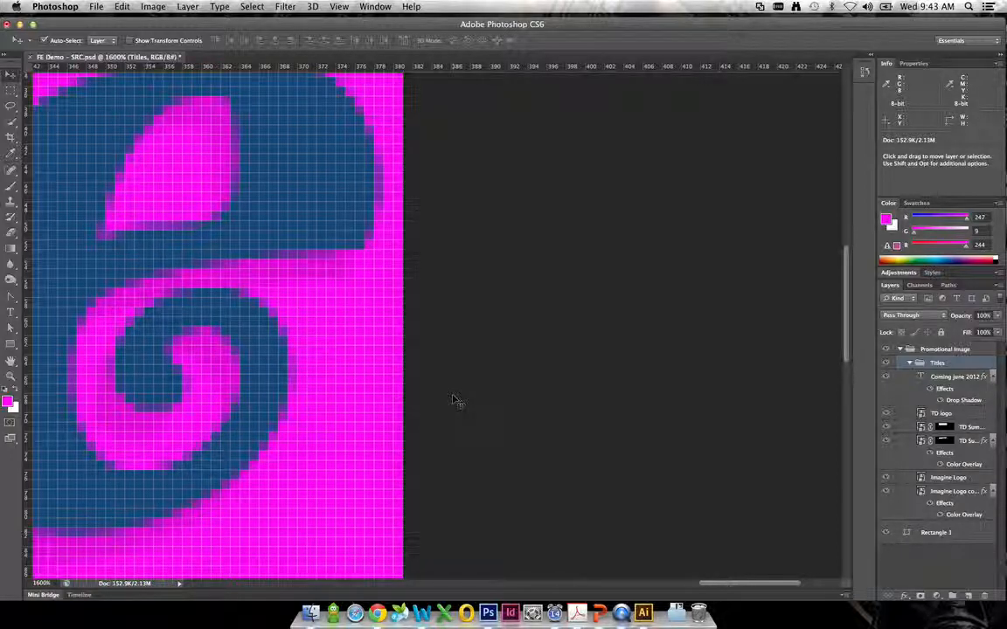
- Nudge the Titles group 2 px right within the canvas and check the whole logo at 100% zoom
key(Right)
key(Right)
key(Left)
key(Right)
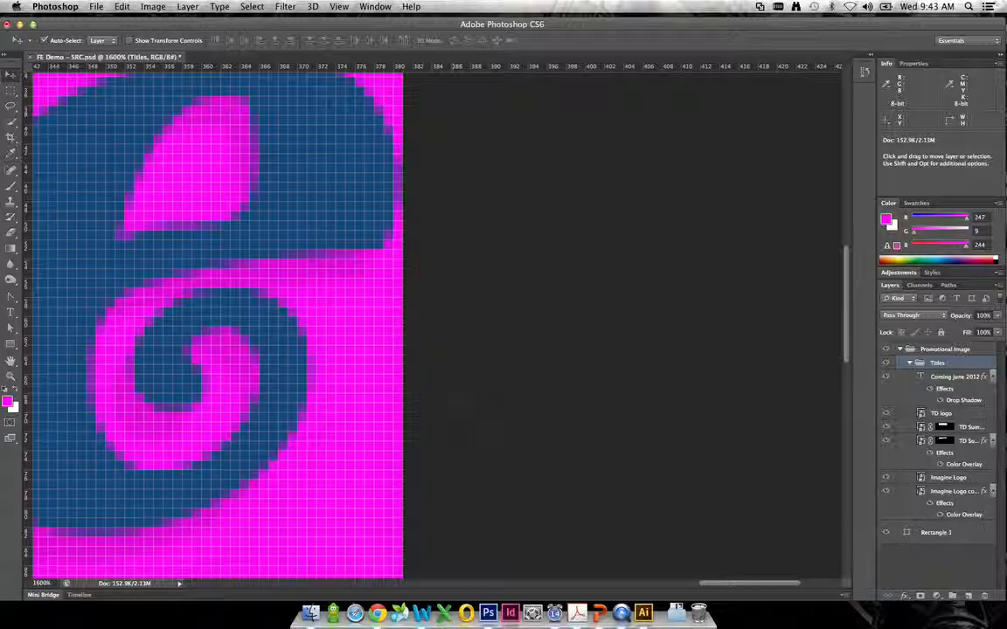
double_click(11, 377)
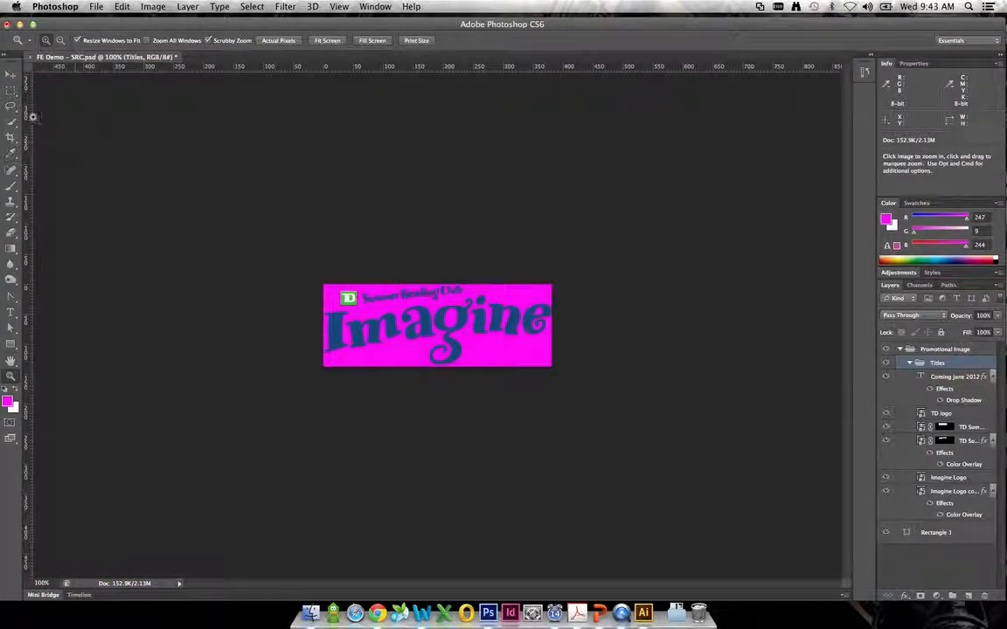
click(8, 76)
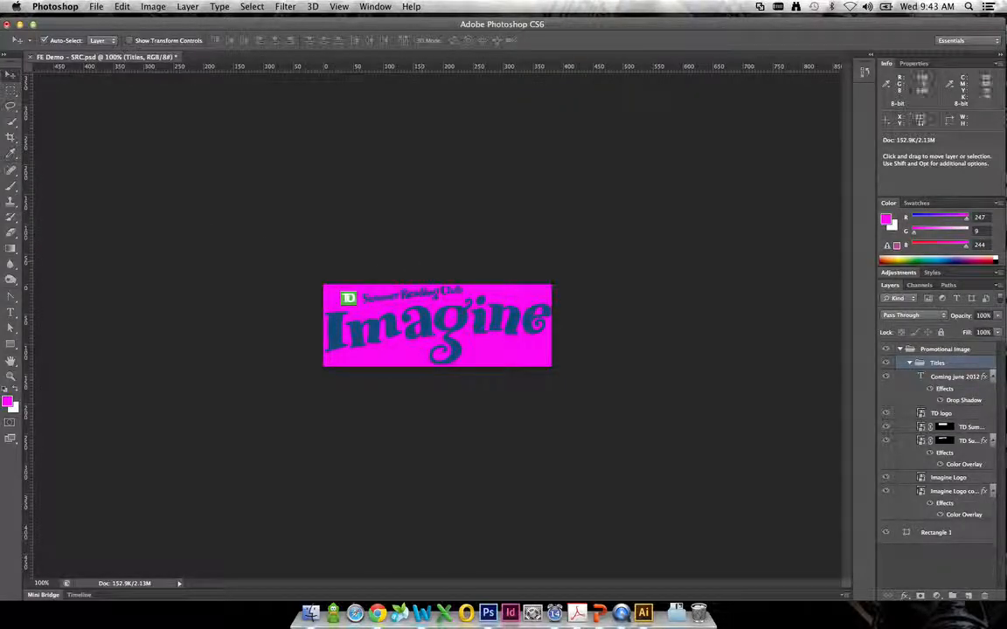
- Collapse the Titles and Promotional Image groups and hide the magenta Rectangle 1 layer so the logo sits on transparency
click(909, 364)
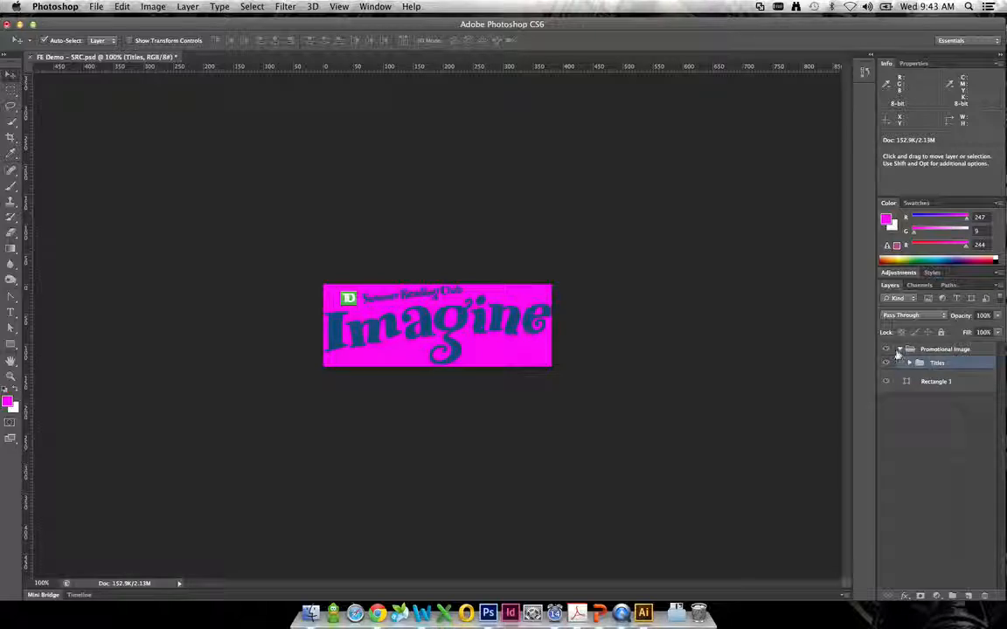
click(899, 349)
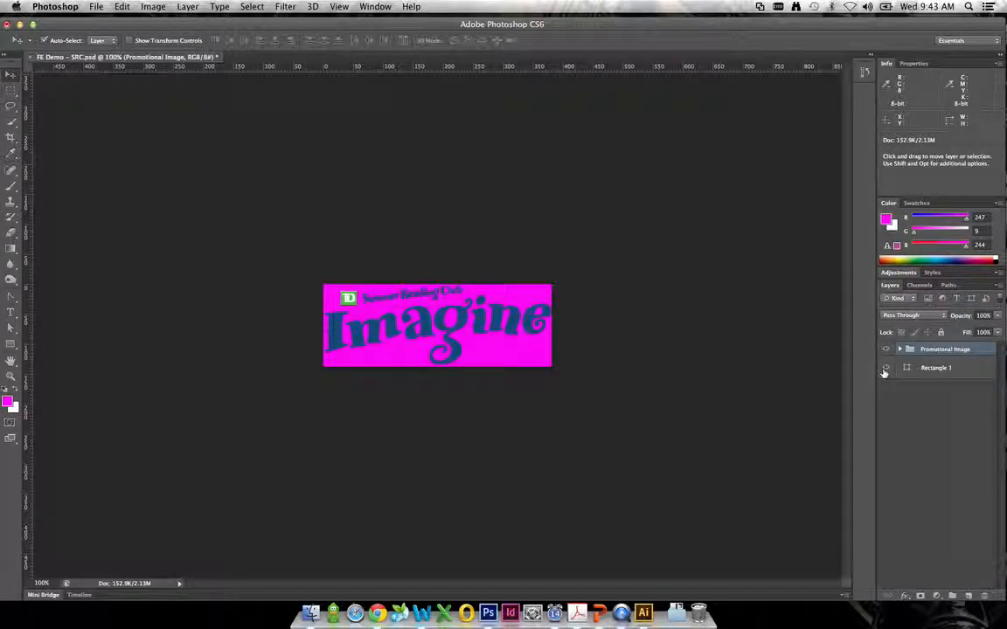
click(885, 369)
click(885, 369)
click(884, 369)
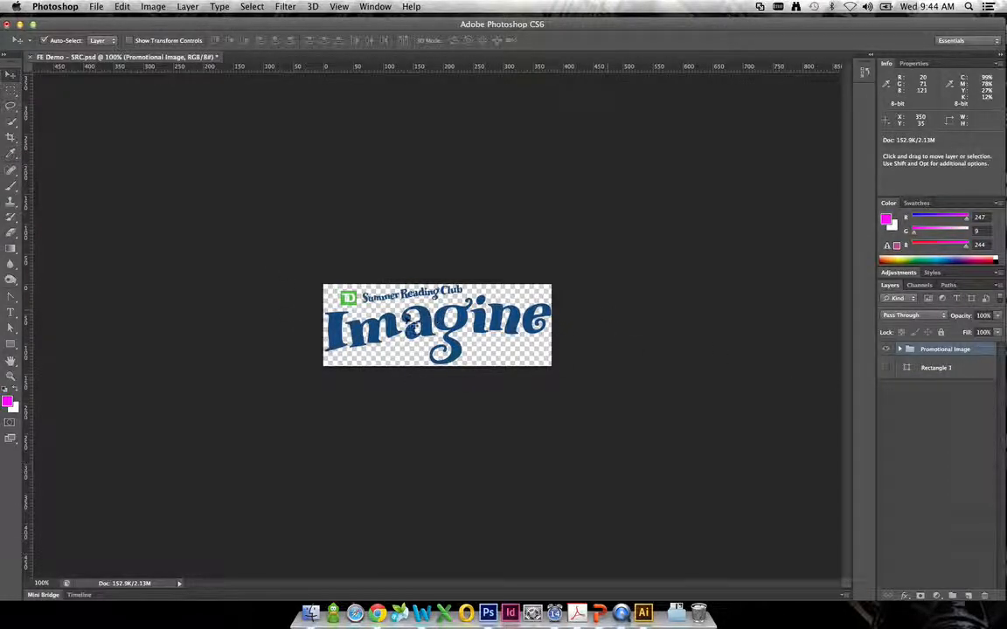
- Open Save for Web for the transparent logo and inspect its slice options, closing them again
click(98, 7)
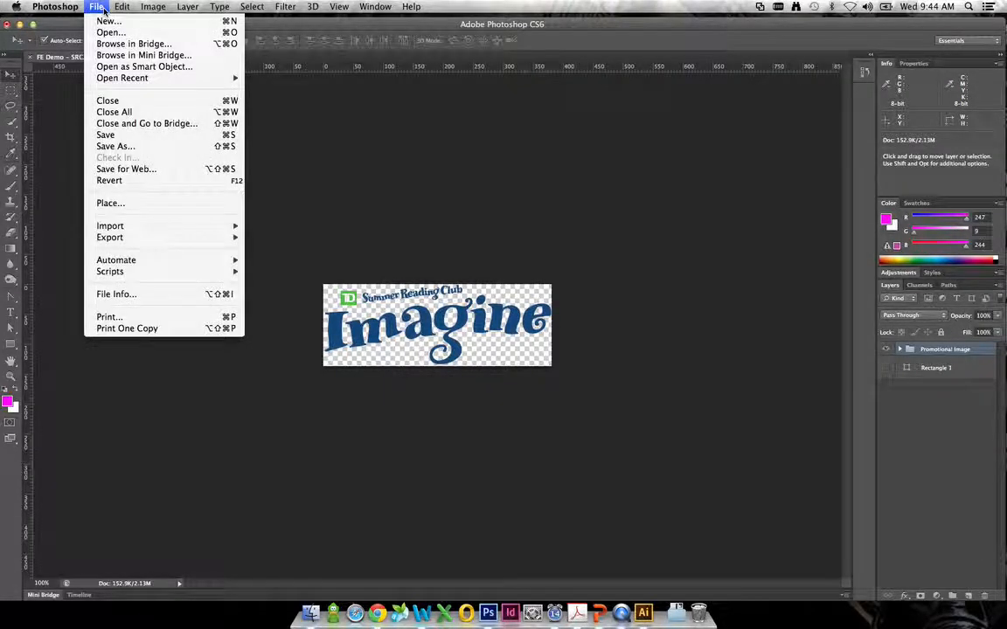
click(135, 170)
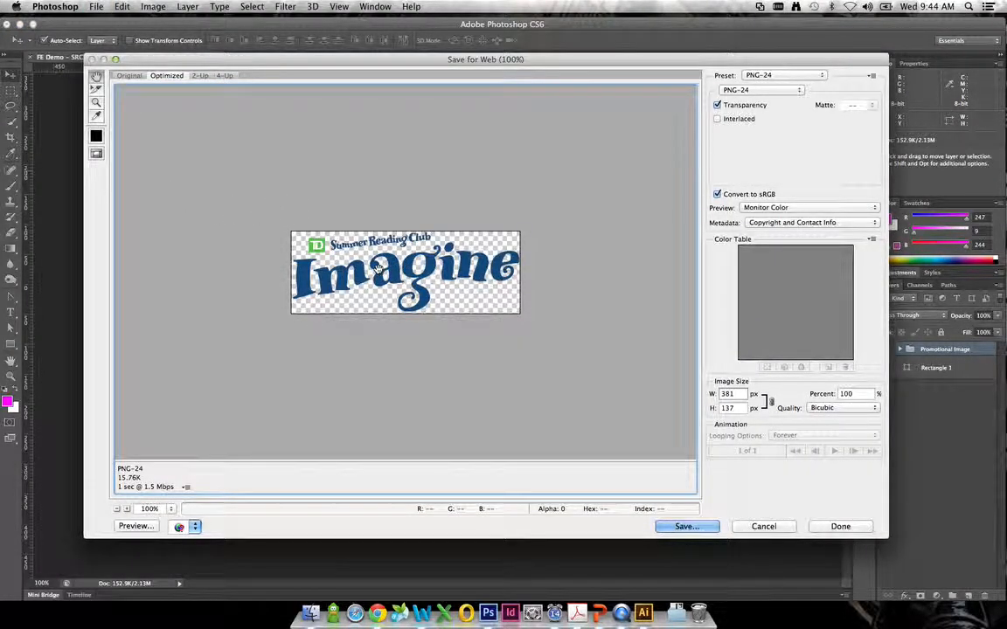
click(95, 91)
double_click(425, 255)
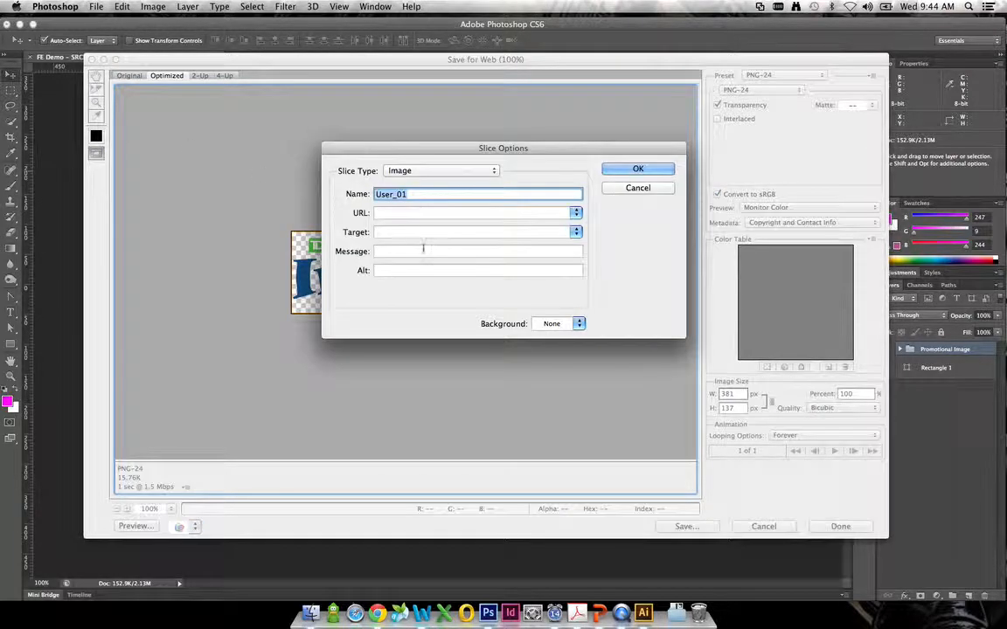
click(633, 187)
double_click(405, 256)
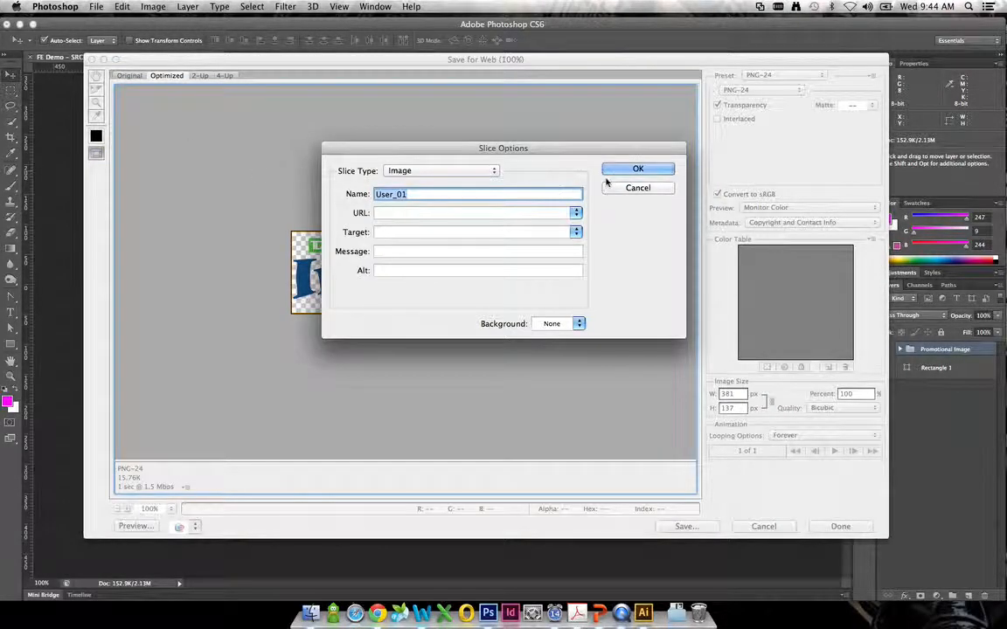
click(636, 188)
click(95, 78)
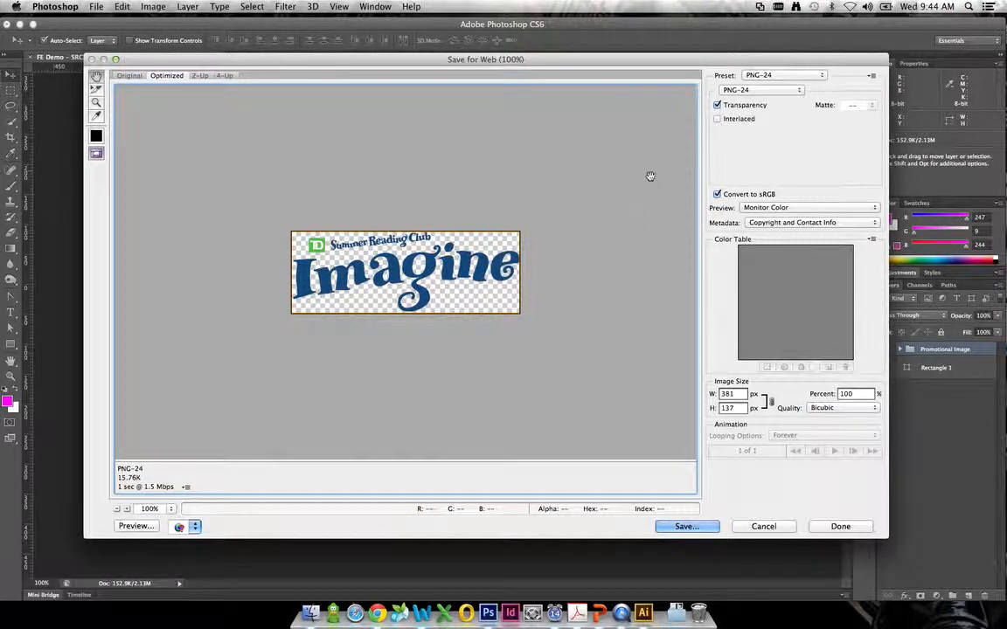
- Compare the logo's export preview as PNG-8, PNG-24, GIF and JPEG, finishing with PNG-24 selected
click(759, 91)
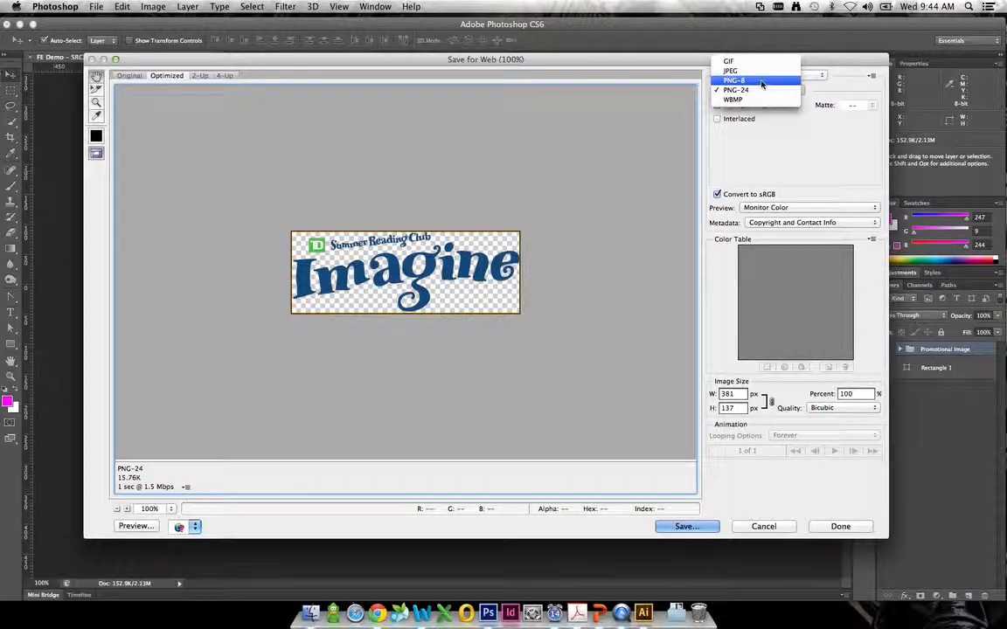
click(762, 81)
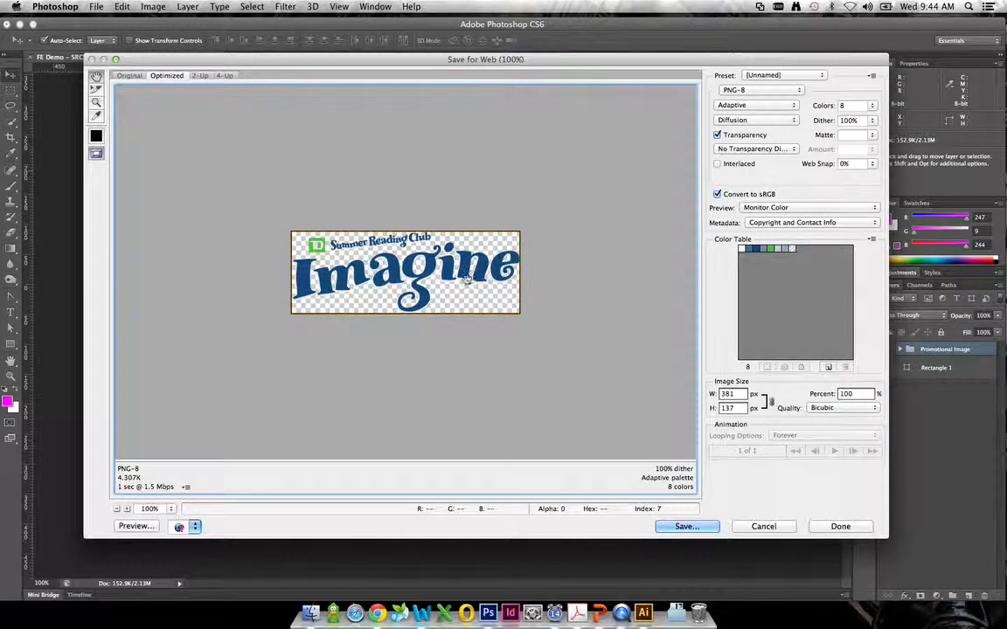
click(736, 93)
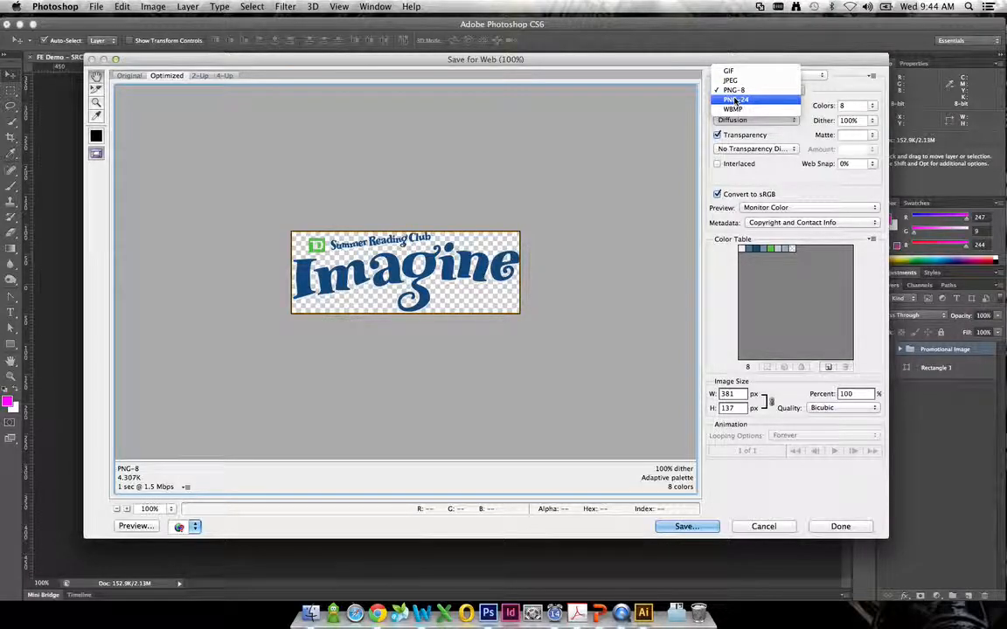
click(739, 100)
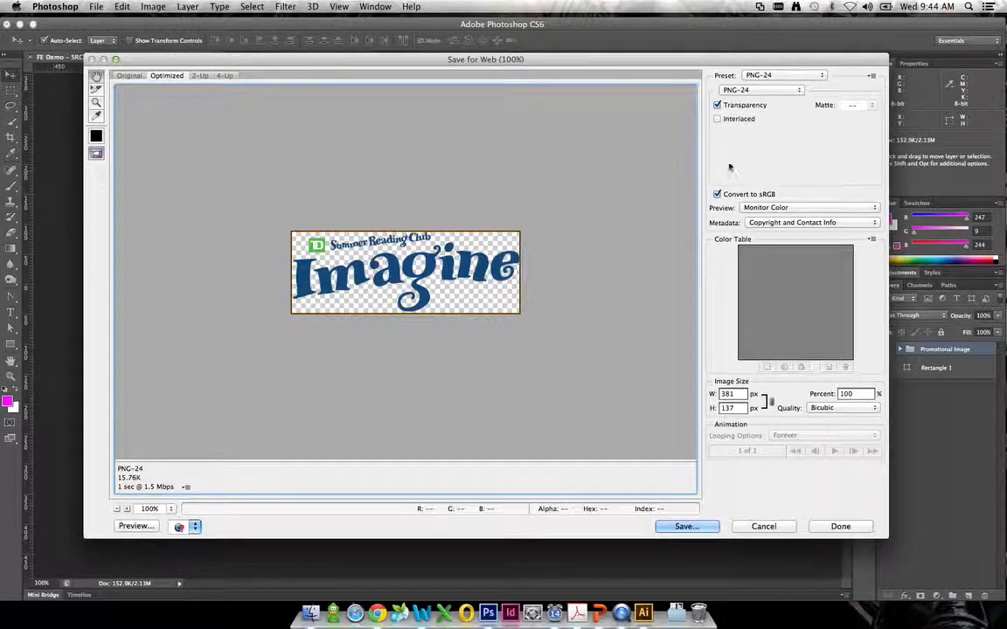
click(751, 90)
click(745, 62)
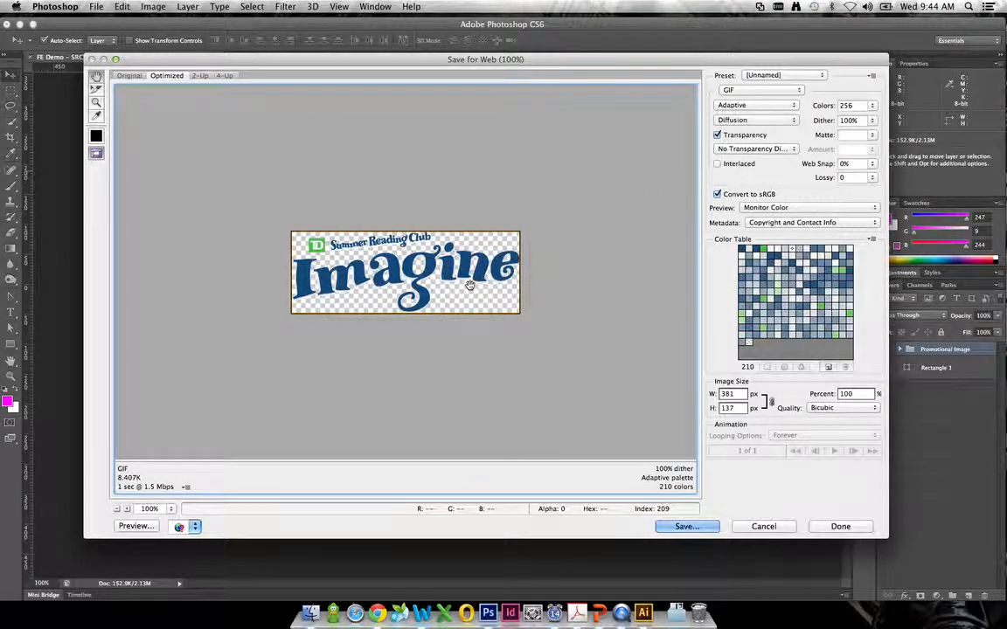
click(756, 90)
click(732, 101)
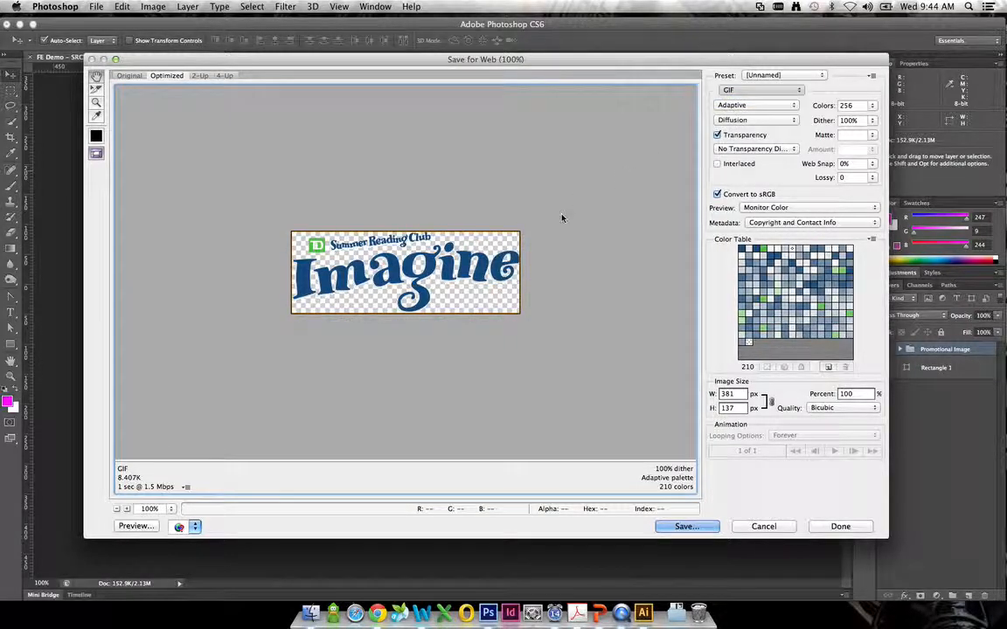
click(787, 91)
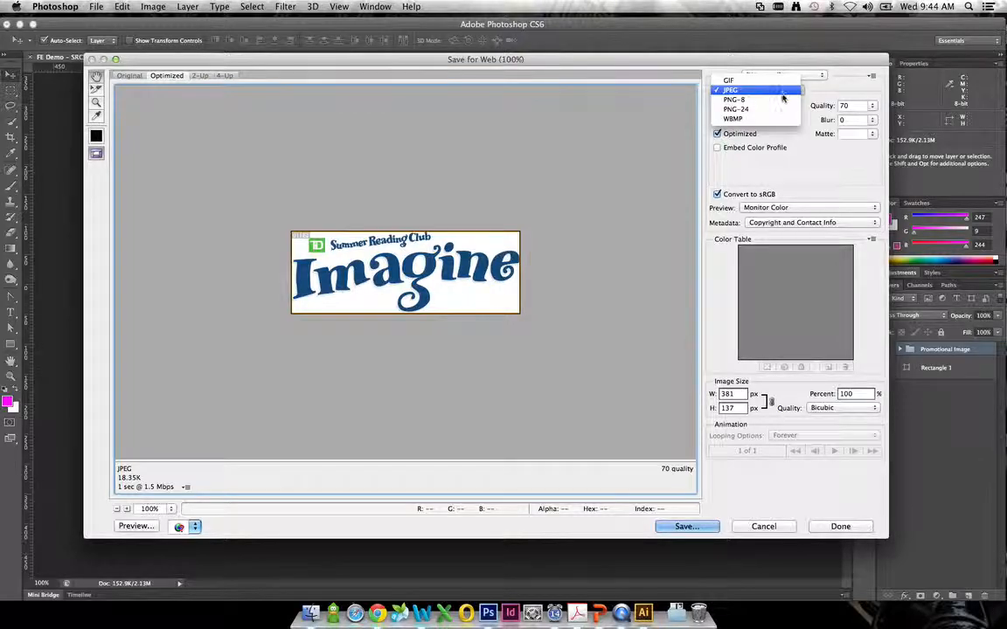
click(736, 109)
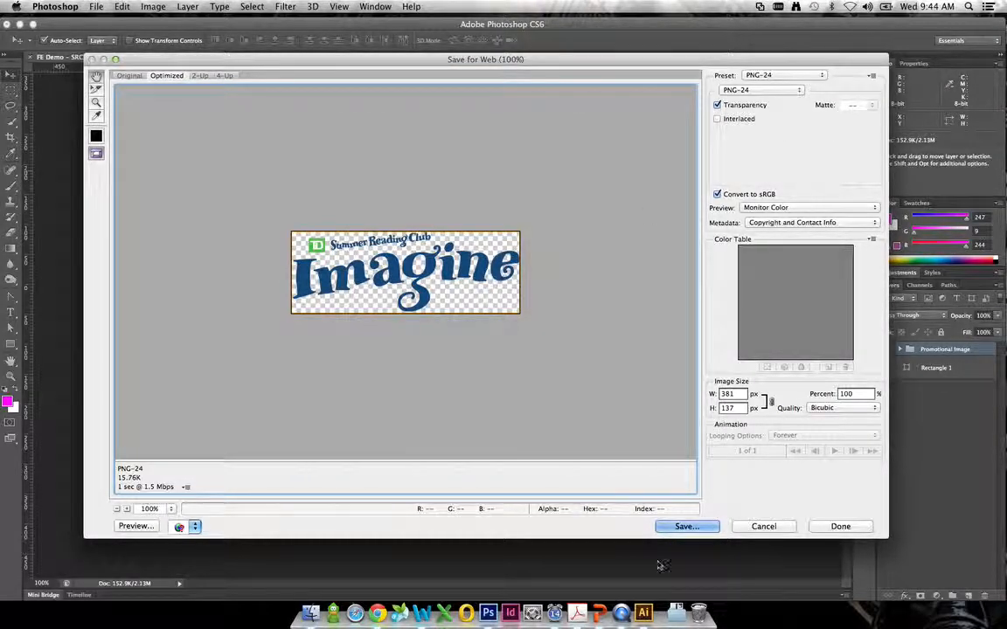
- Save the optimized logo as src-logo-EN.png in the images folder inside temp
click(700, 531)
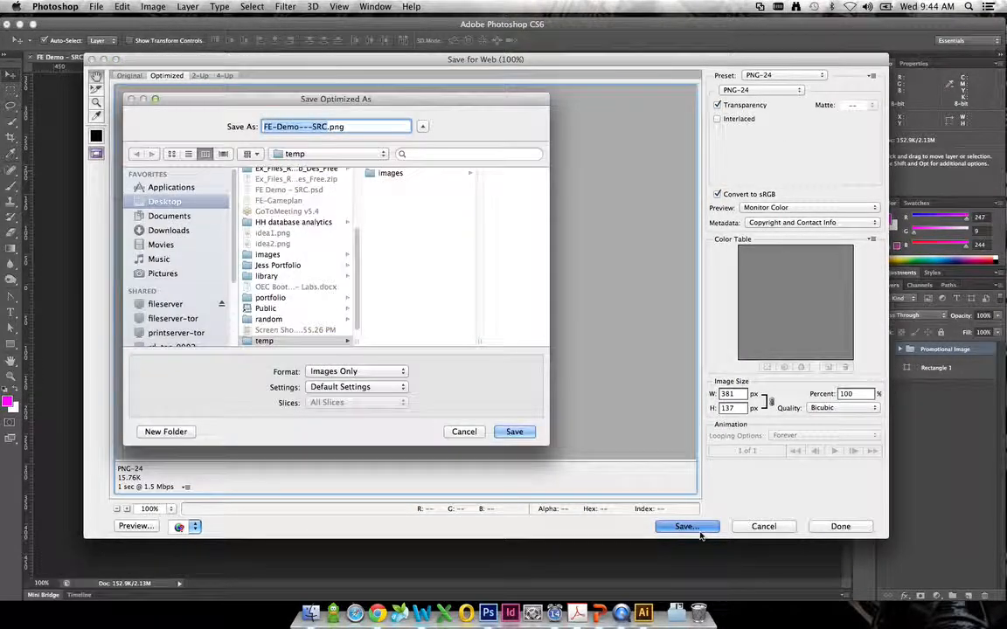
click(385, 173)
click(322, 127)
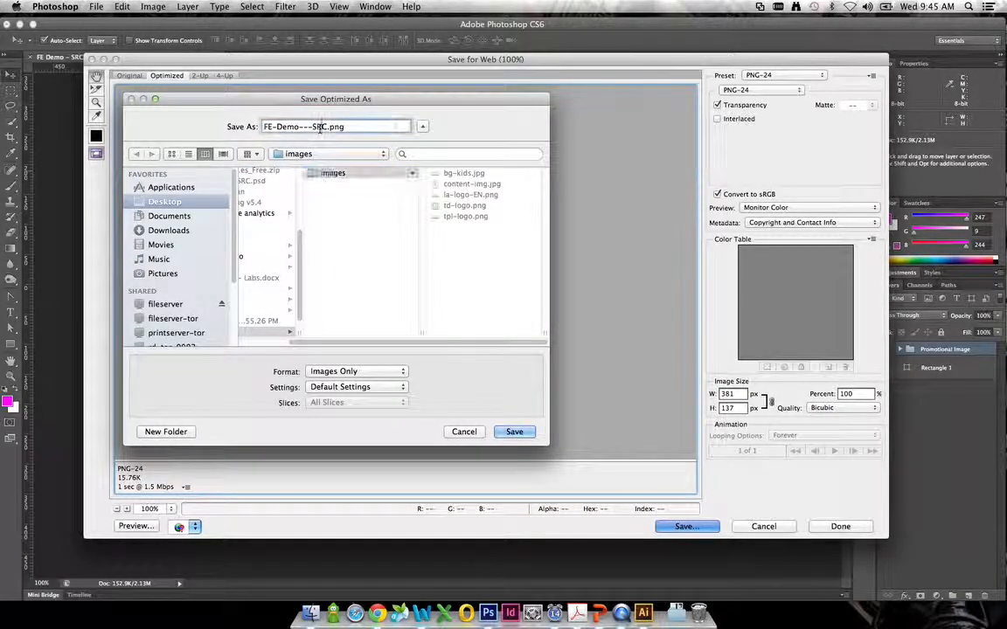
triple_click(320, 127)
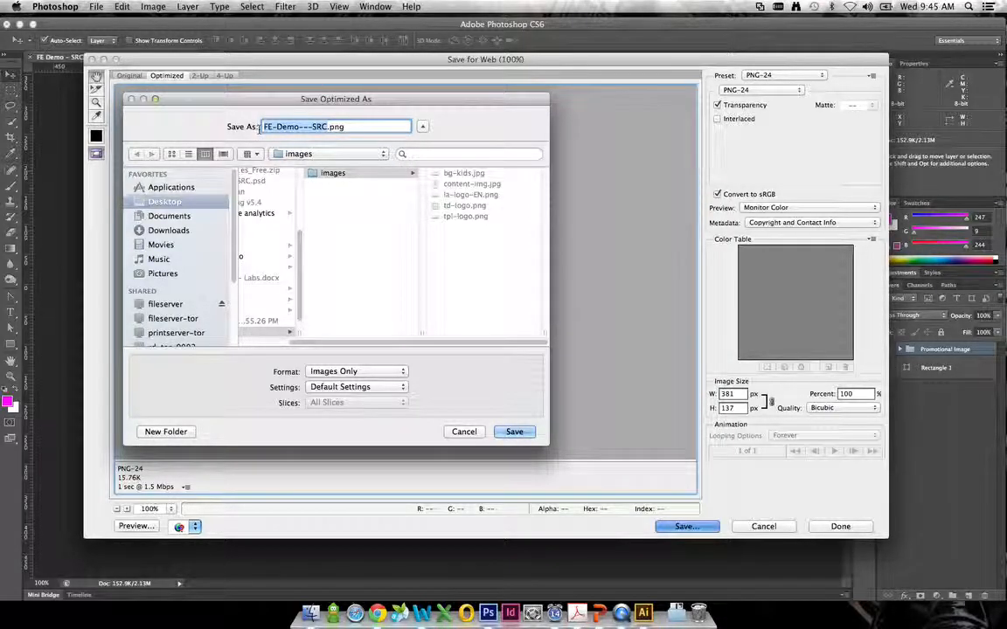
text(SR)
text(rc-logo)
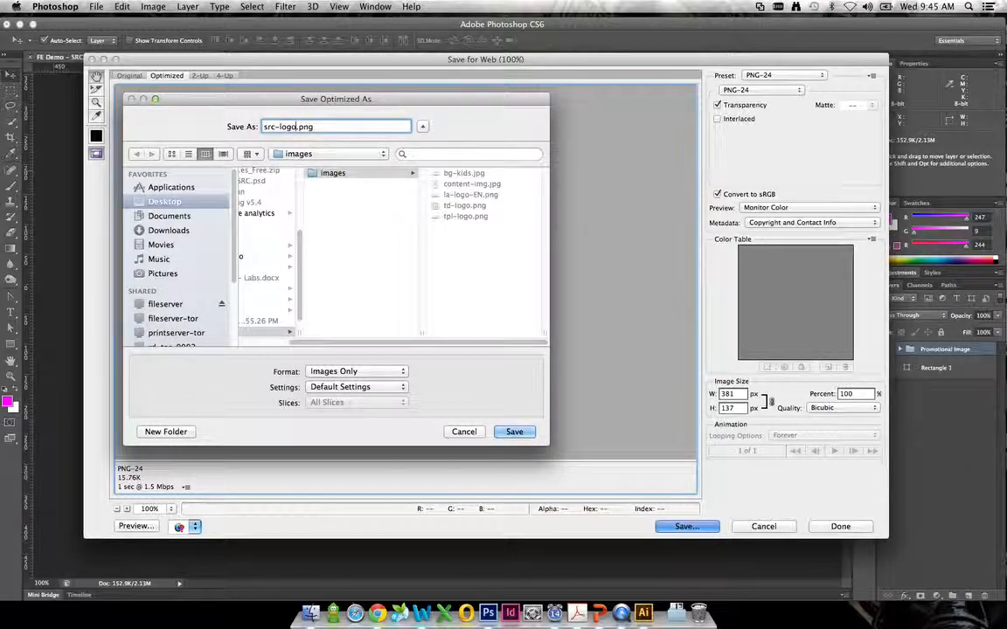
text(-EN)
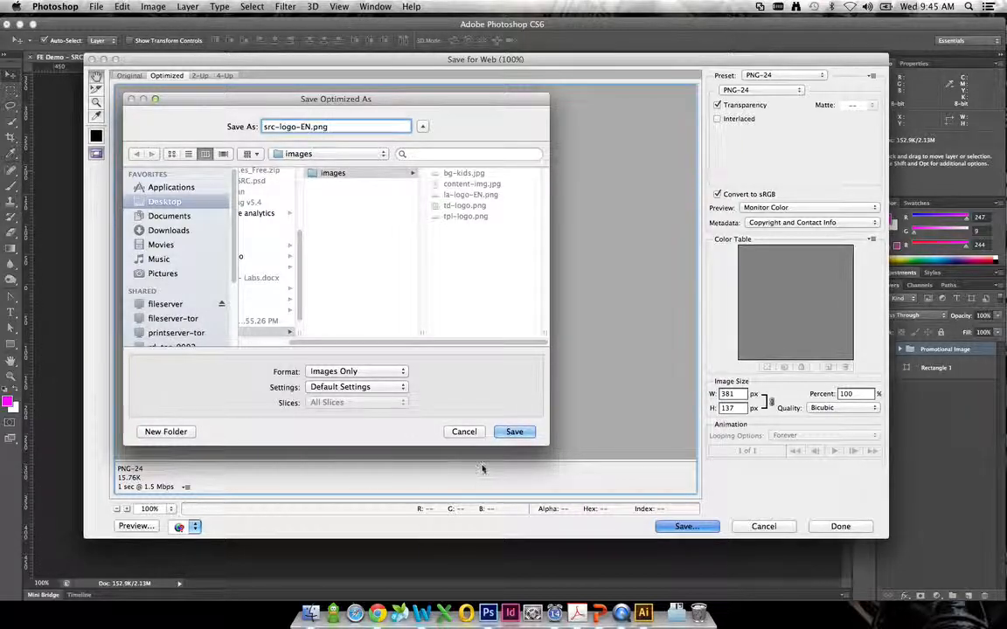
click(513, 433)
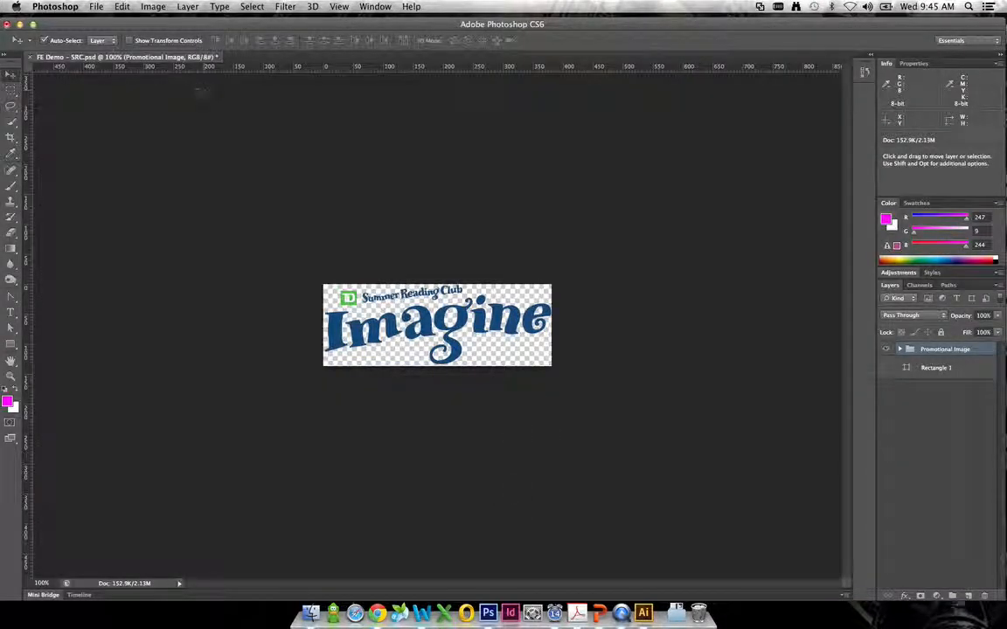
- Minimize the Photoshop window and close the Vector Smart Object2.ai document in Illustrator to clear the desktop
click(20, 24)
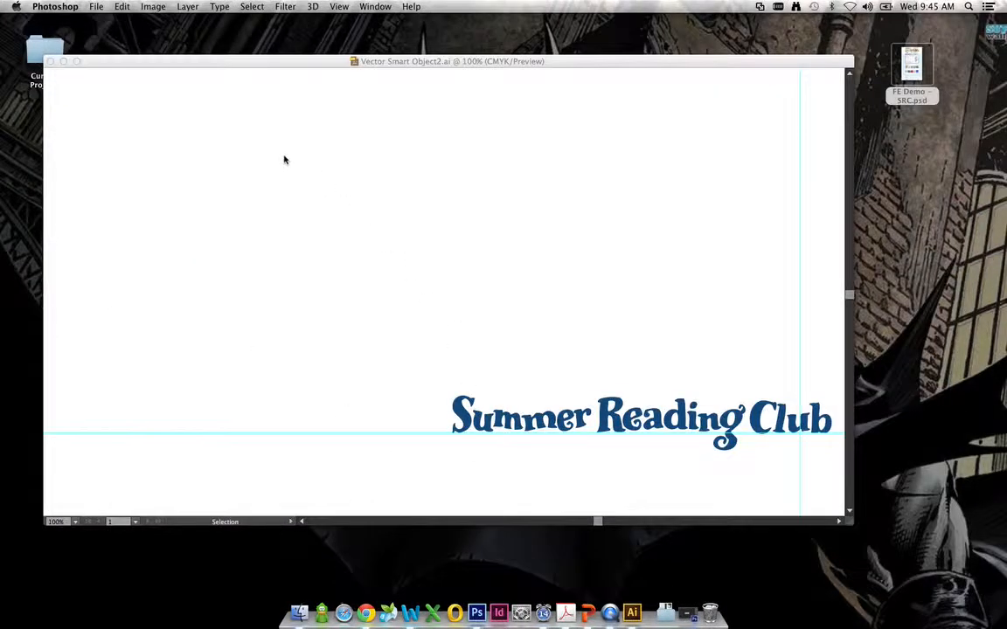
click(284, 160)
scroll(541, 268, down, 5)
scroll(542, 267, right, 8)
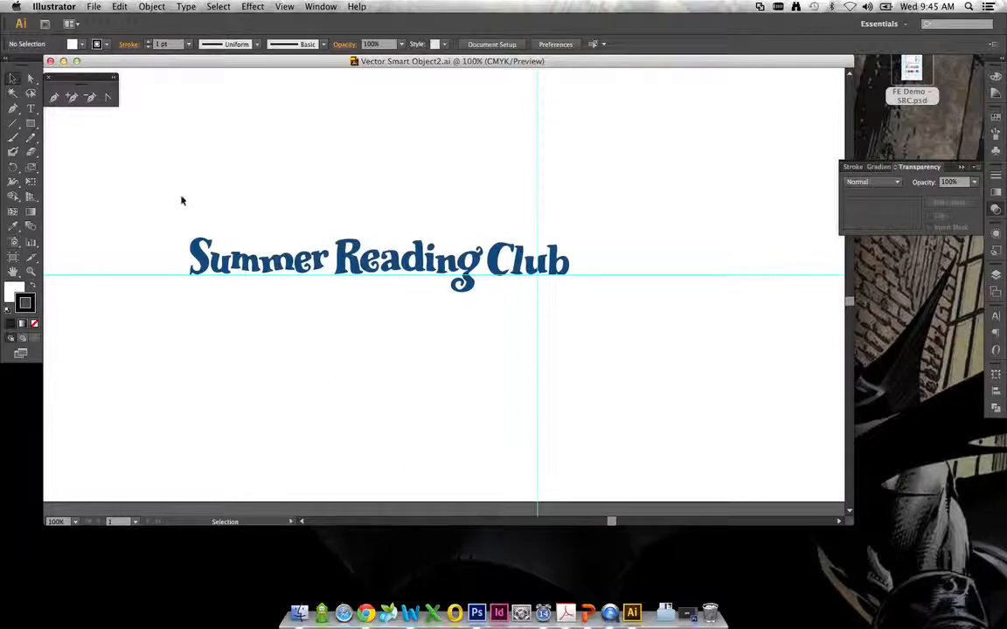
click(51, 62)
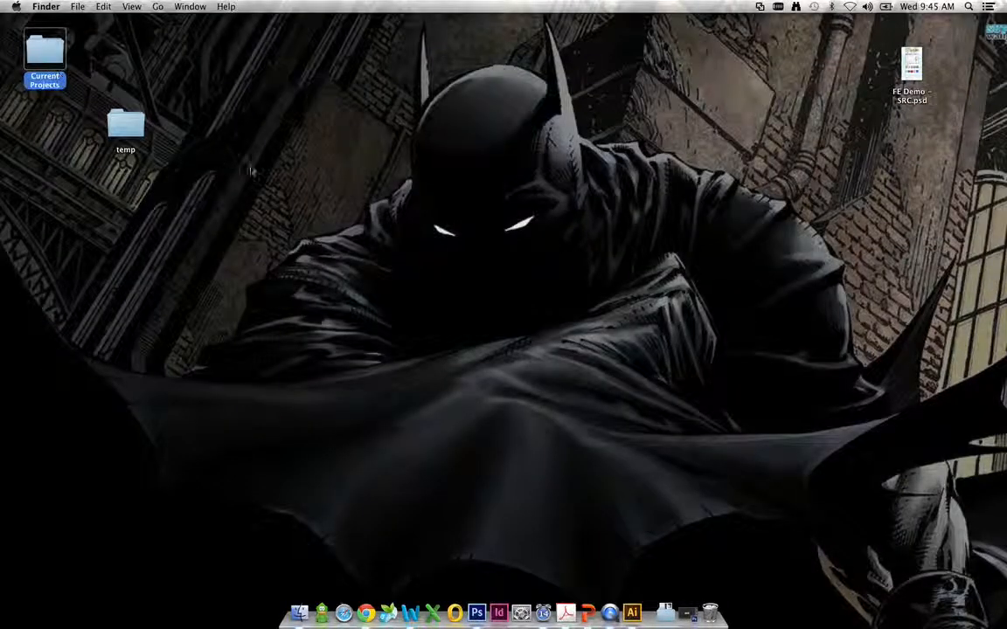
- Open the images folder inside temp on the desktop and preview src-logo-EN.png to check the exported logo
double_click(128, 127)
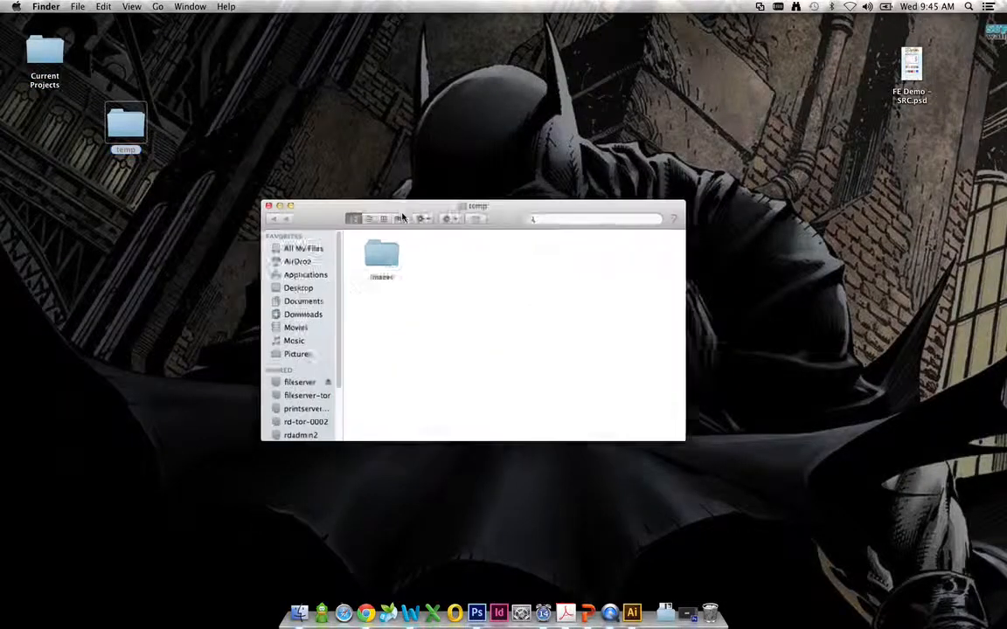
double_click(398, 267)
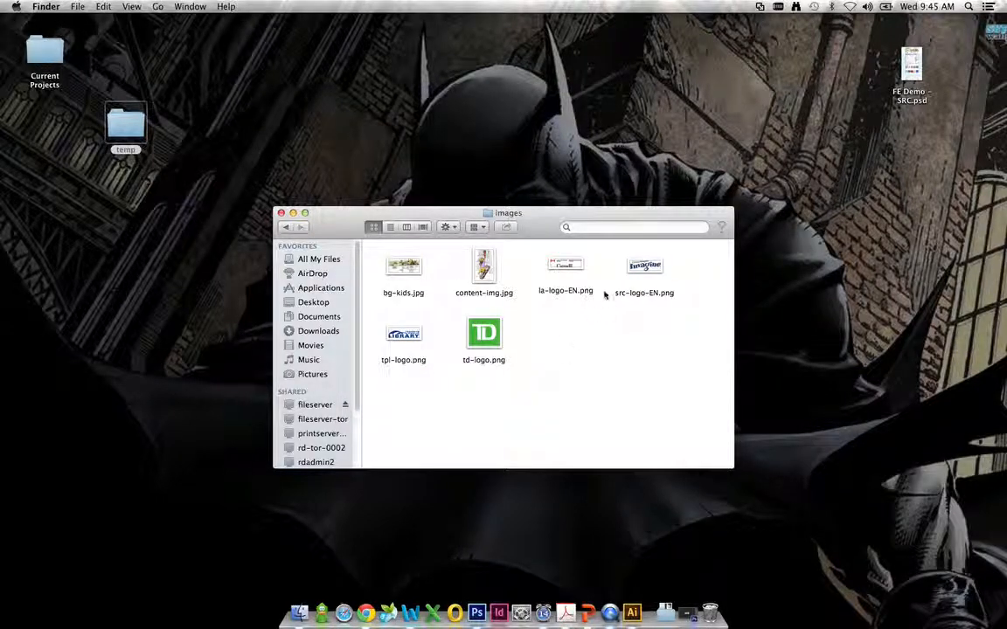
click(650, 268)
key(space)
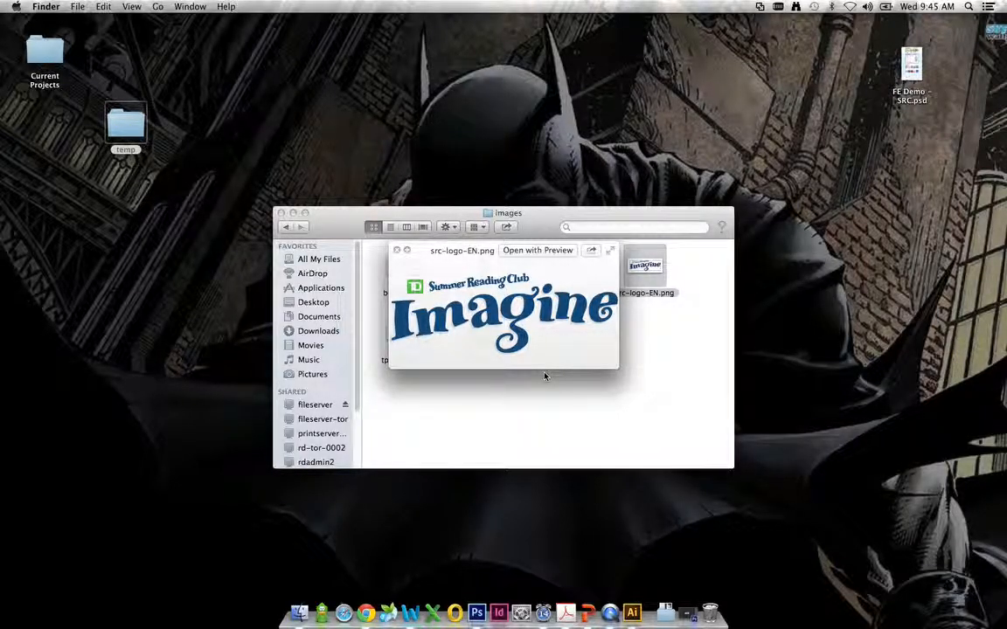
key(space)
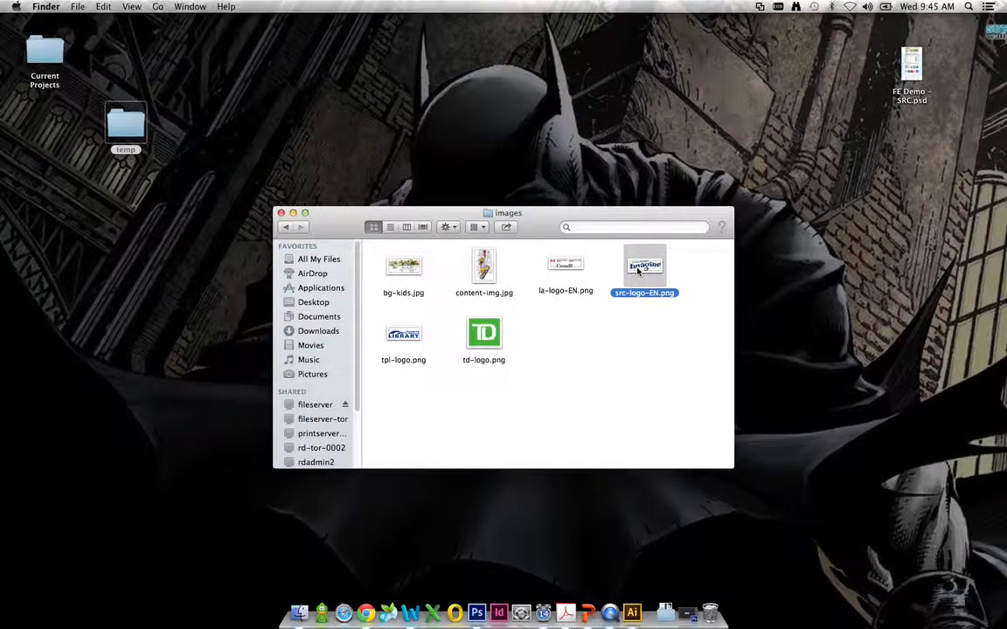
key(space)
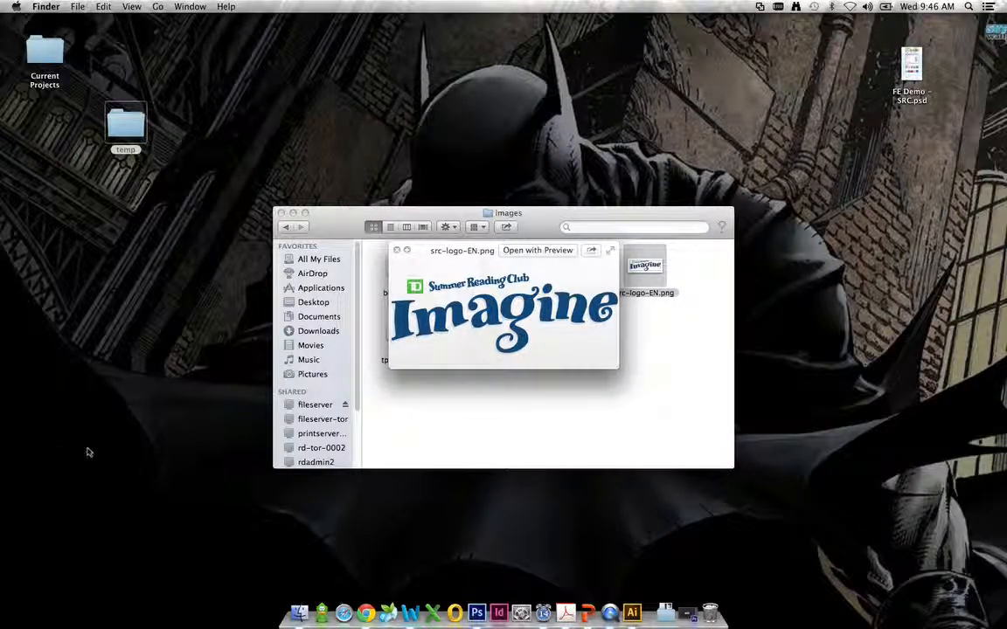
click(398, 251)
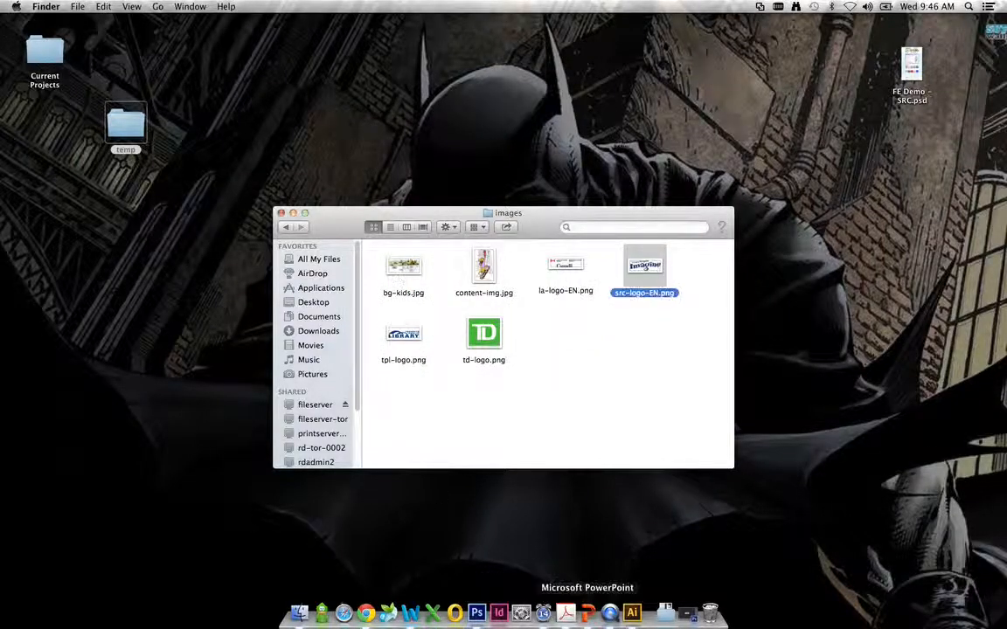